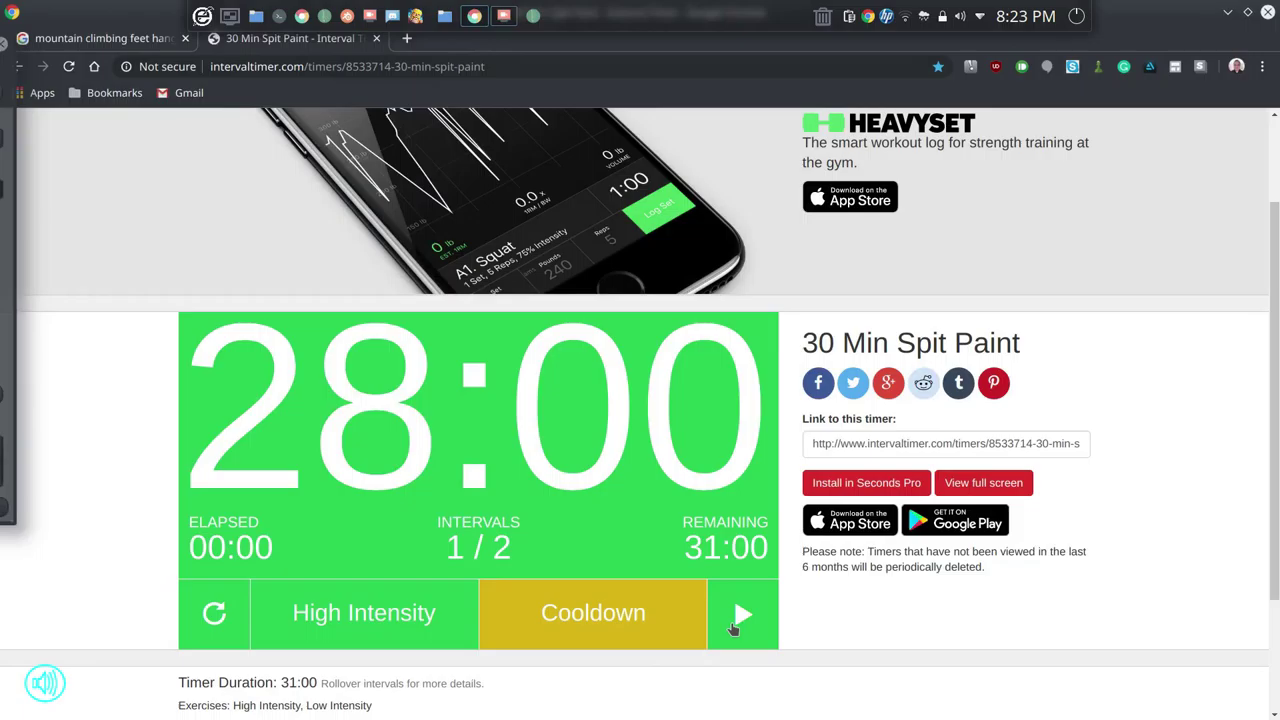
Start the 30 Min Spit Paint countdown and bring Krita to the front
key(space)
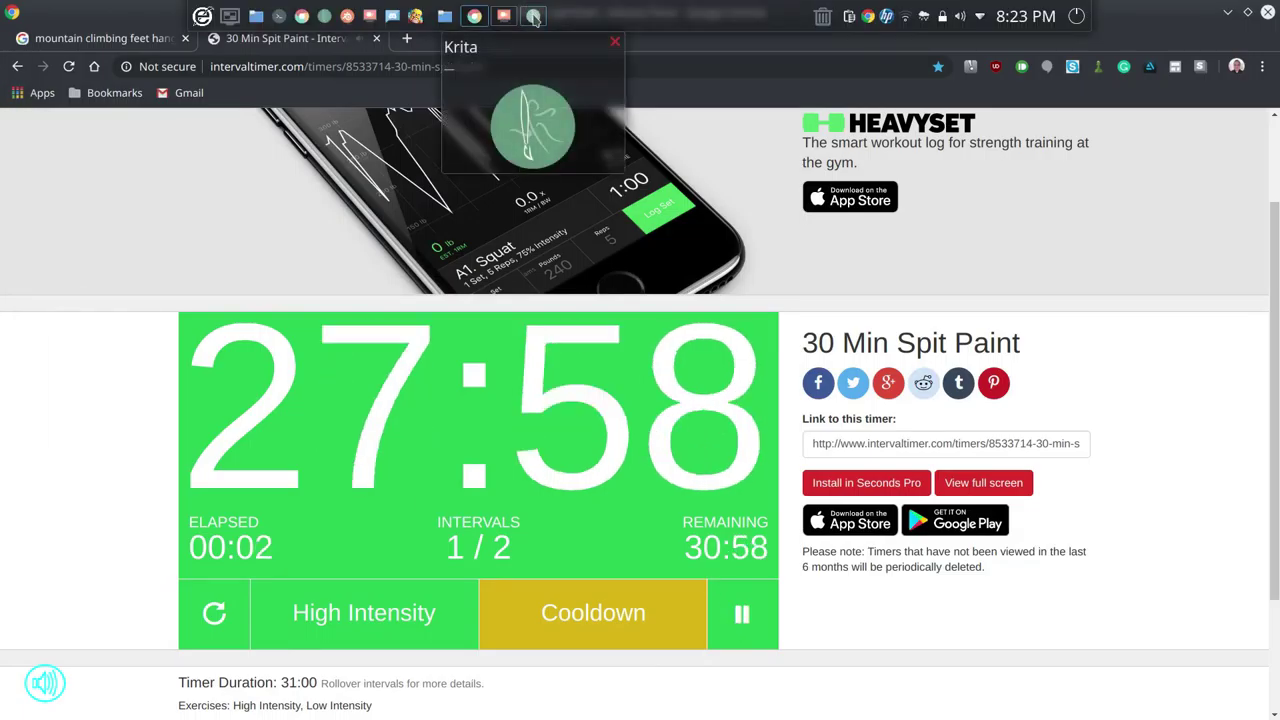
click(535, 18)
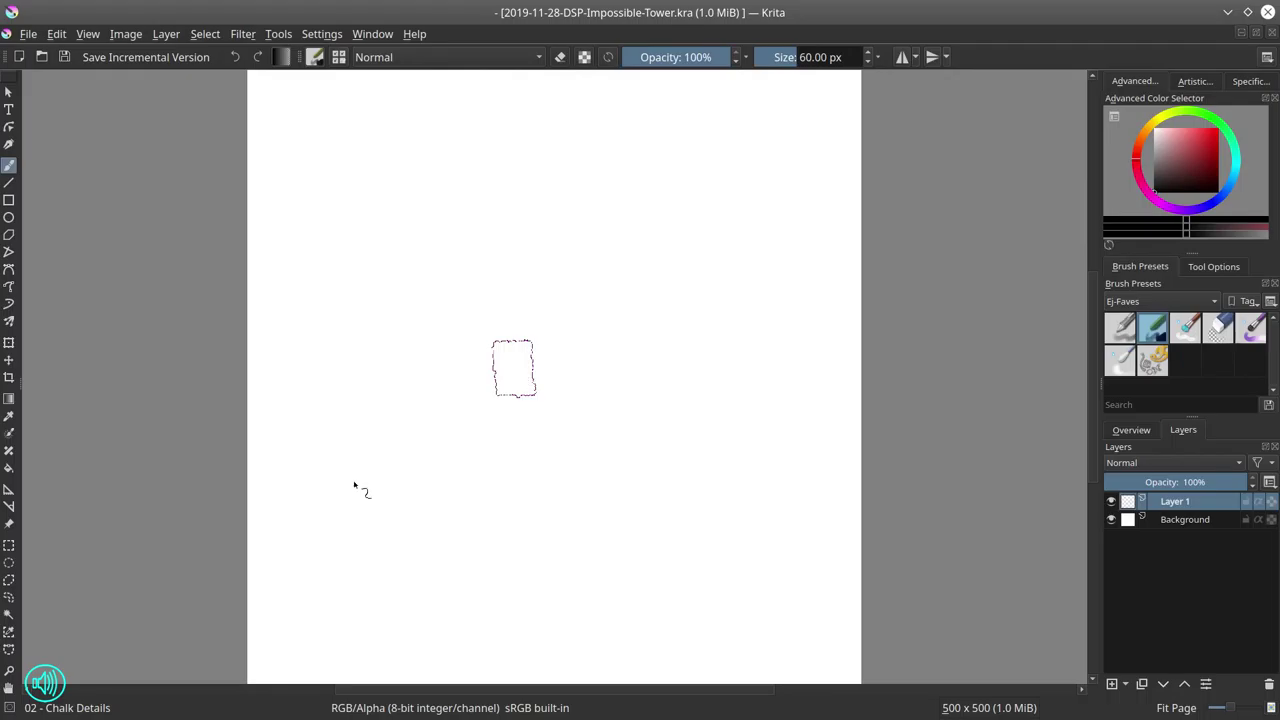
Shrink the Chalk Details brush to about 3 px and draw the diagonal overhang line, closing its gap
mouse_move(427, 508)
mouse_down()
mouse_move(410, 508)
mouse_move(421, 467)
mouse_up()
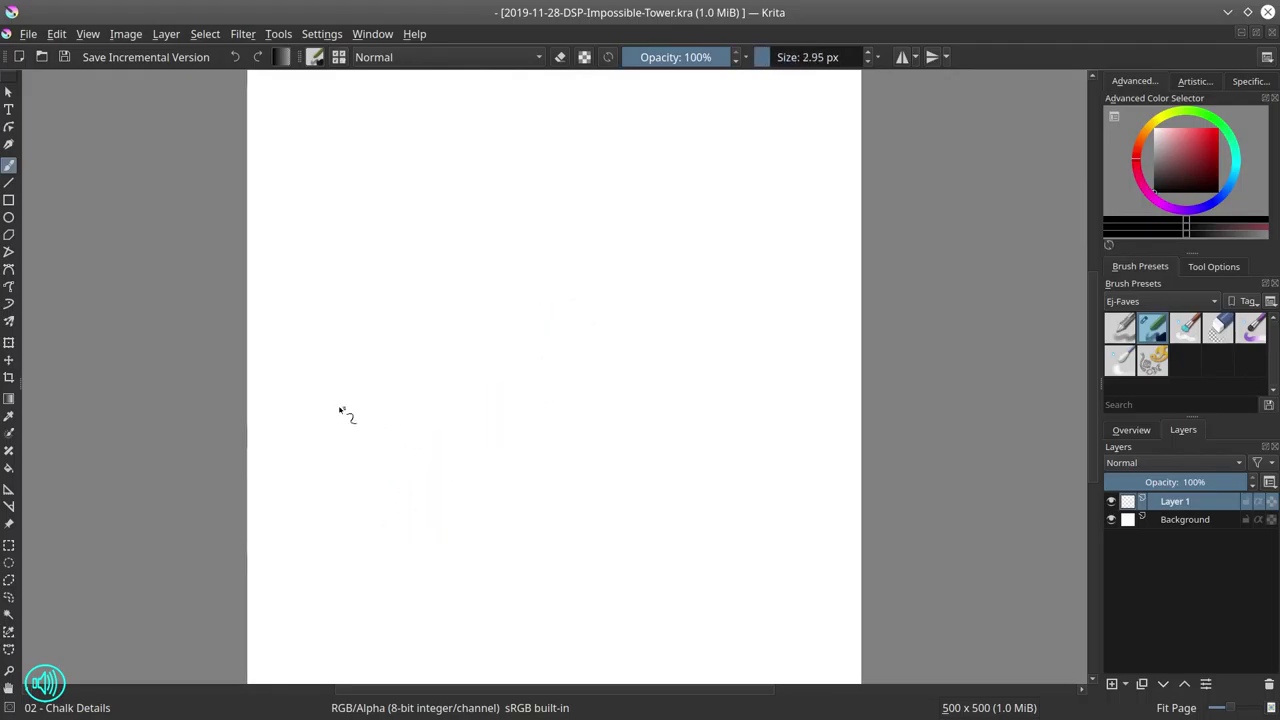
mouse_move(330, 382)
mouse_down()
mouse_move(397, 331)
mouse_move(333, 381)
mouse_move(315, 414)
mouse_move(413, 314)
mouse_move(493, 279)
mouse_move(521, 235)
mouse_up()
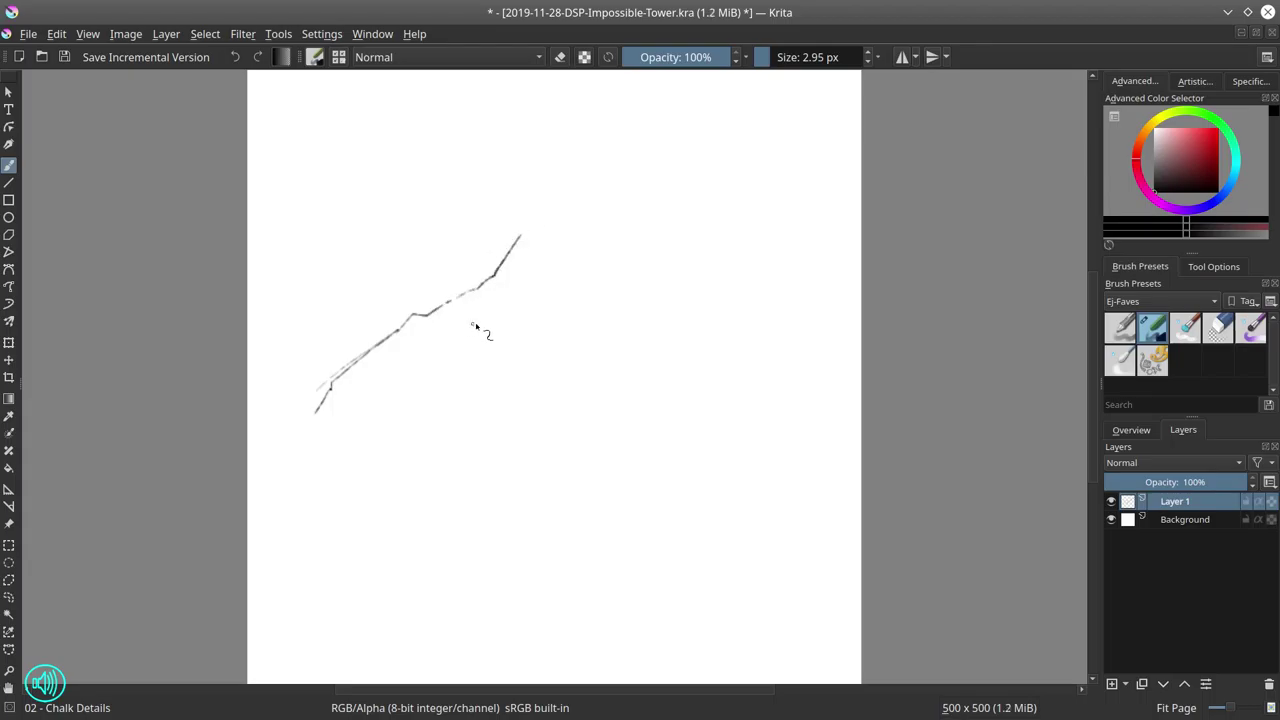
scroll(471, 374, up, 5)
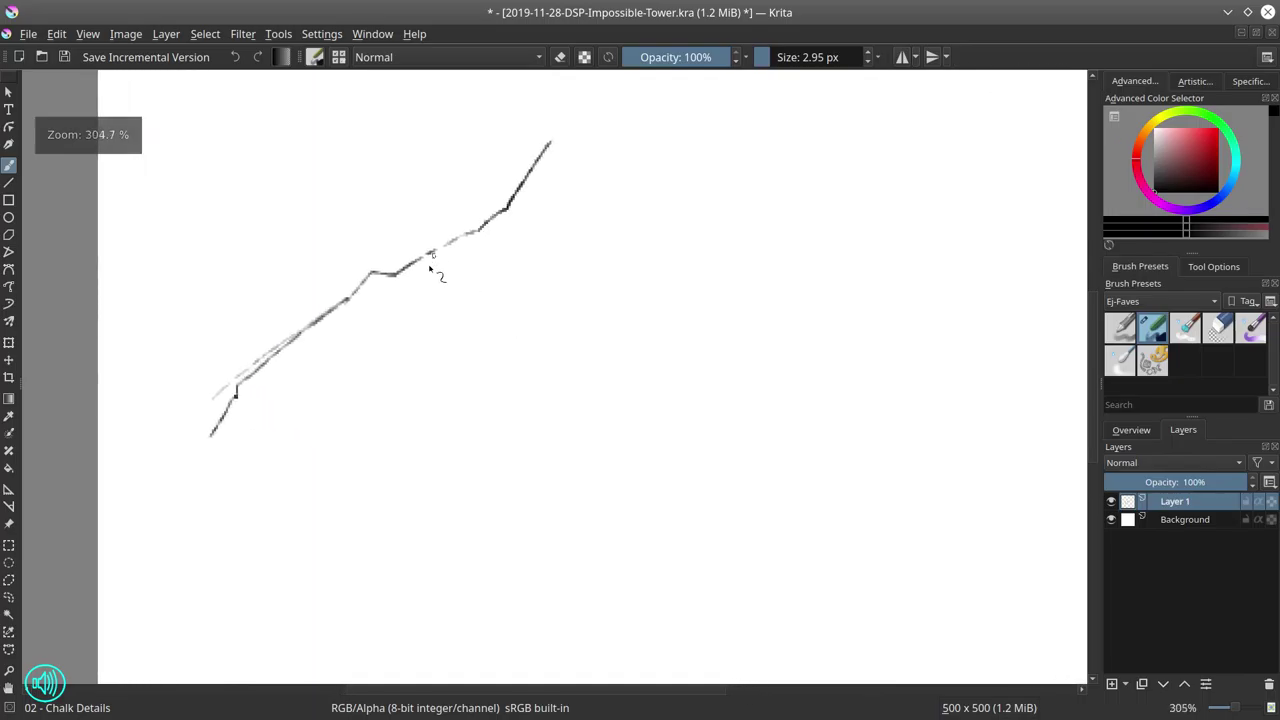
scroll(460, 280, up, 2)
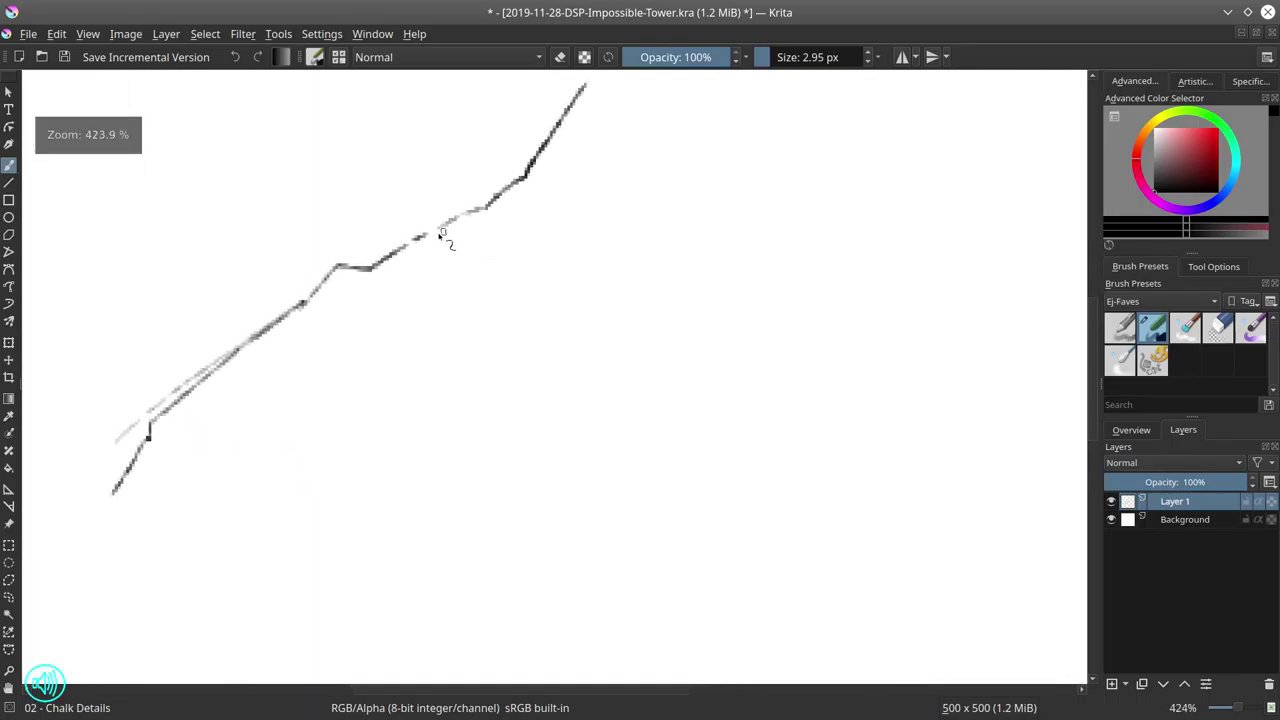
mouse_move(438, 235)
mouse_down()
mouse_move(420, 286)
mouse_move(440, 284)
mouse_move(459, 282)
mouse_up()
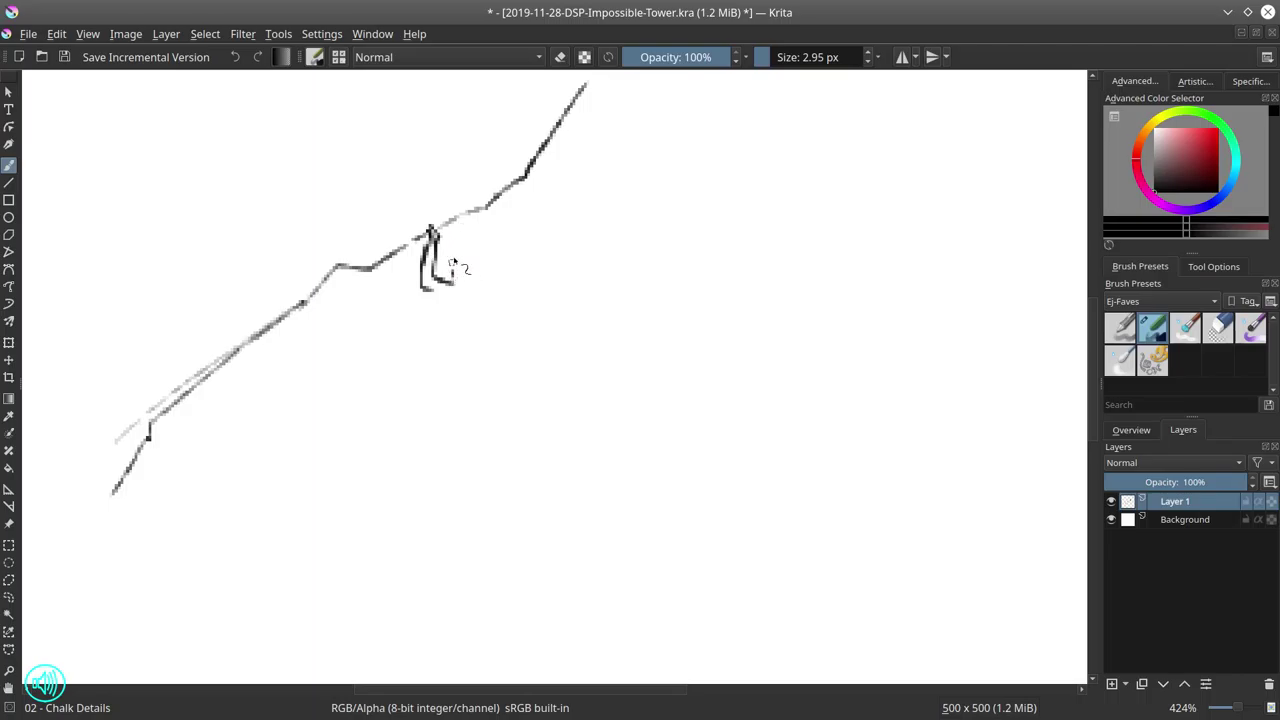
Draw the climber's arm reaching up to the overhang on a rotated view, then reset rotation
drag(539, 333, 620, 331)
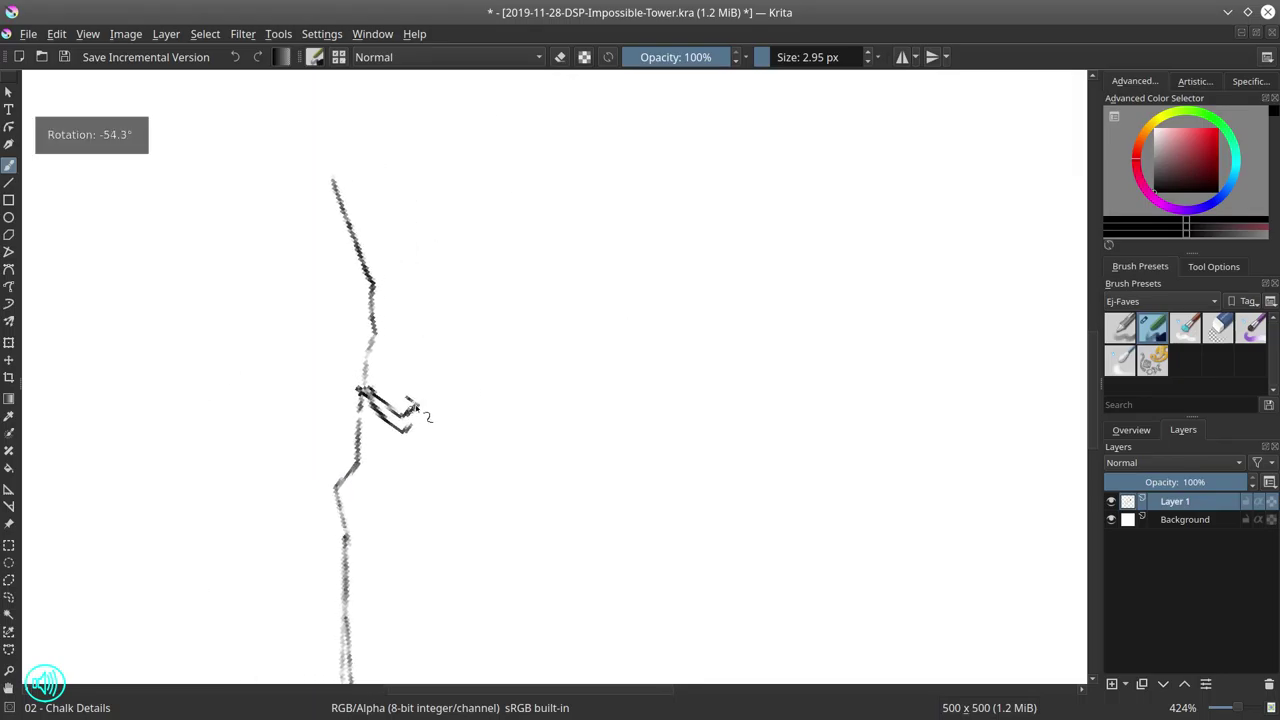
mouse_move(416, 396)
mouse_down()
mouse_move(419, 365)
mouse_move(436, 372)
mouse_move(418, 390)
mouse_up()
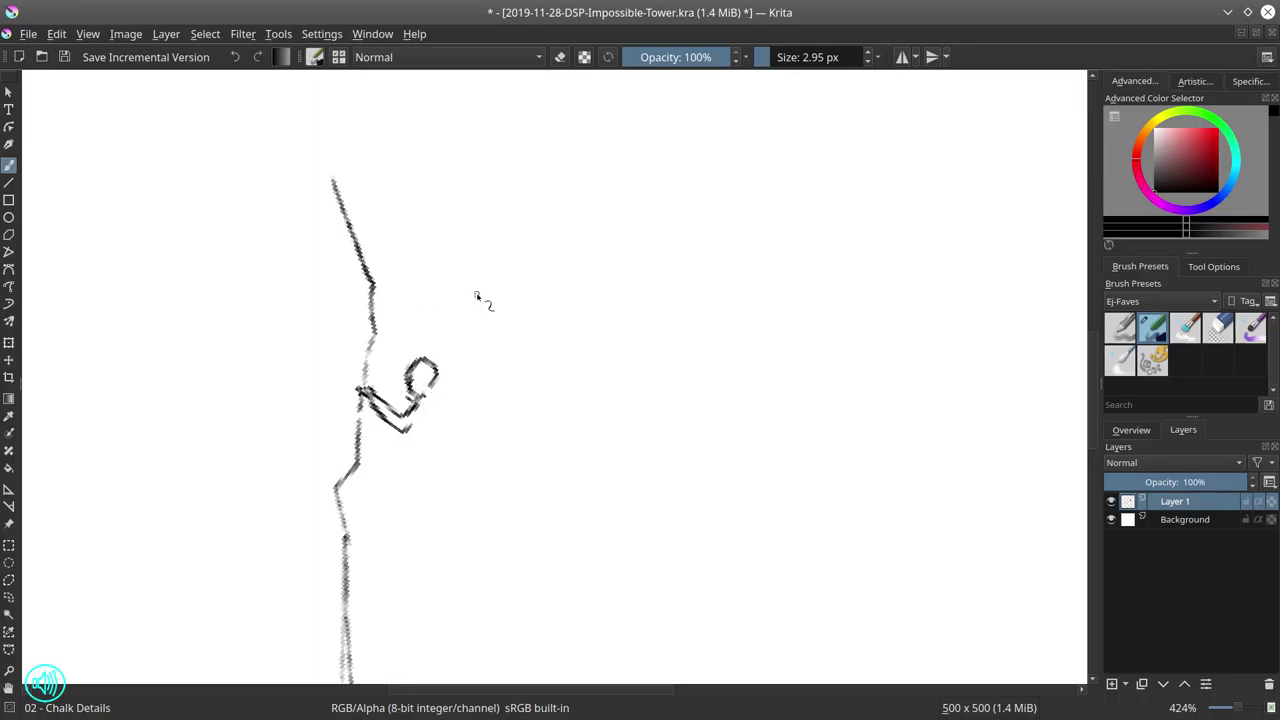
key(5)
Draw the climber's body, gripping arms, and dangling leg with bent thigh and foot
mouse_move(426, 217)
mouse_down()
mouse_move(423, 285)
mouse_move(444, 299)
mouse_move(432, 258)
mouse_move(462, 289)
mouse_move(440, 283)
mouse_move(481, 292)
mouse_move(482, 250)
mouse_up()
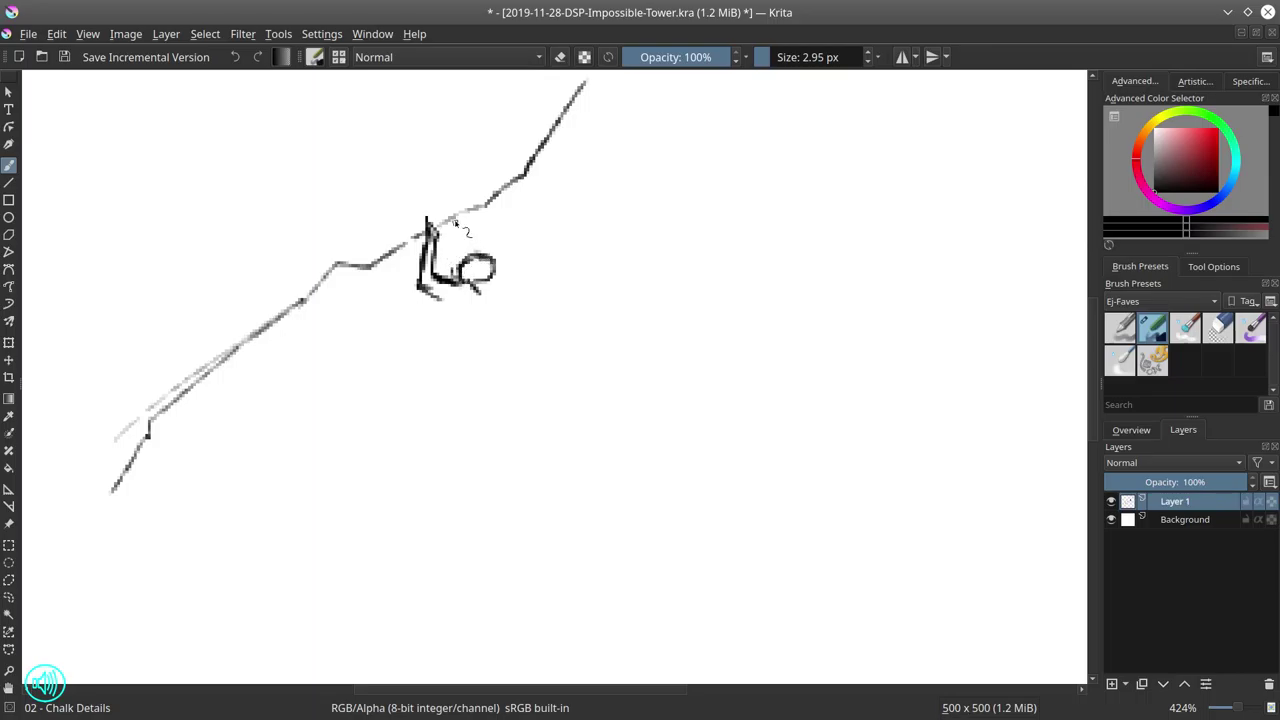
mouse_move(460, 213)
mouse_down()
mouse_move(455, 262)
mouse_move(474, 257)
mouse_move(489, 306)
mouse_move(477, 337)
mouse_move(441, 313)
mouse_move(424, 340)
mouse_up()
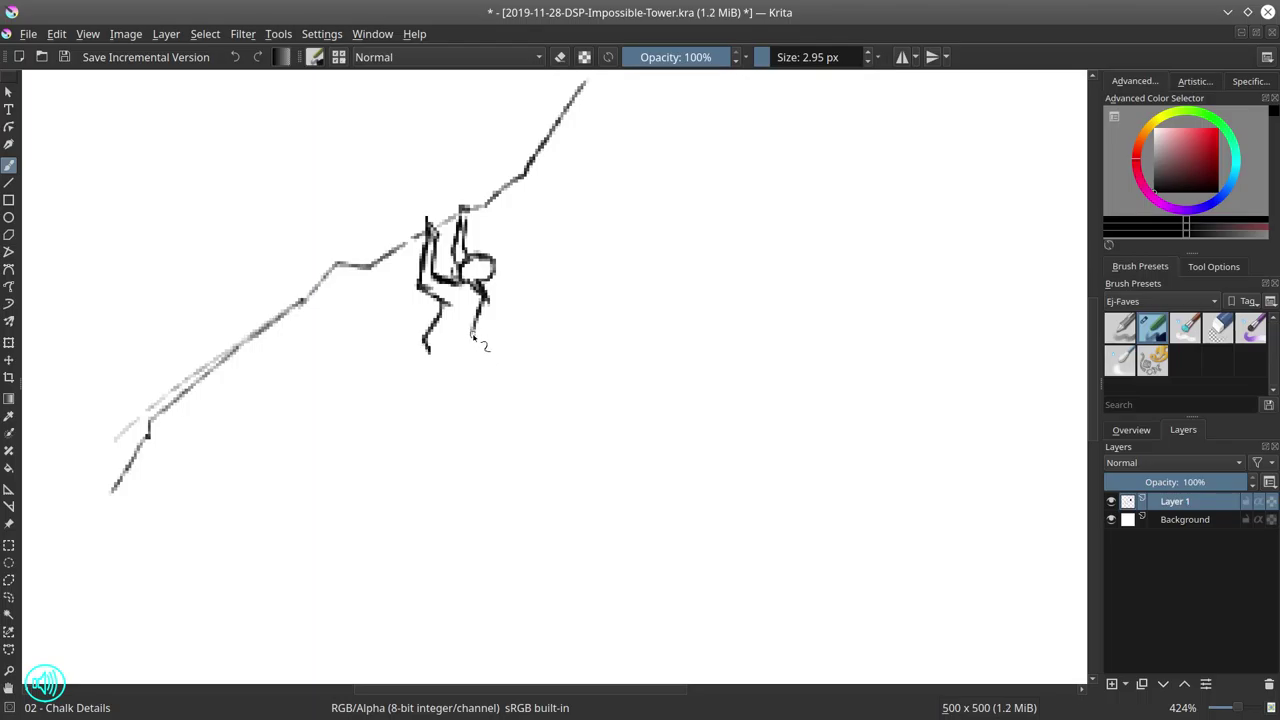
drag(471, 340, 452, 355)
mouse_move(426, 347)
mouse_down()
mouse_move(375, 361)
mouse_move(371, 418)
mouse_up()
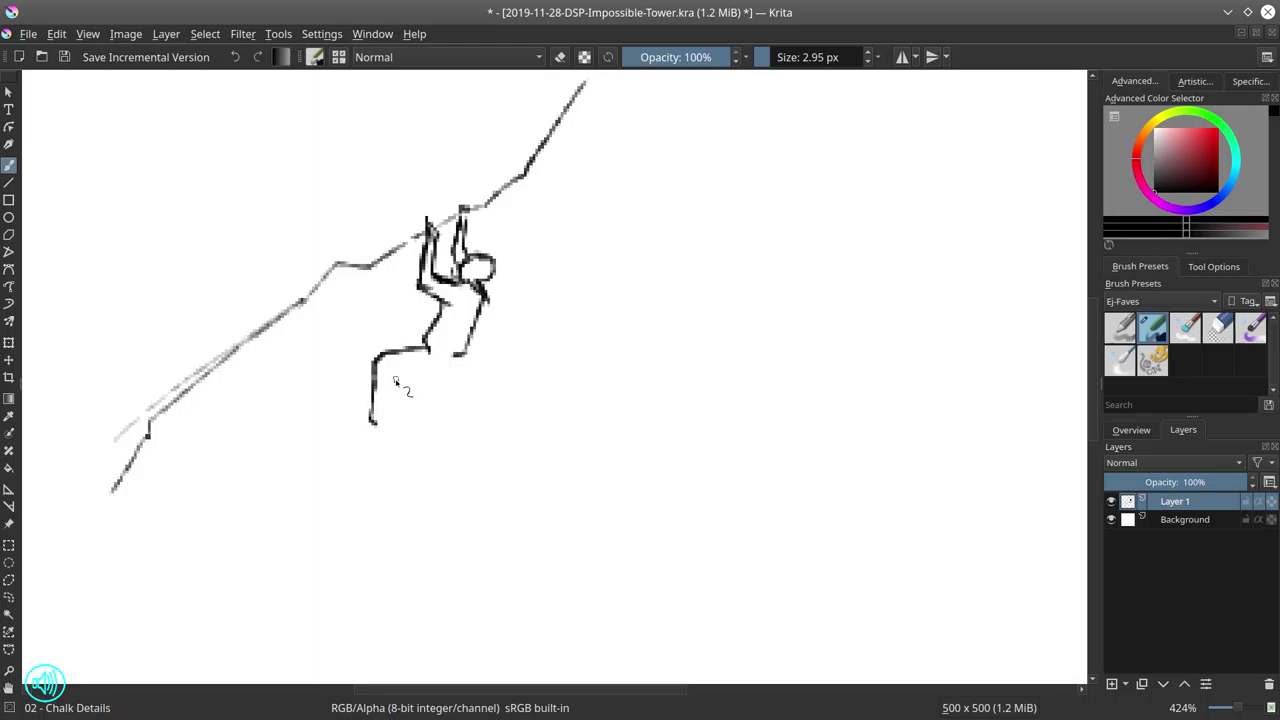
drag(393, 374, 376, 421)
Replace the overlong leg strokes with a second leg sketched below the thigh
mouse_move(393, 374)
mouse_down()
mouse_move(461, 358)
mouse_move(432, 392)
mouse_move(411, 380)
mouse_move(429, 397)
mouse_move(412, 376)
mouse_move(405, 401)
mouse_move(461, 365)
mouse_move(400, 395)
mouse_move(404, 412)
mouse_move(416, 399)
mouse_move(410, 452)
mouse_up()
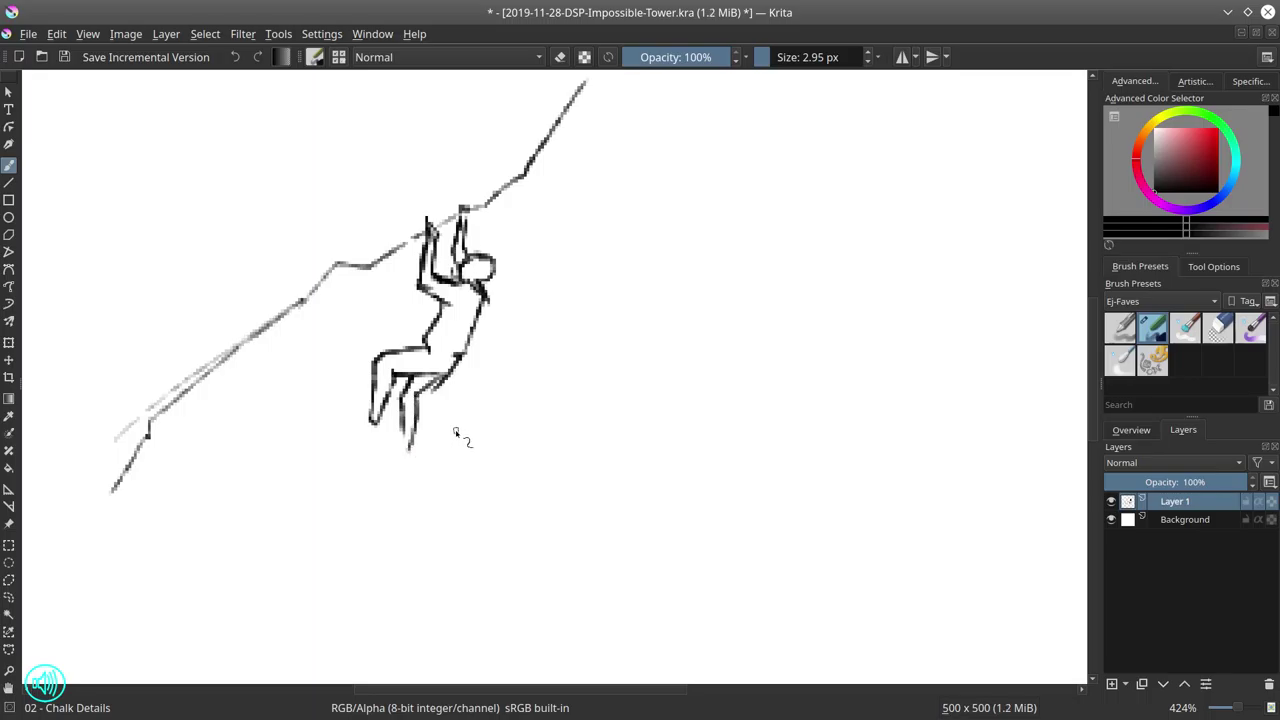
key(ctrl+z)
key(ctrl+z)
mouse_move(400, 398)
mouse_down()
mouse_move(416, 386)
mouse_move(430, 442)
mouse_move(418, 430)
mouse_move(420, 452)
mouse_move(362, 440)
mouse_move(362, 455)
mouse_move(372, 438)
mouse_move(347, 457)
mouse_move(384, 437)
mouse_move(381, 450)
mouse_move(410, 464)
mouse_move(443, 443)
mouse_move(432, 428)
mouse_up()
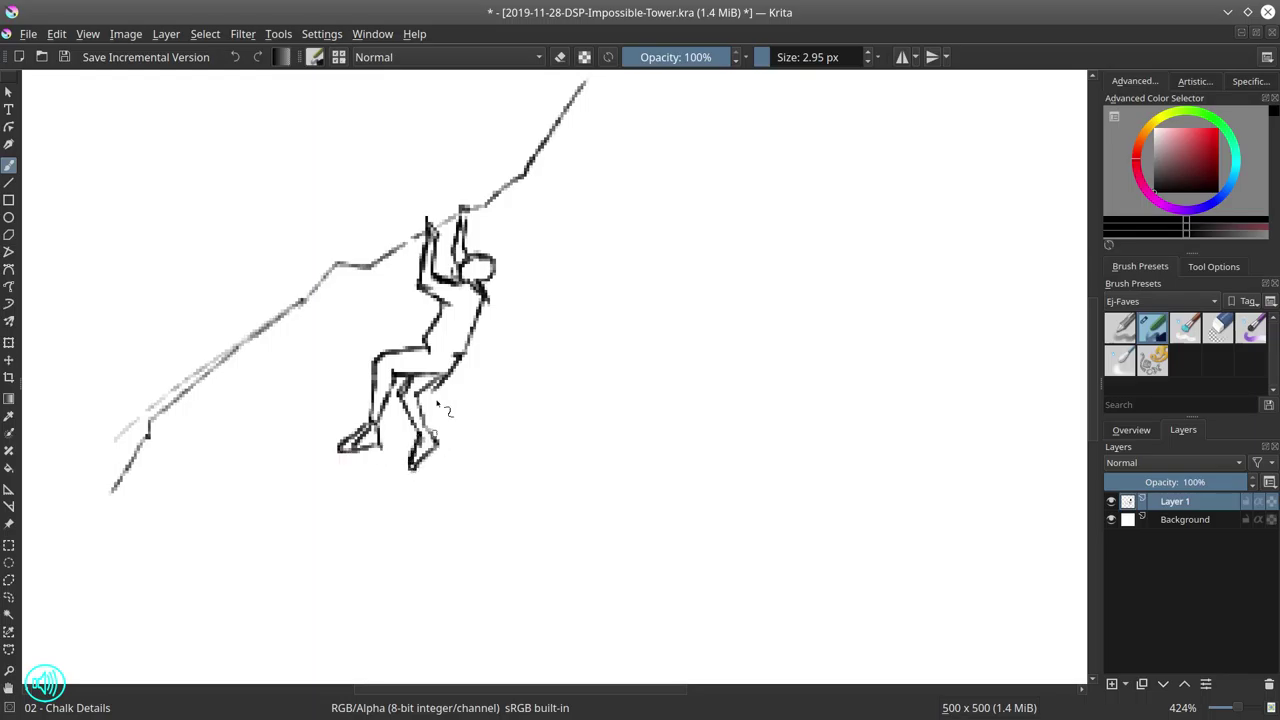
Retrace the climber's back, thigh and torso with heavier lines
mouse_move(448, 384)
mouse_down()
mouse_move(495, 300)
mouse_move(490, 314)
mouse_up()
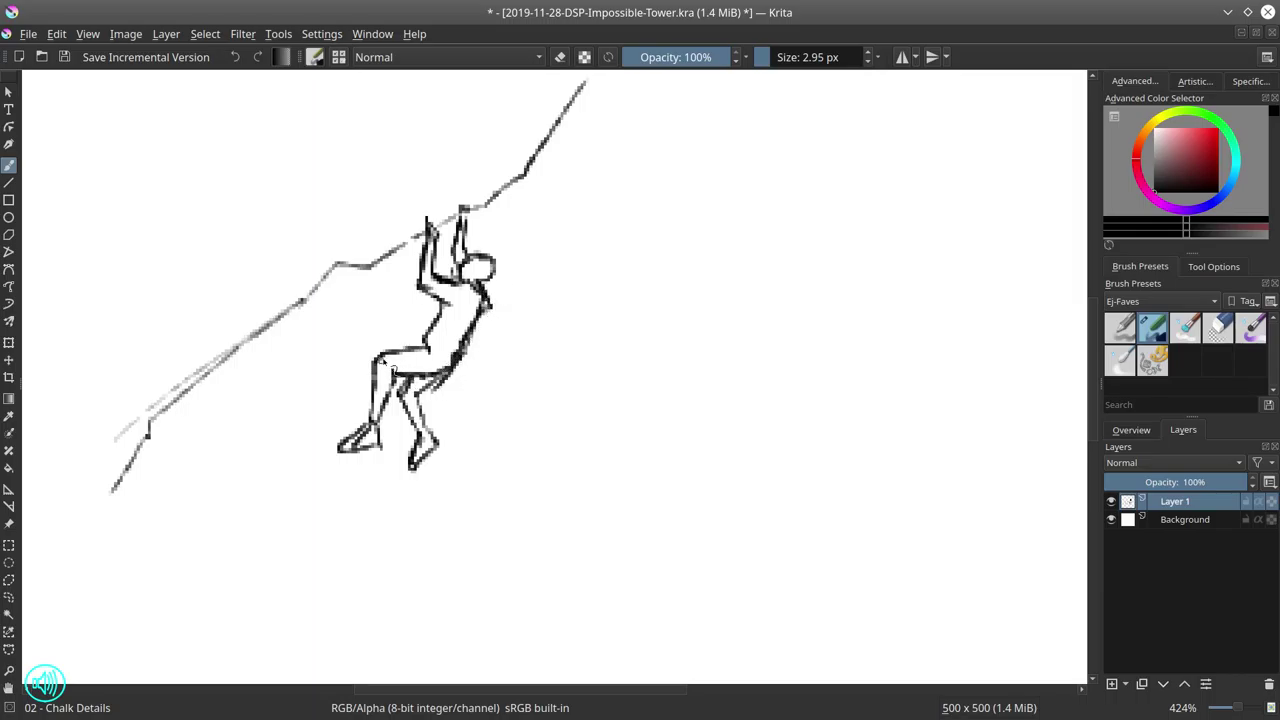
mouse_move(382, 358)
mouse_down()
mouse_move(444, 354)
mouse_move(446, 300)
mouse_up()
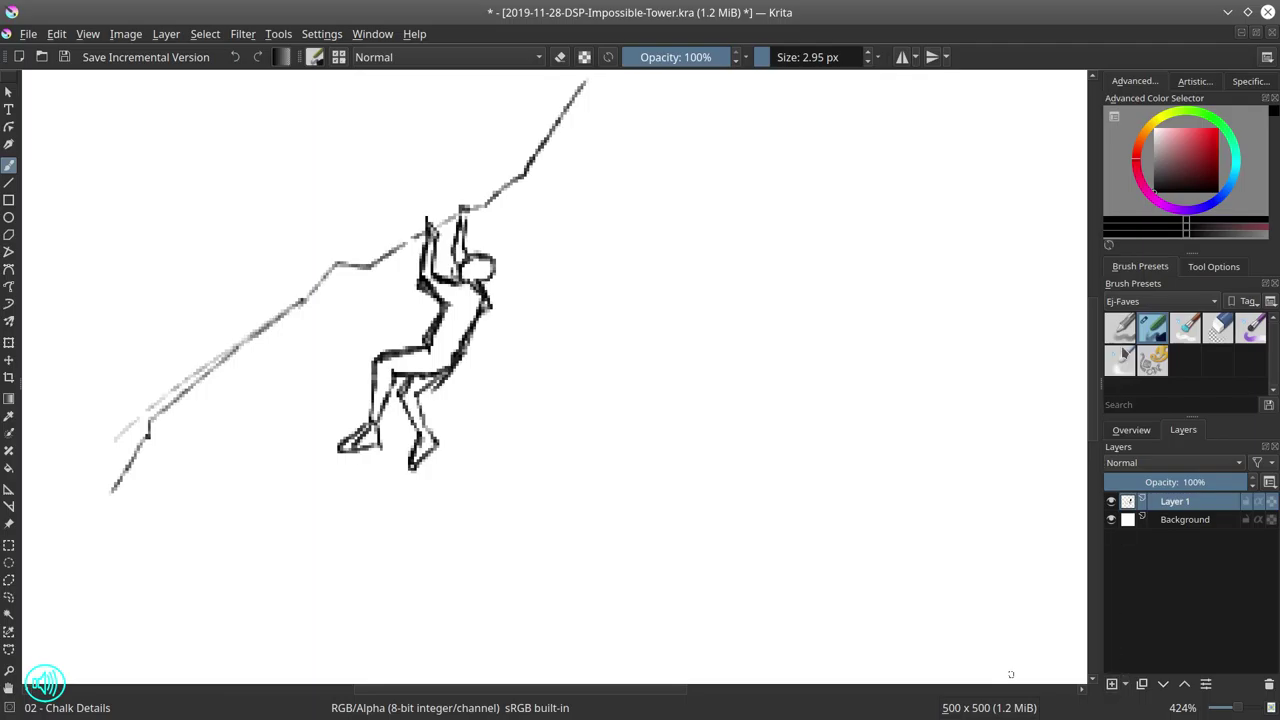
click(1168, 305)
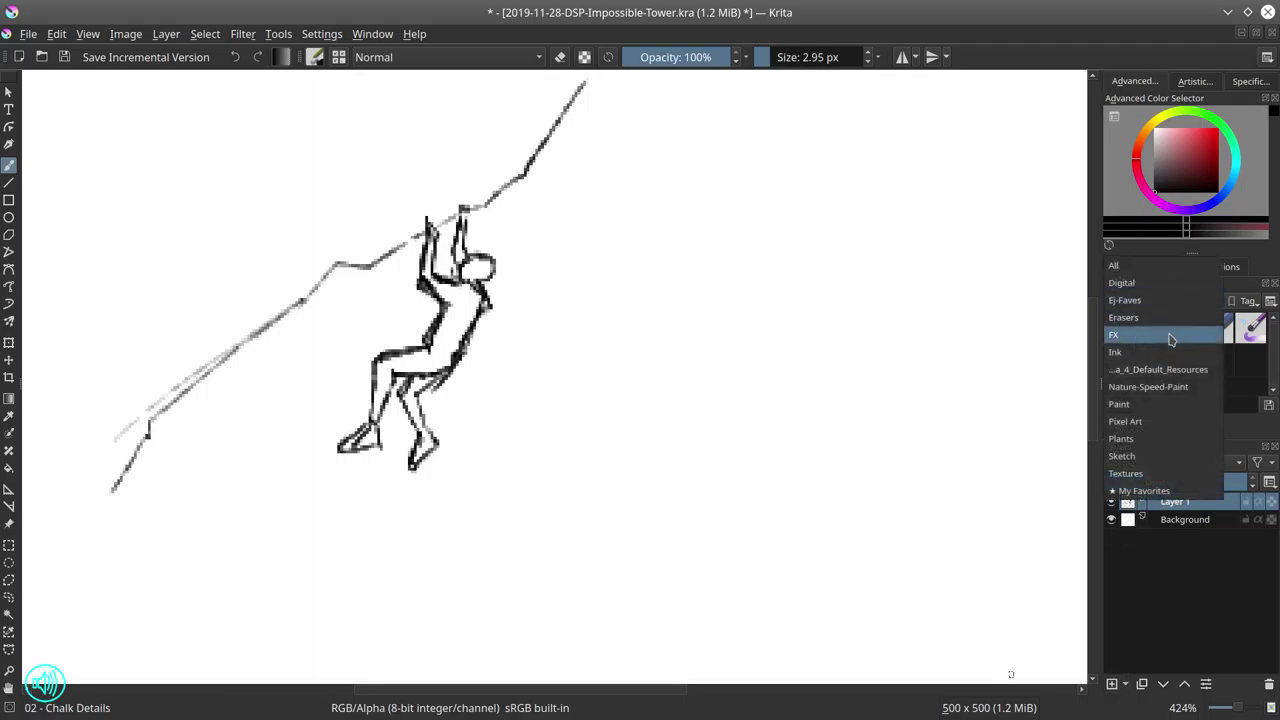
click(1175, 388)
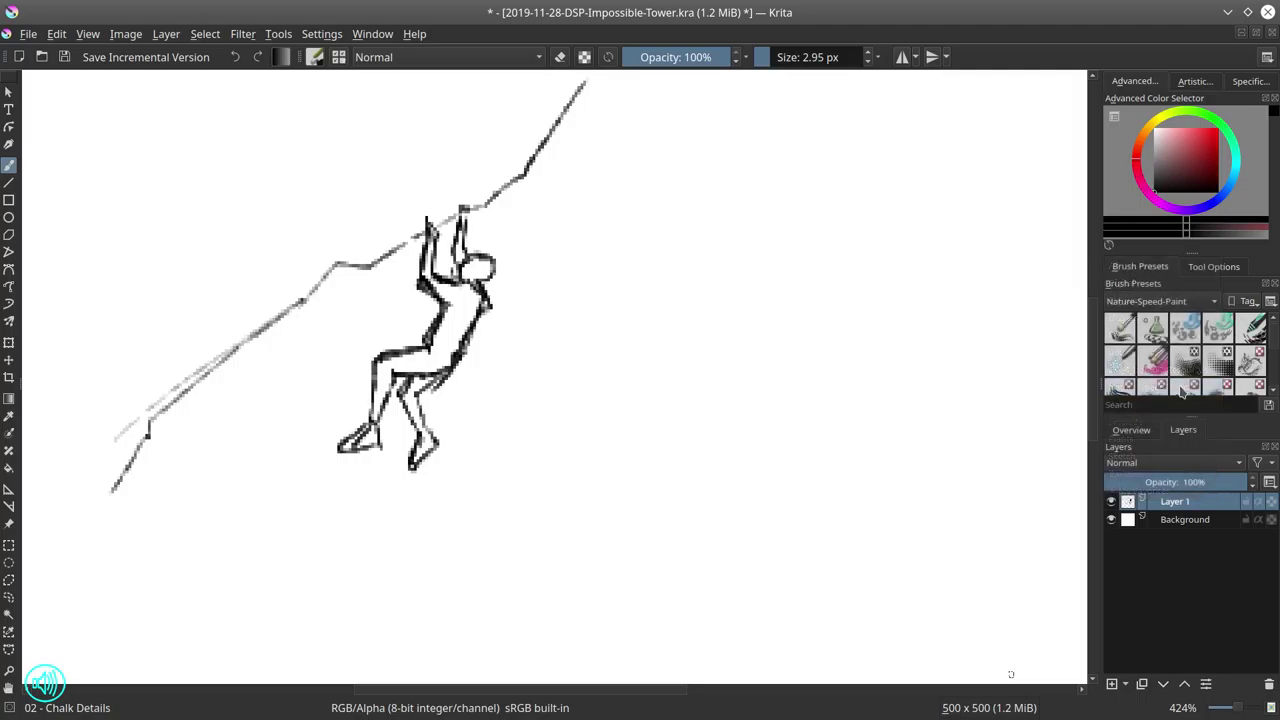
scroll(1190, 368, down, 1)
click(1186, 350)
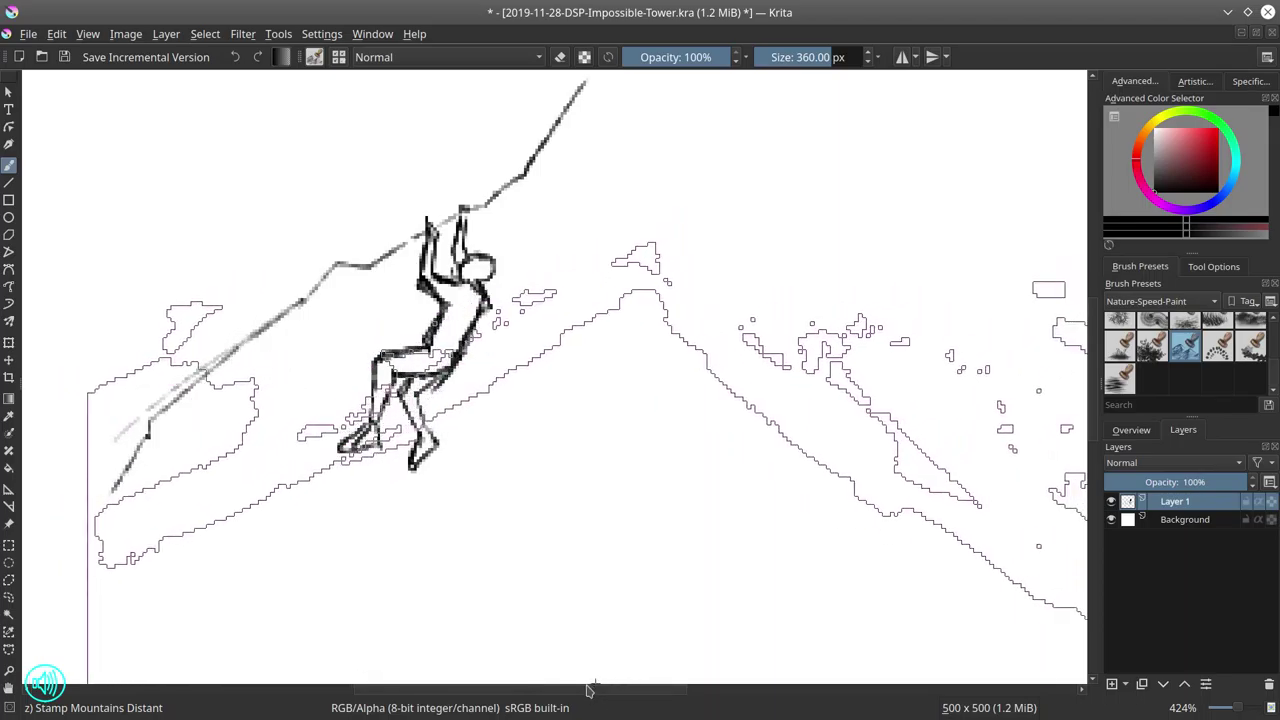
key(1)
click(588, 601)
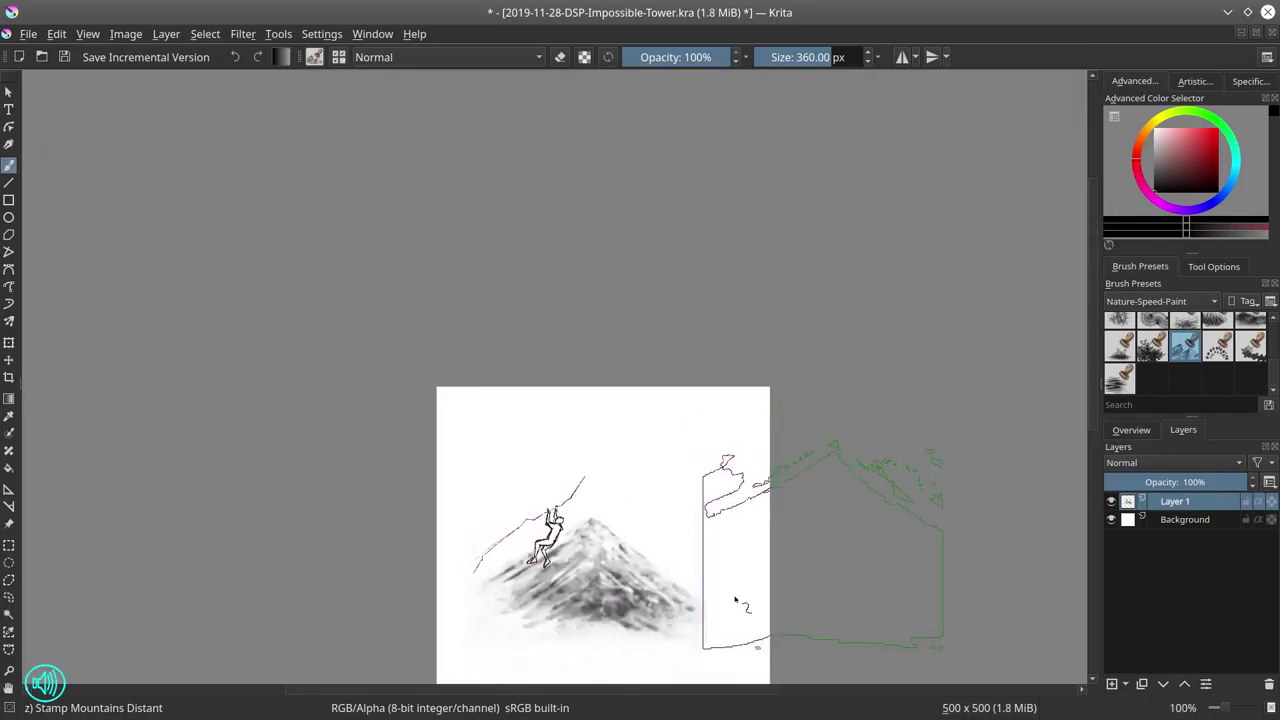
click(586, 650)
key(ctrl+z)
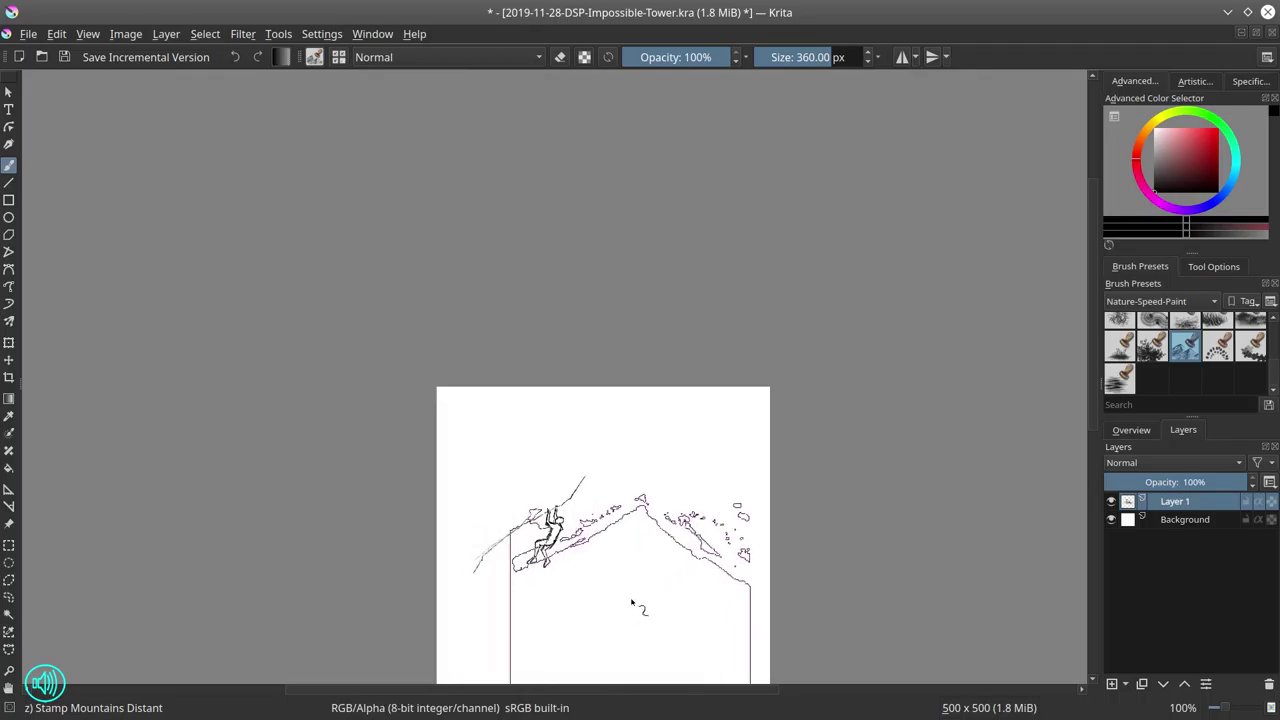
scroll(600, 500, down, 5)
click(519, 453)
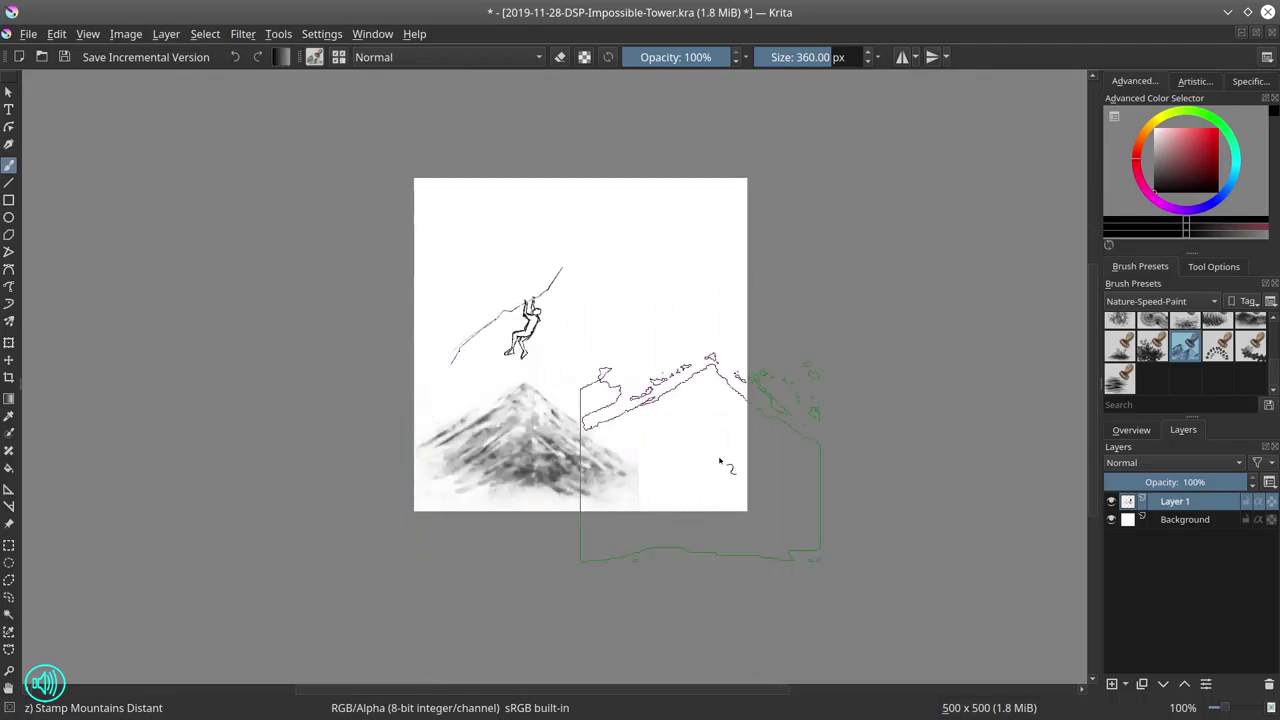
click(551, 432)
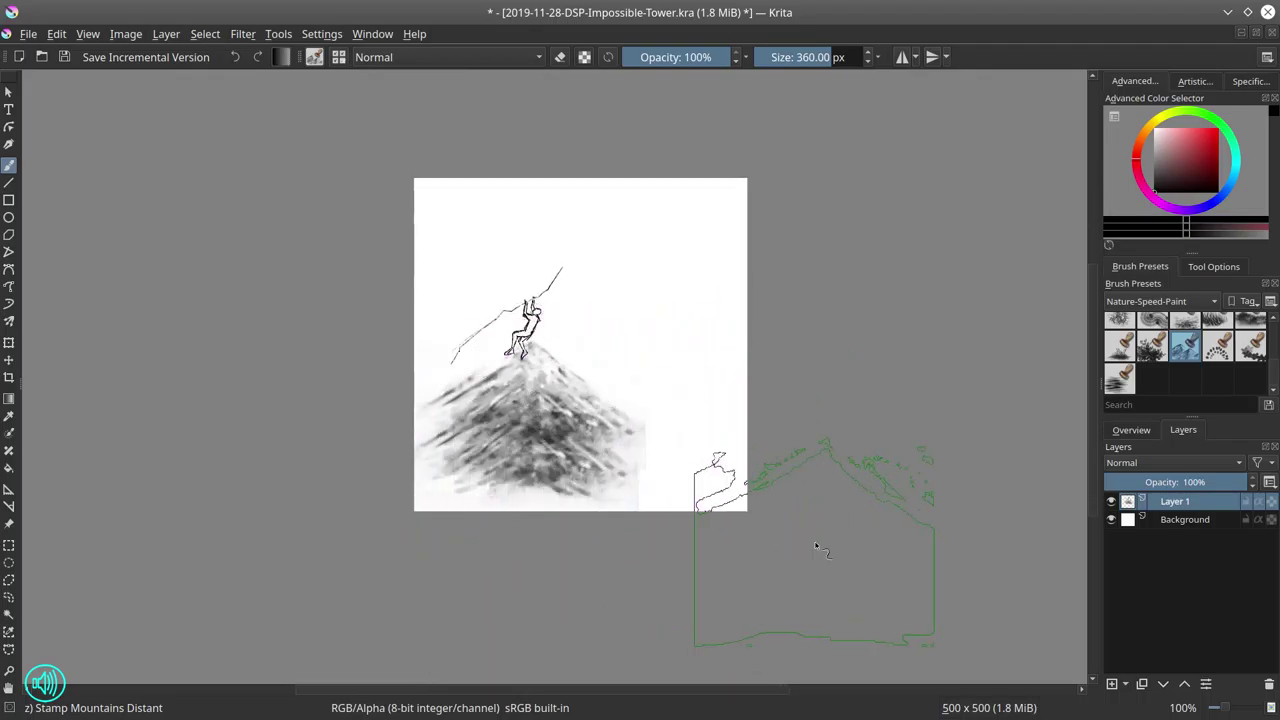
key(ctrl+z)
key(ctrl+z)
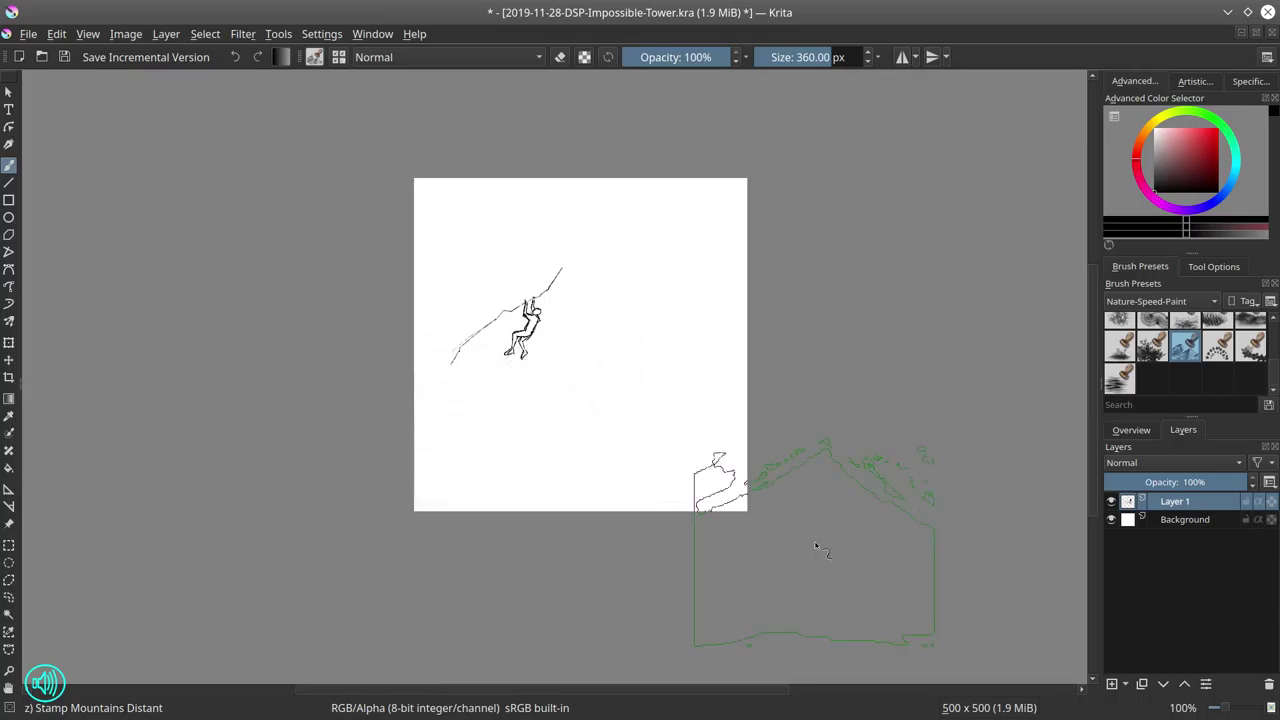
click(1200, 302)
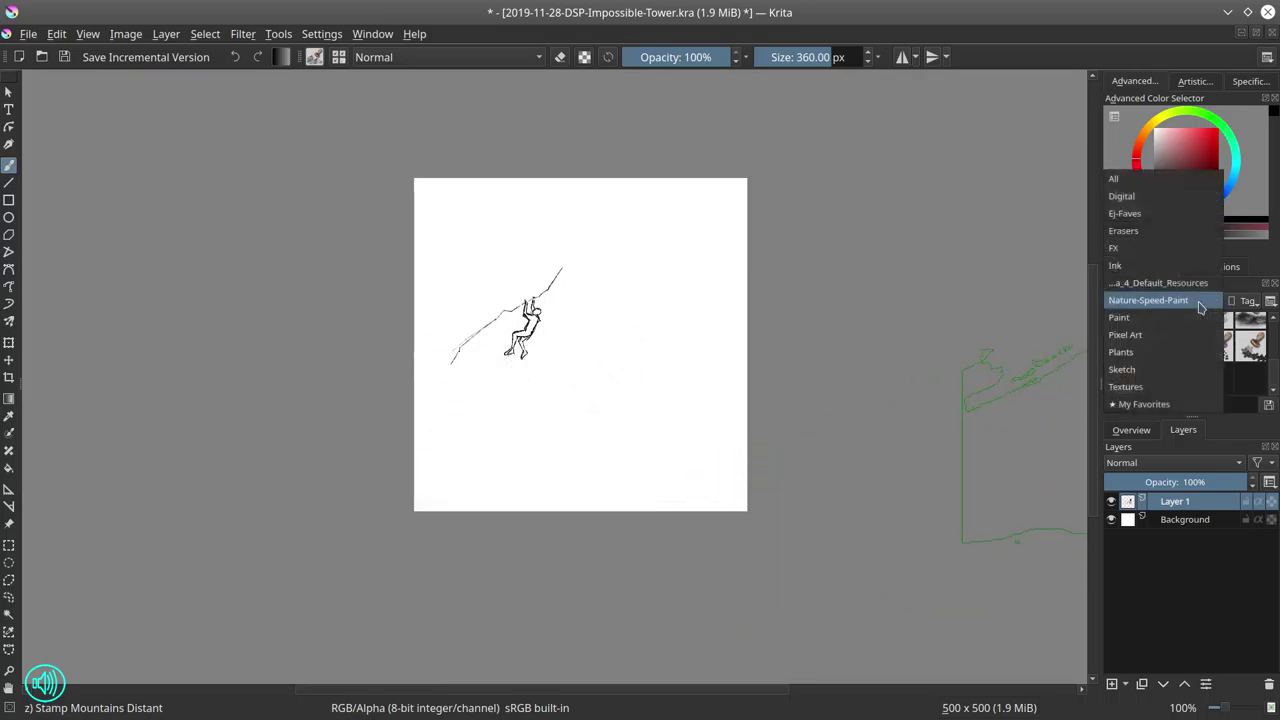
click(1162, 216)
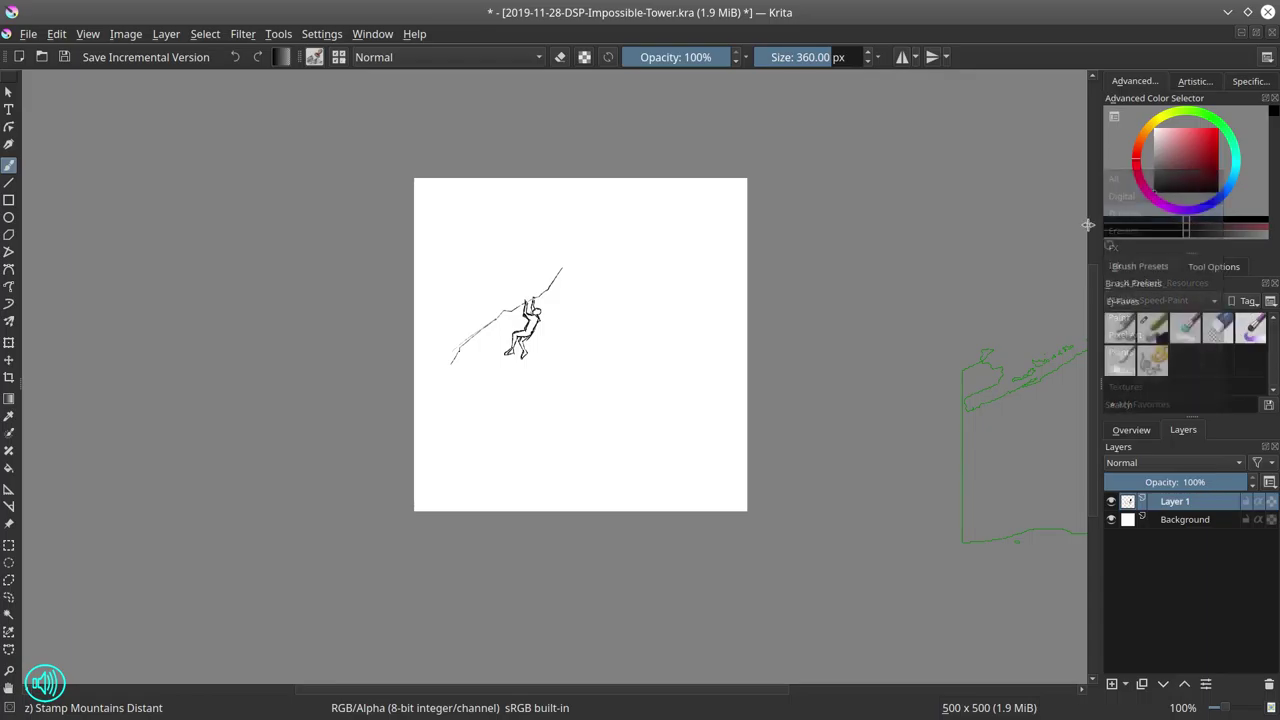
click(9, 377)
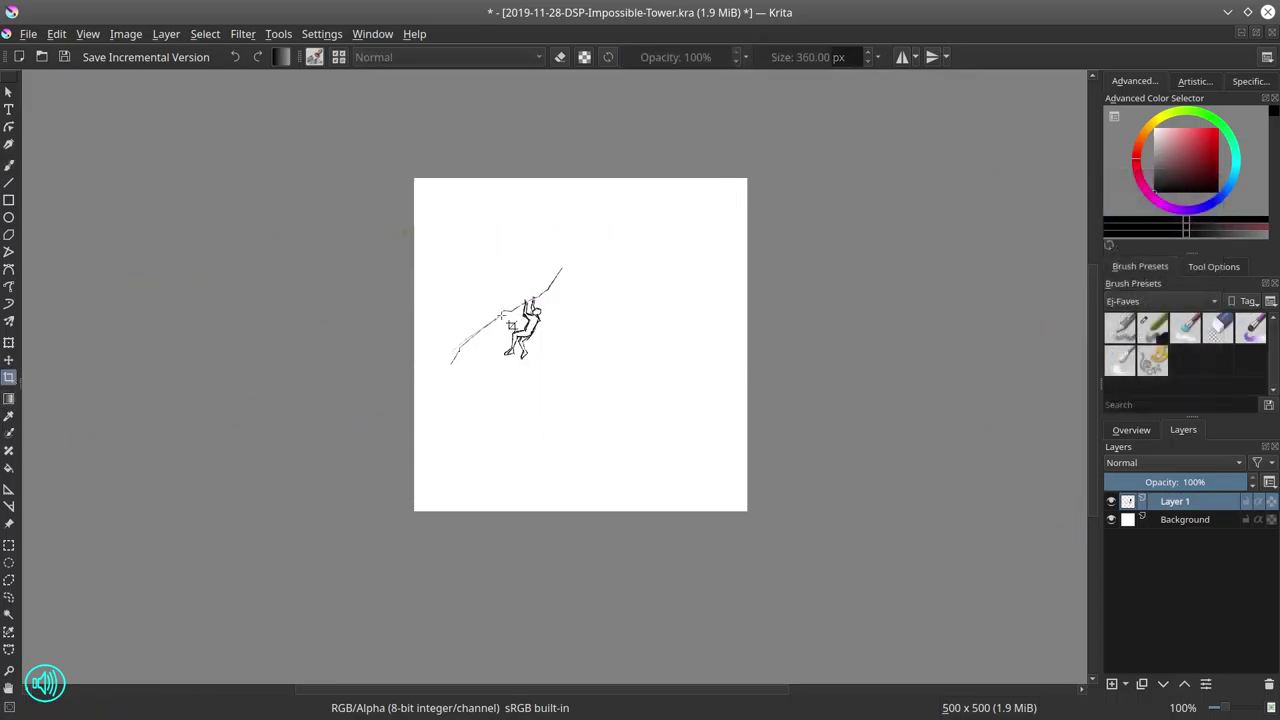
Frame the climber with a crop box, nudge its top, left and bottom edges, and apply it
mouse_move(434, 258)
mouse_down()
mouse_move(621, 392)
mouse_move(724, 428)
mouse_move(730, 409)
mouse_up()
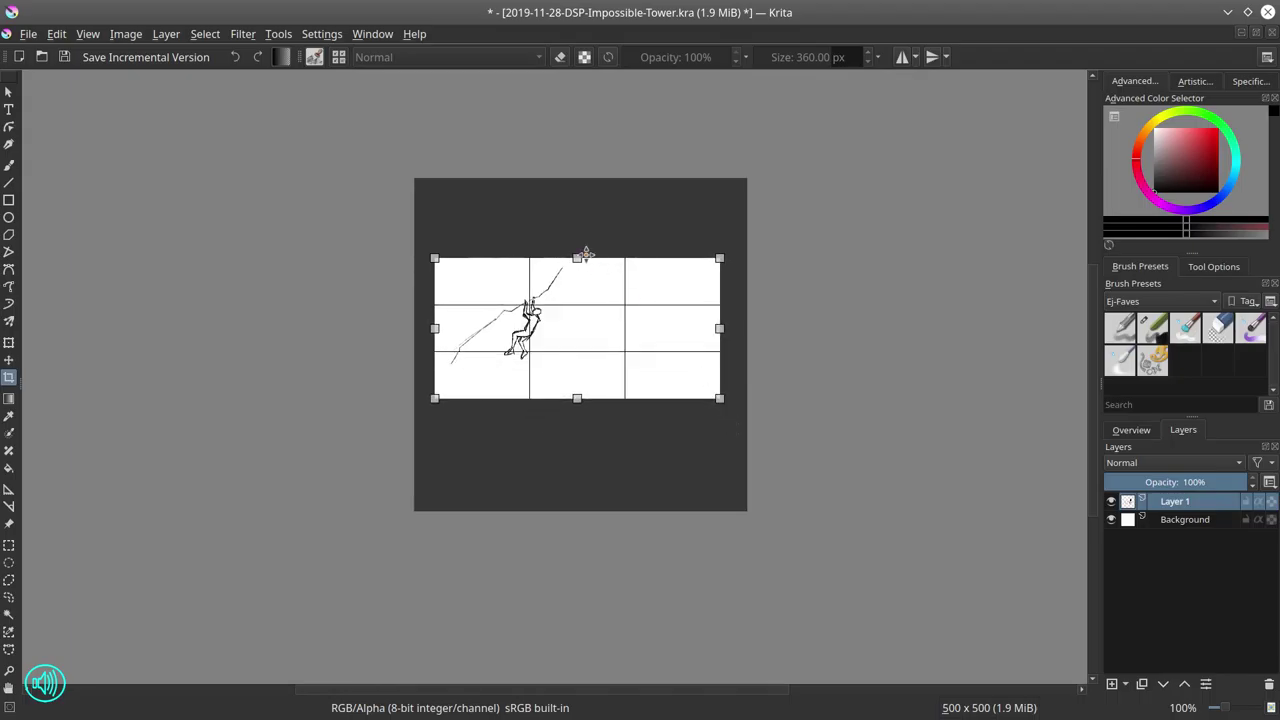
drag(577, 257, 575, 267)
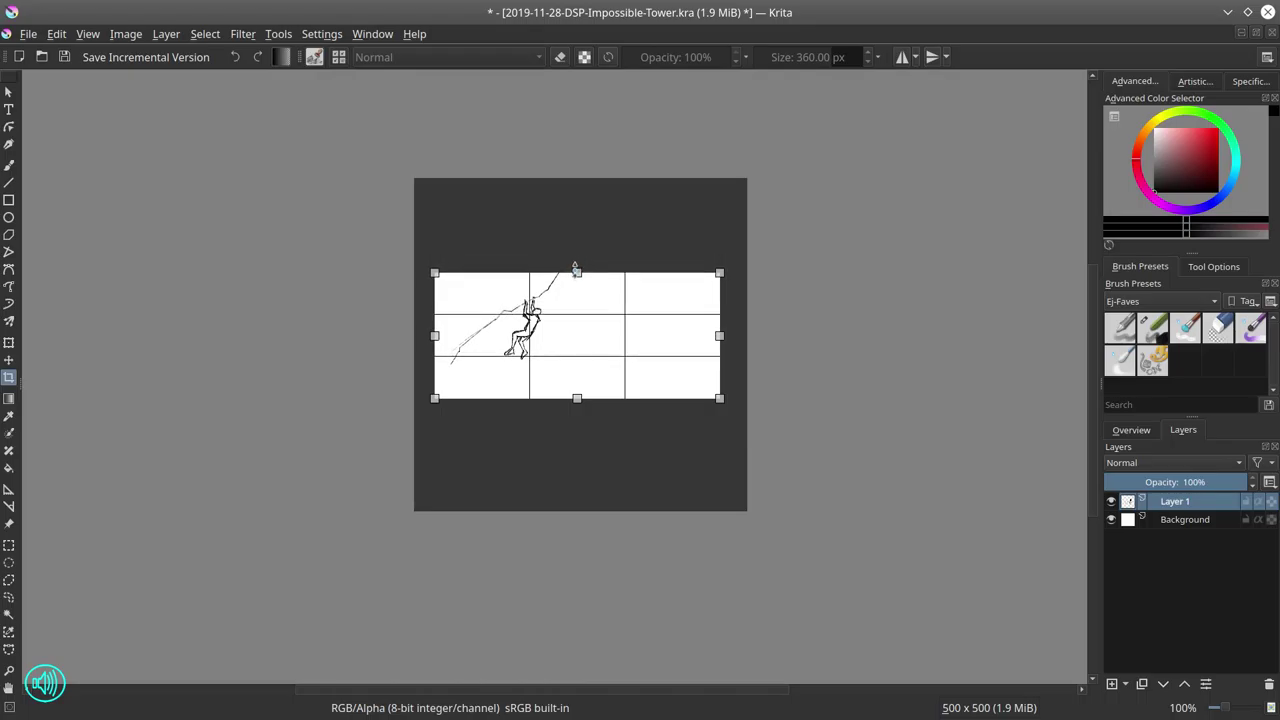
drag(582, 378, 582, 374)
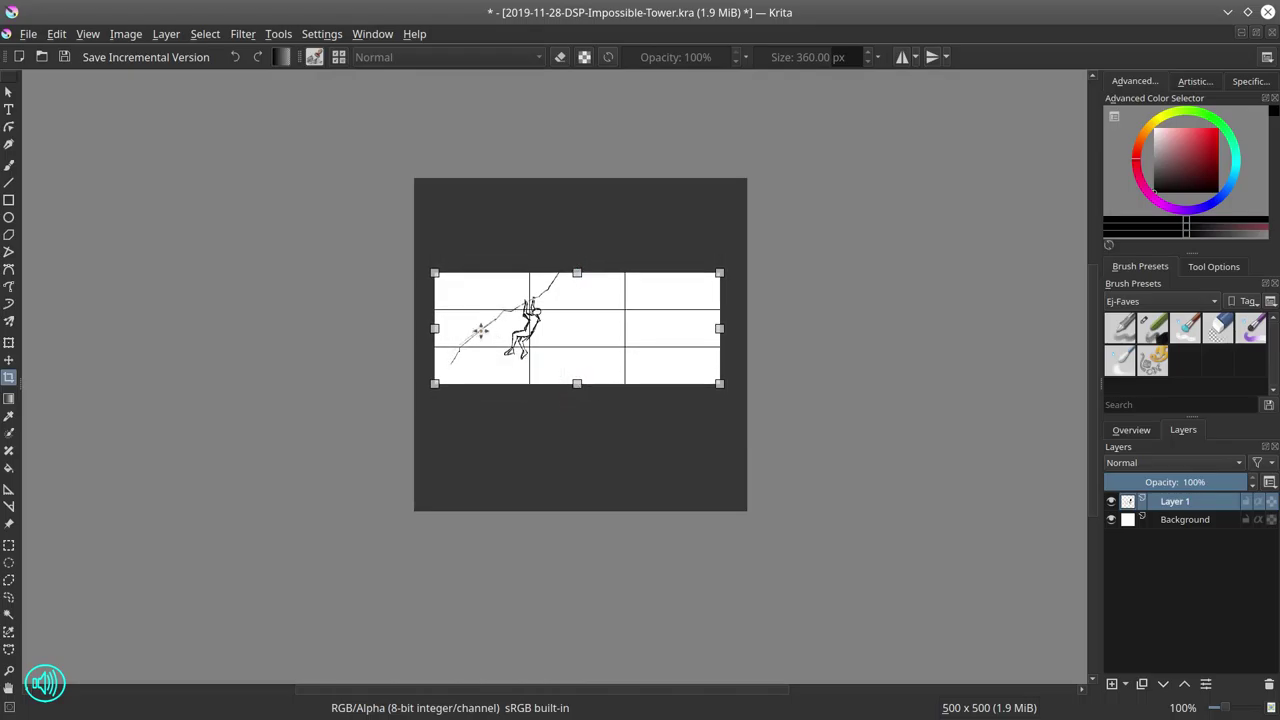
mouse_move(434, 329)
mouse_down()
mouse_move(448, 328)
mouse_move(431, 328)
mouse_up()
drag(576, 384, 575, 394)
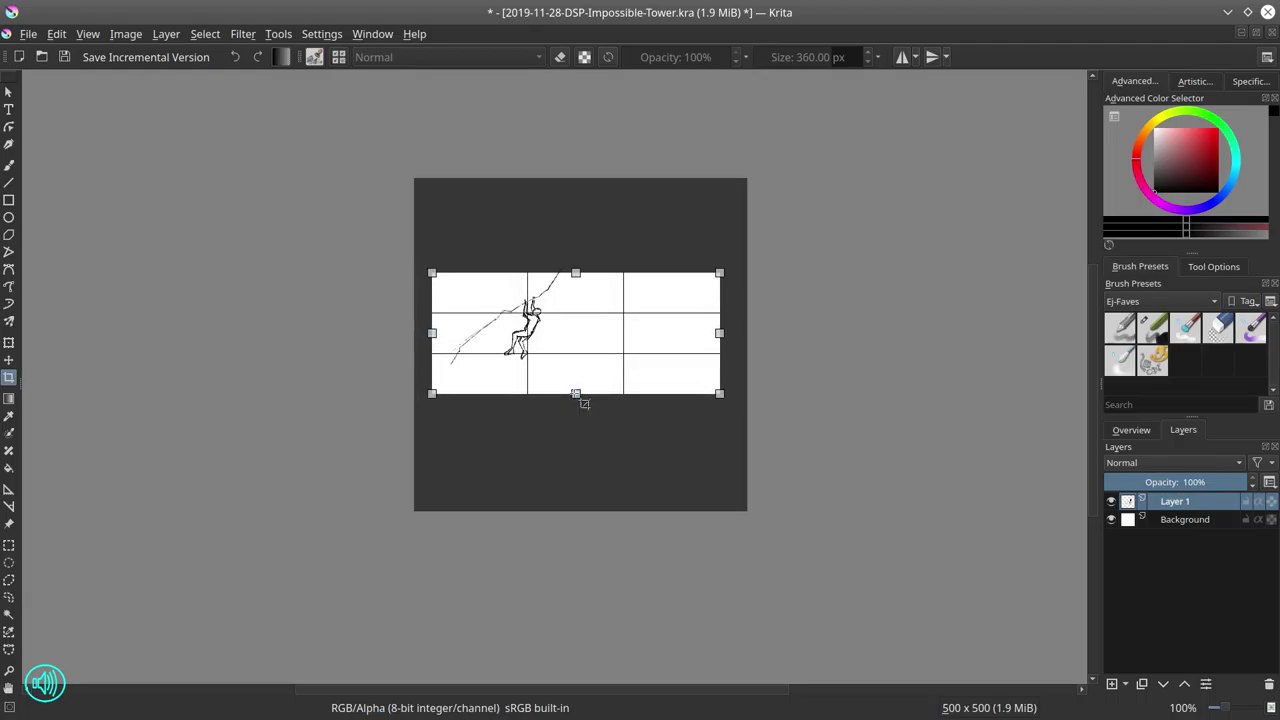
key(Return)
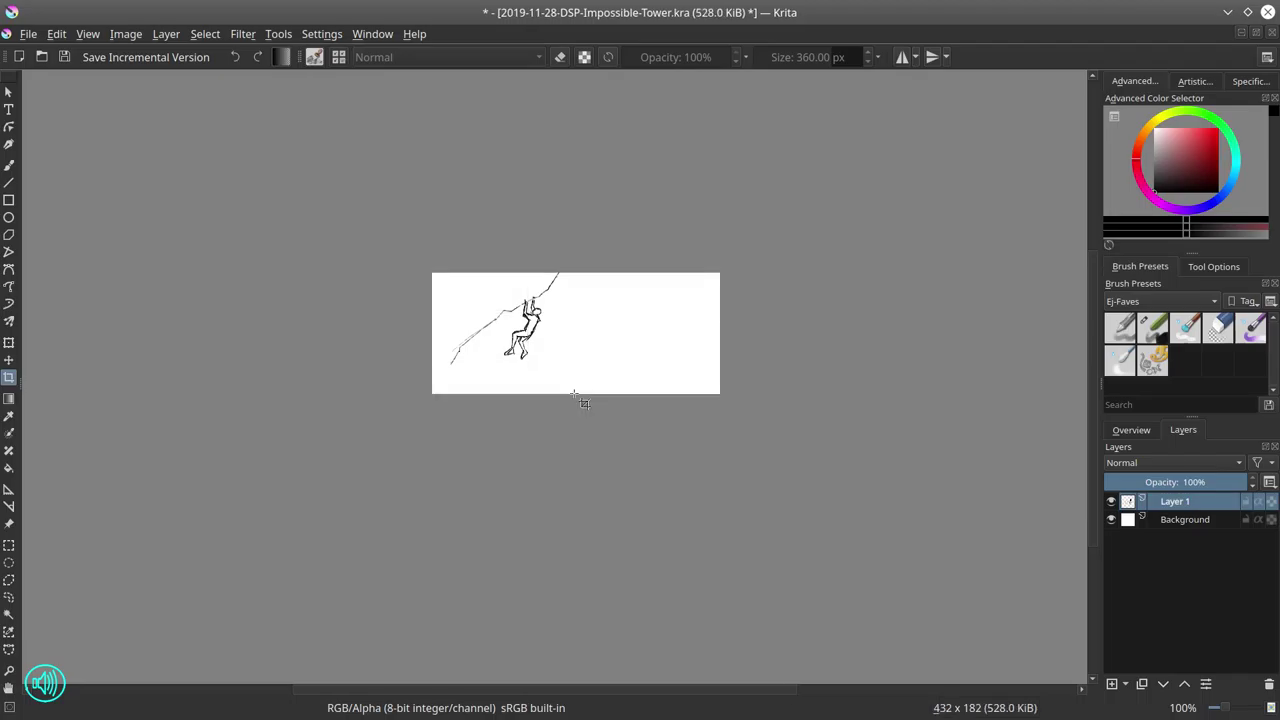
On the Background layer, try a dark blue-to-white gradient down the canvas, then undo it
click(1191, 522)
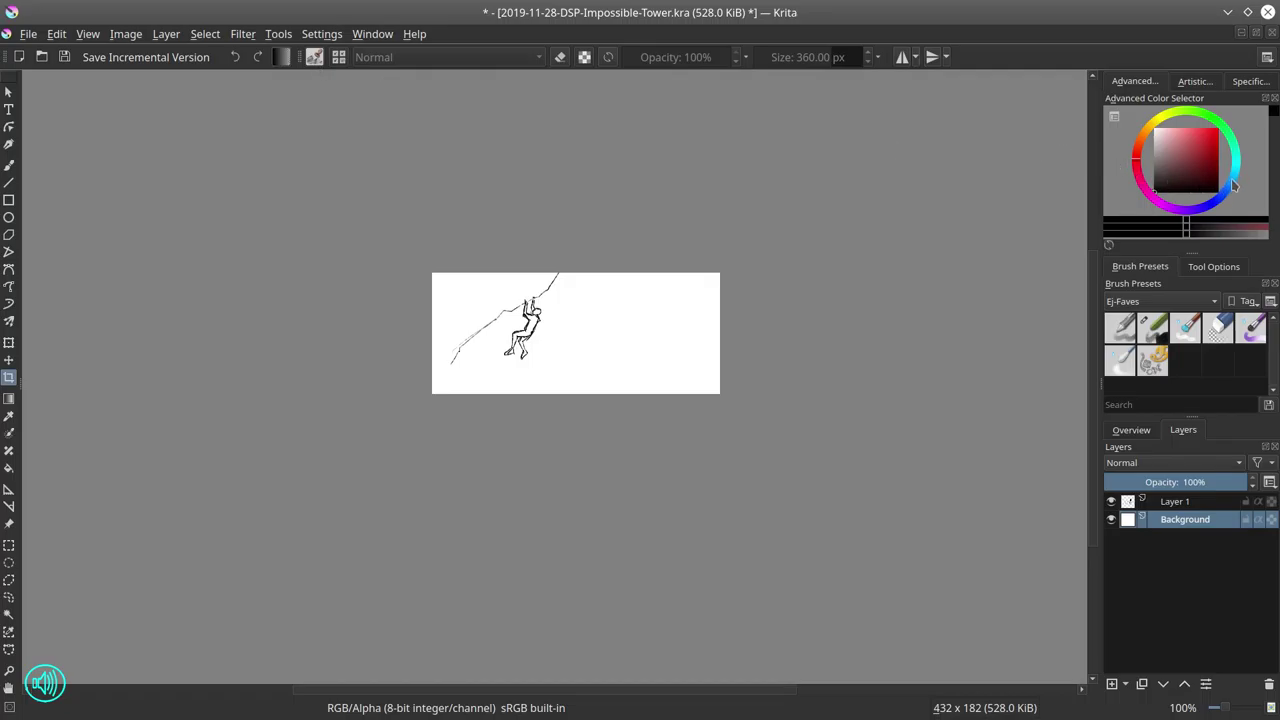
click(1218, 206)
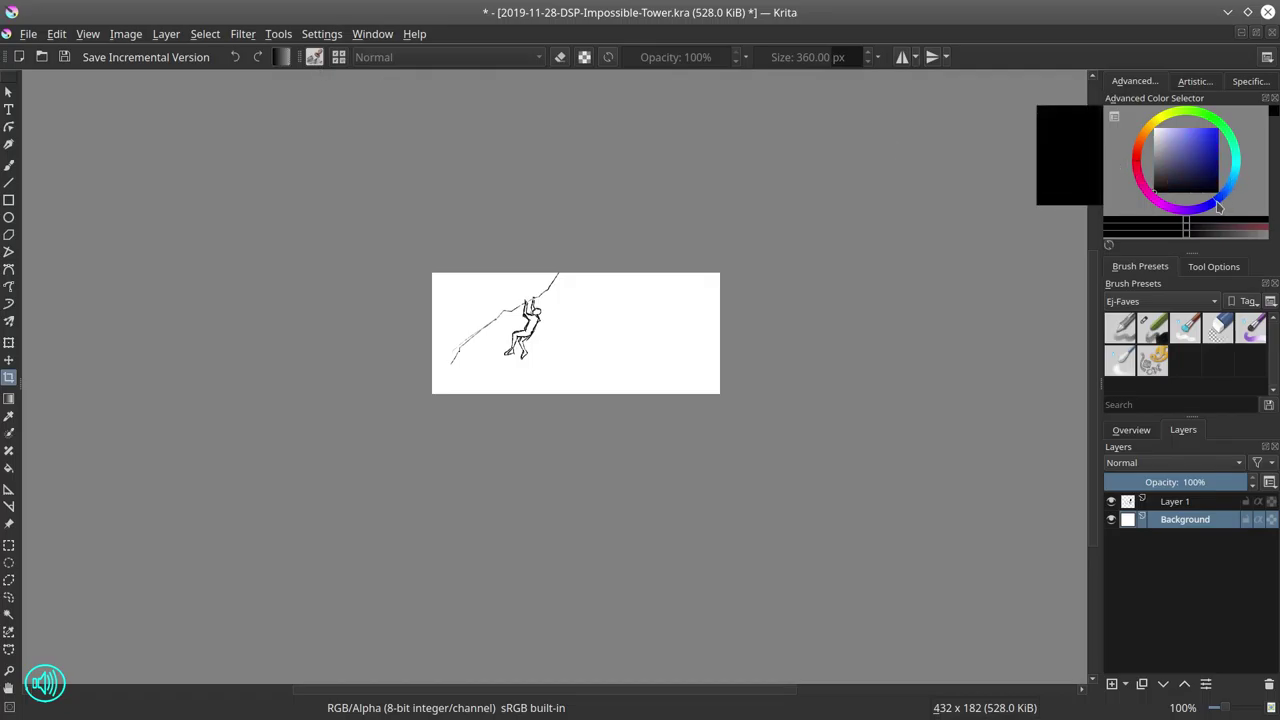
click(1208, 172)
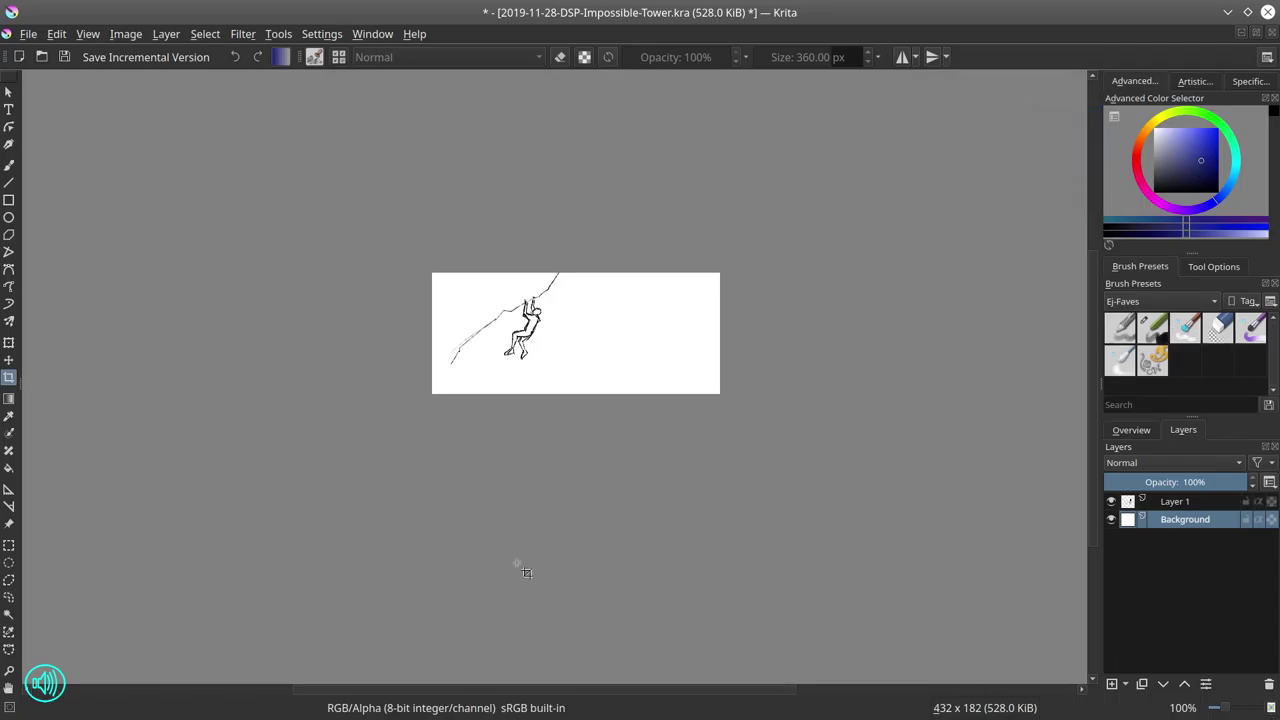
click(10, 397)
drag(582, 244, 582, 358)
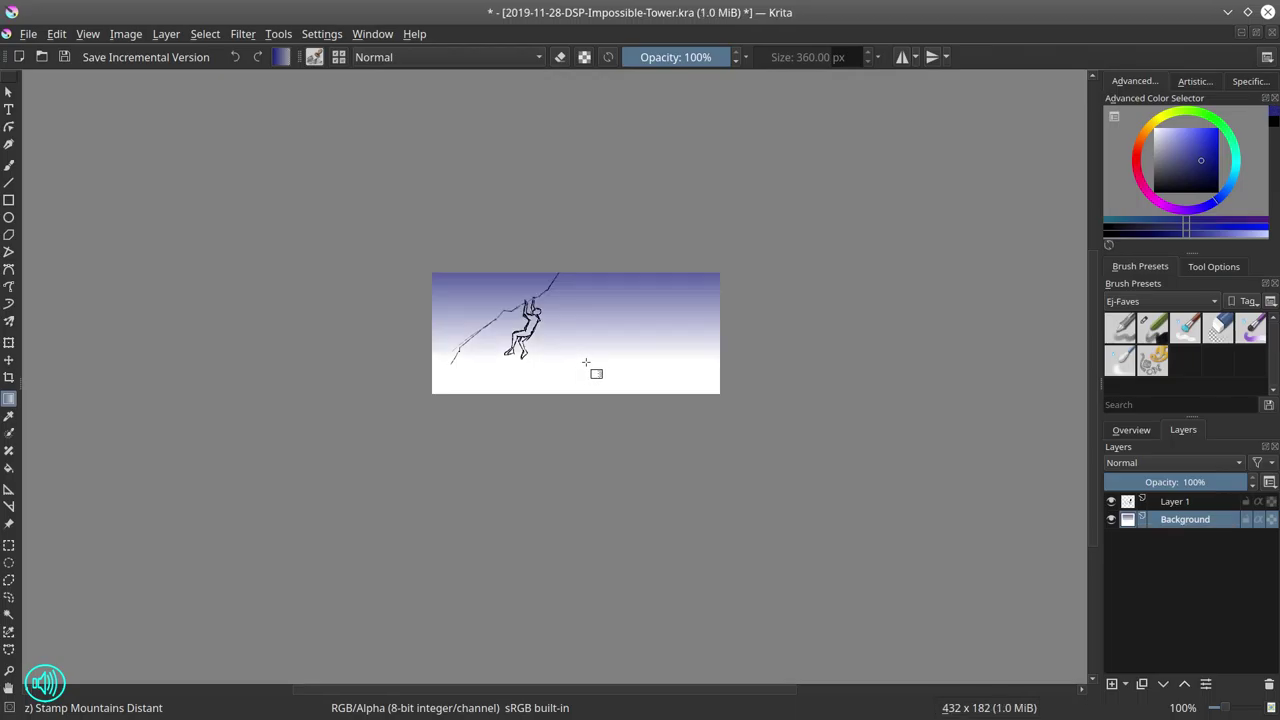
key(ctrl+z)
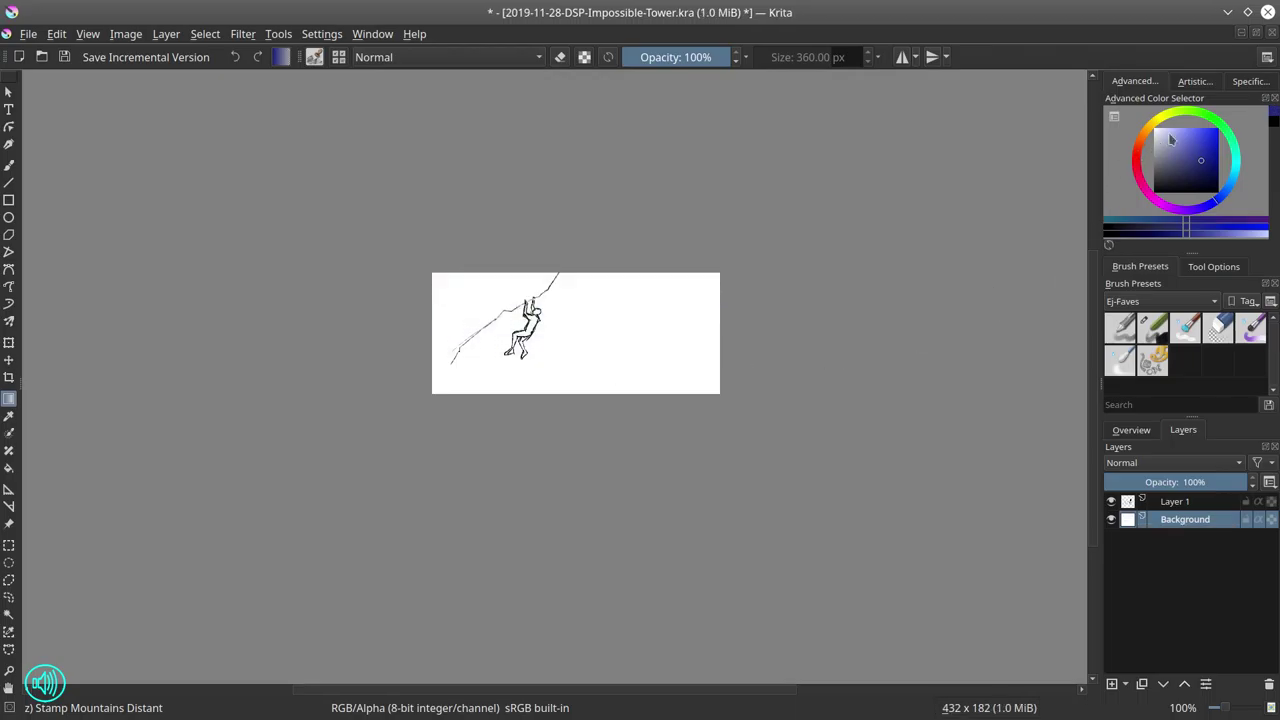
Lay a light lavender gradient upward from the canvas bottom
click(1168, 144)
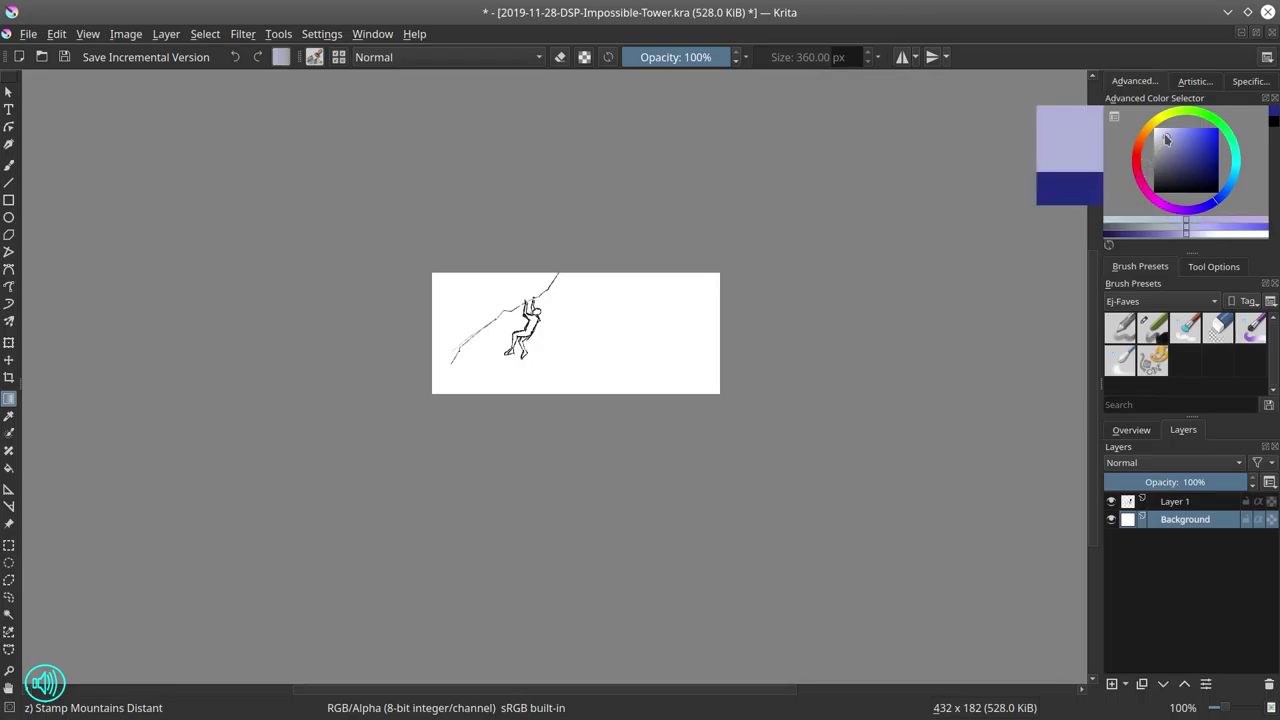
click(1161, 136)
drag(597, 457, 597, 312)
drag(595, 443, 596, 285)
drag(595, 440, 595, 297)
drag(593, 443, 587, 343)
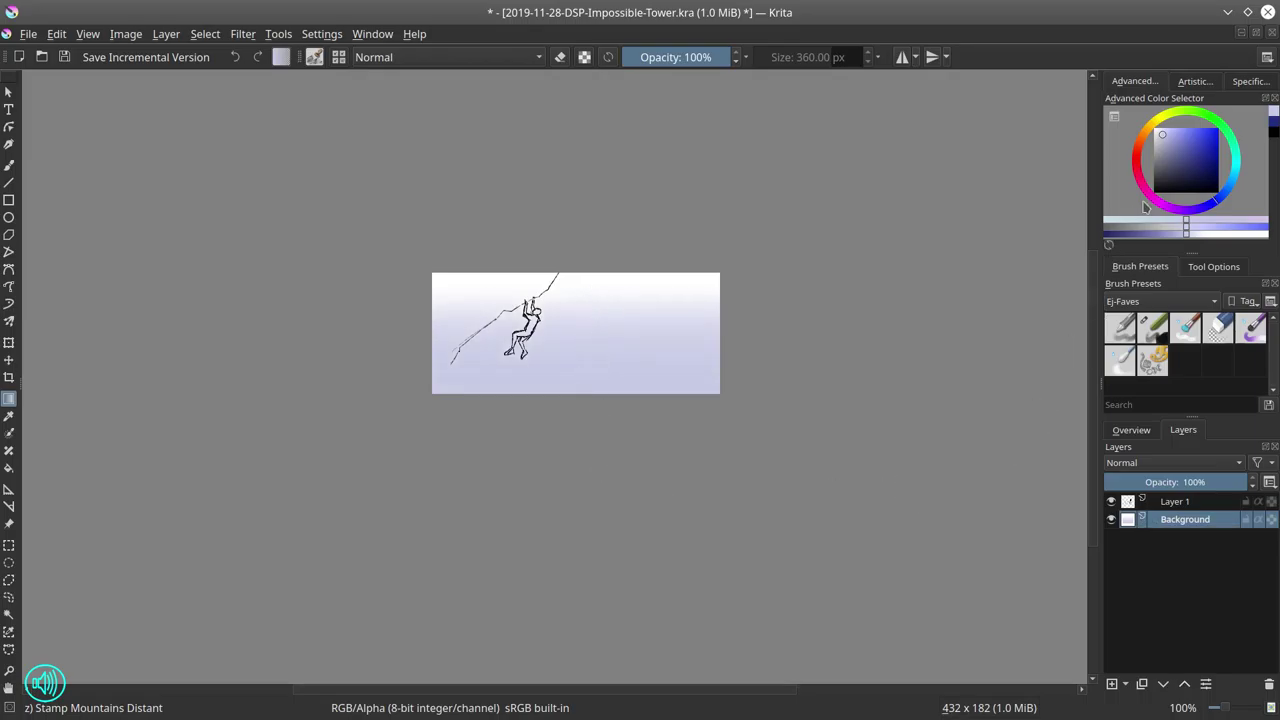
Add a lighter blue gradient from the canvas top, replacing a too-dark attempt
click(1206, 177)
drag(583, 260, 579, 363)
drag(591, 250, 593, 385)
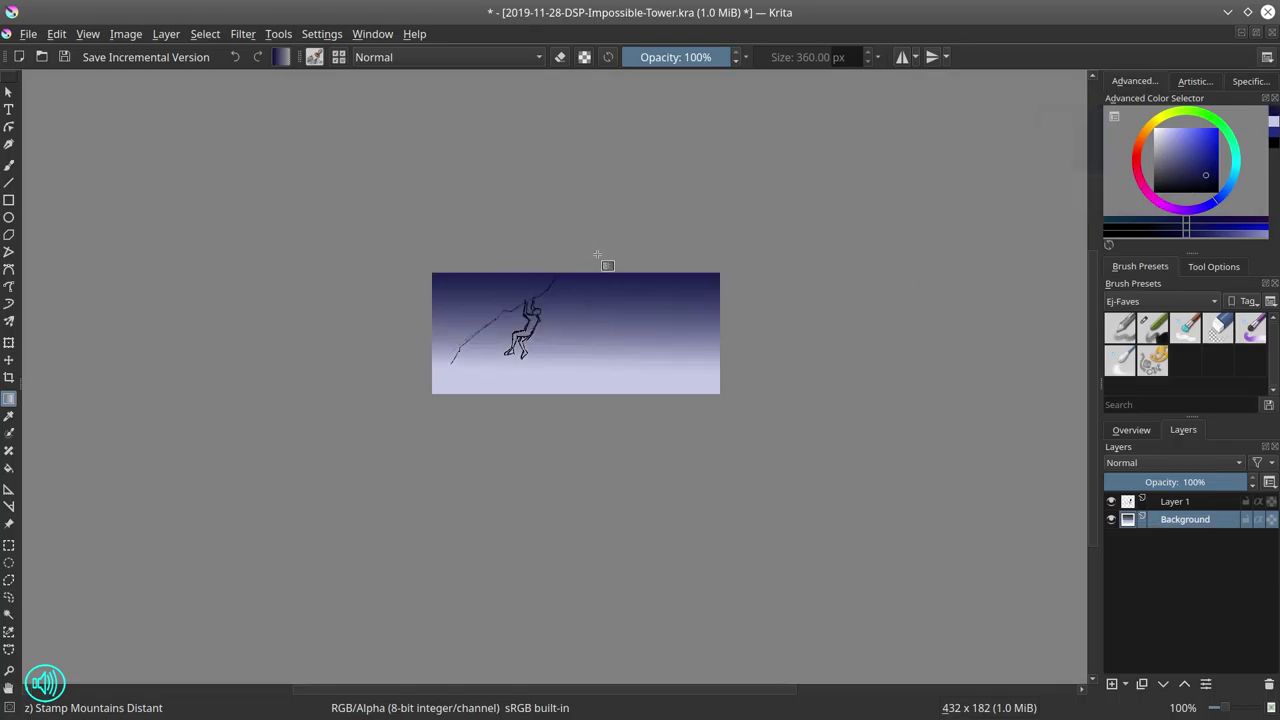
key(ctrl+z)
key(ctrl+z)
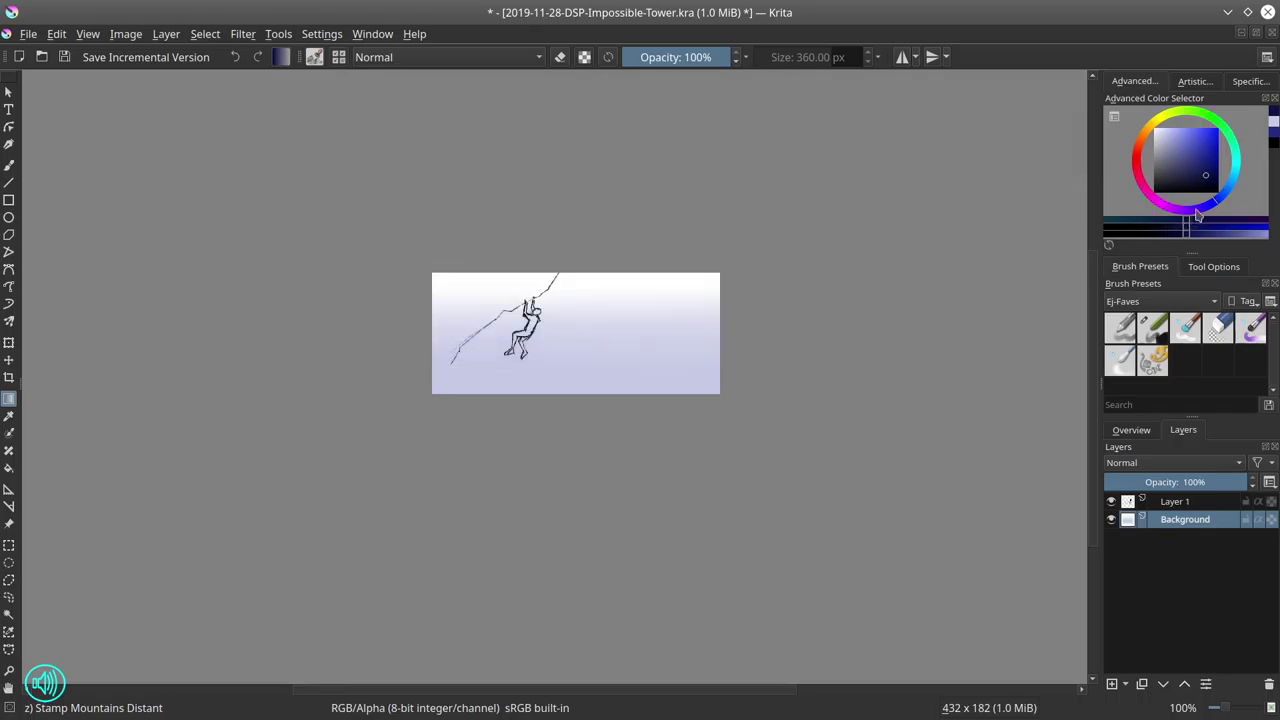
click(1185, 155)
drag(579, 262, 587, 353)
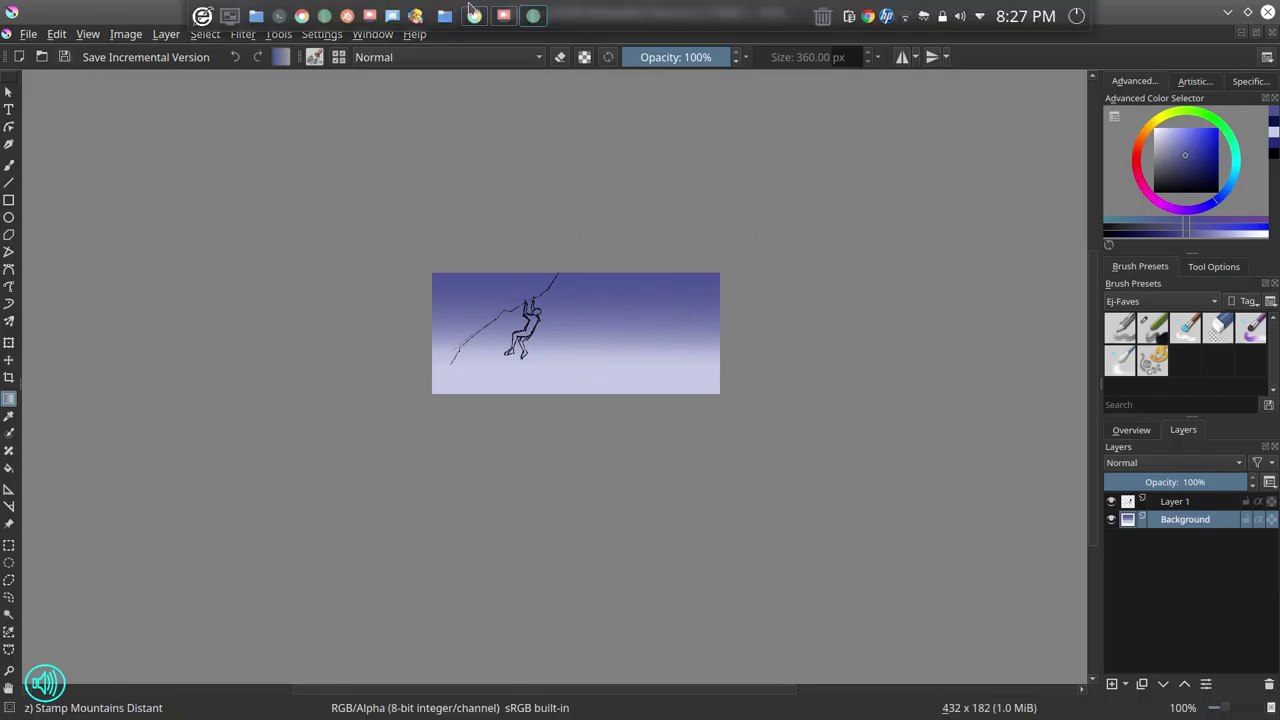
mouse_move(488, 17)
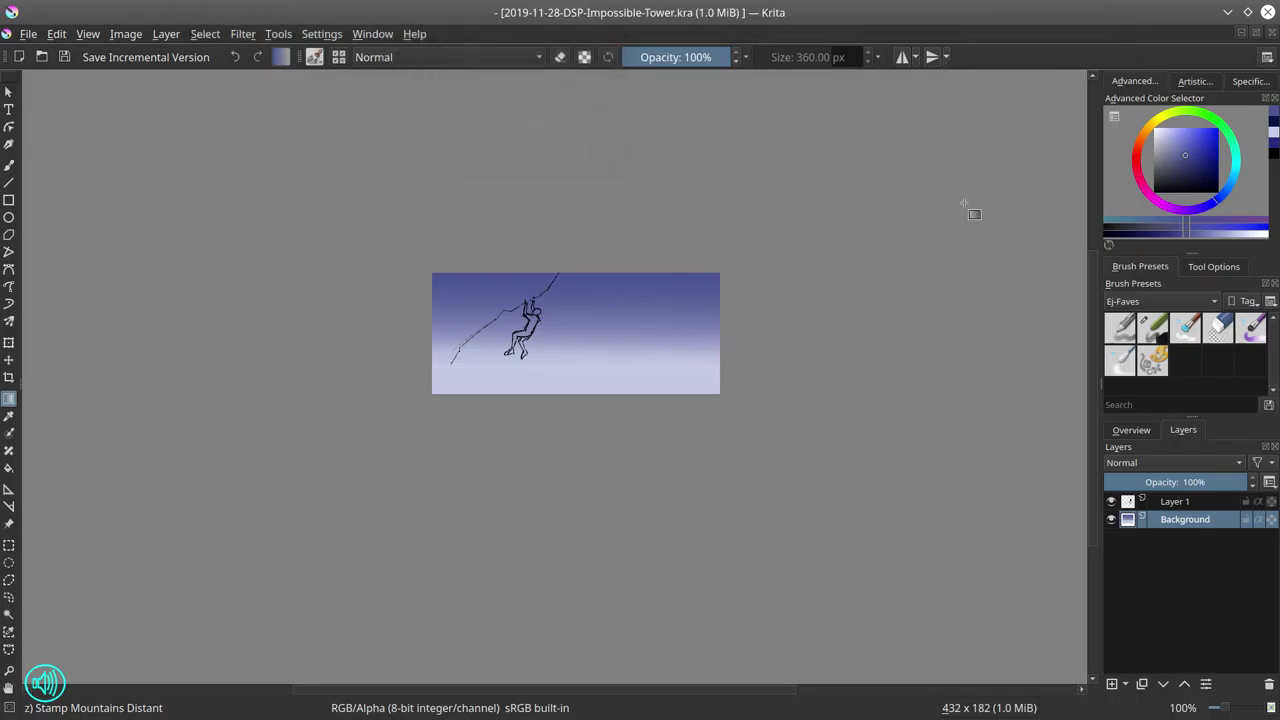
Test a 57 px darker blue chalk brush at lower left, undoing the strokes
click(1153, 328)
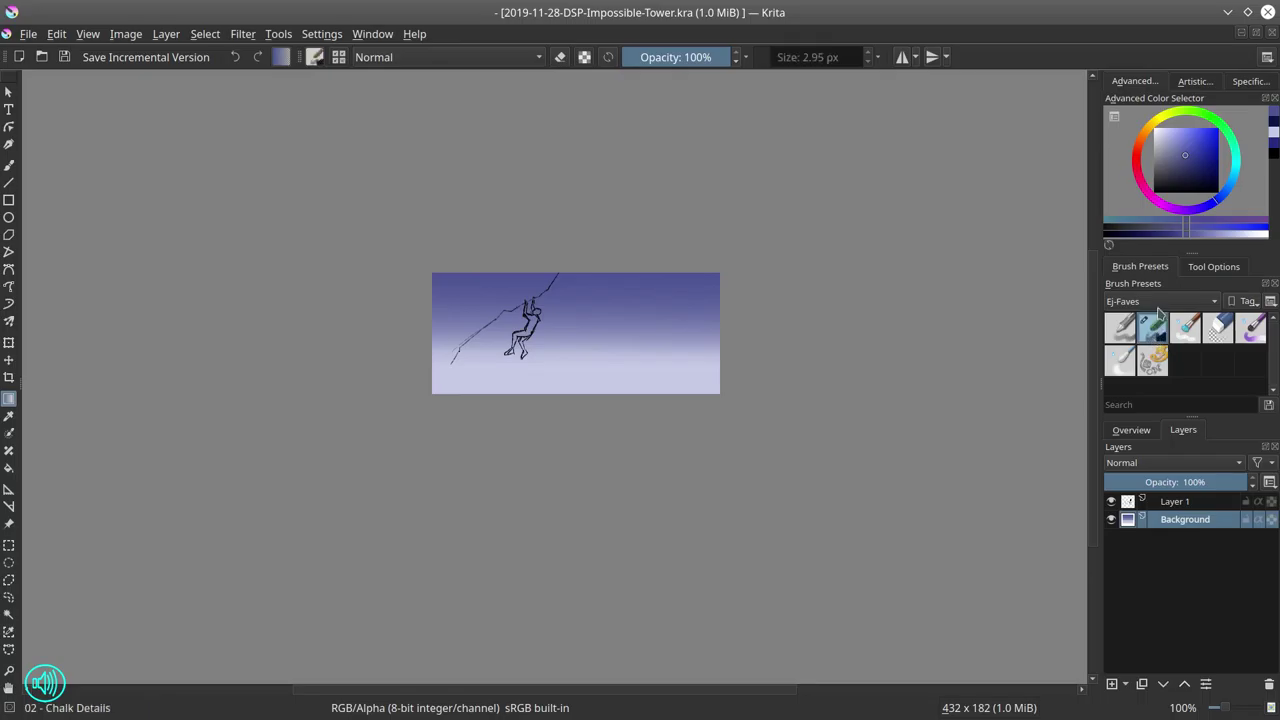
click(1186, 163)
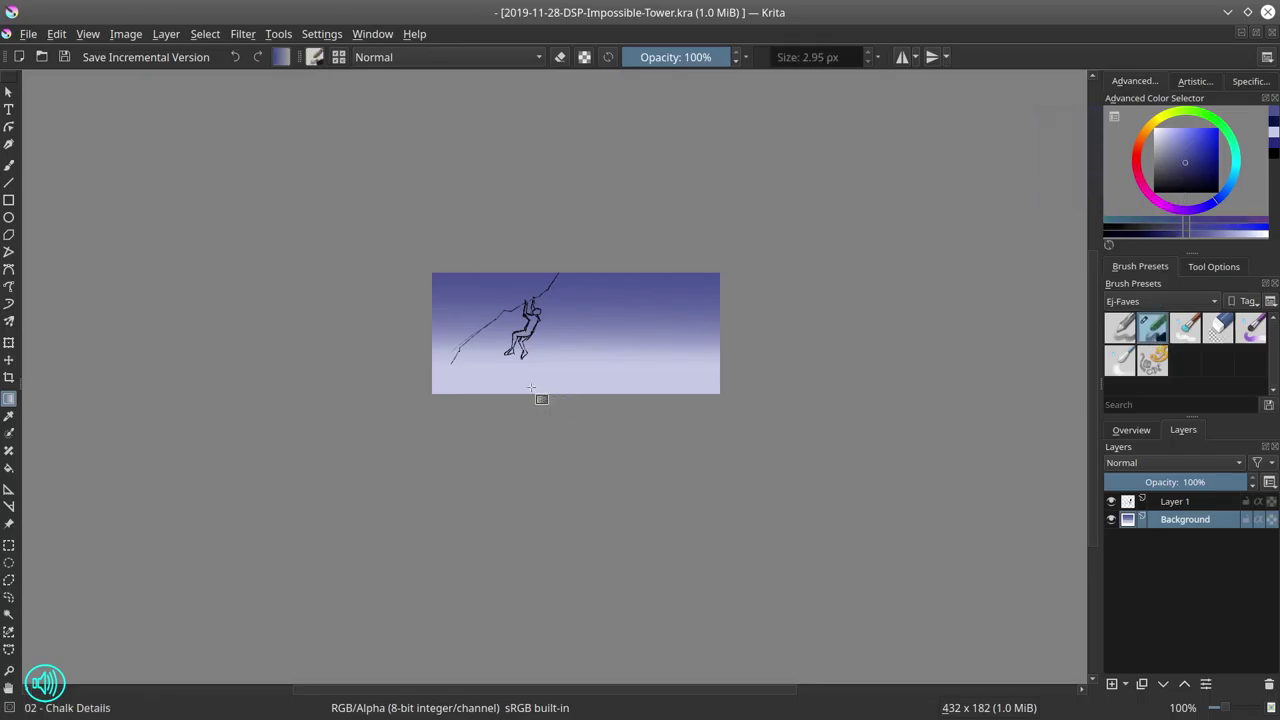
click(8, 166)
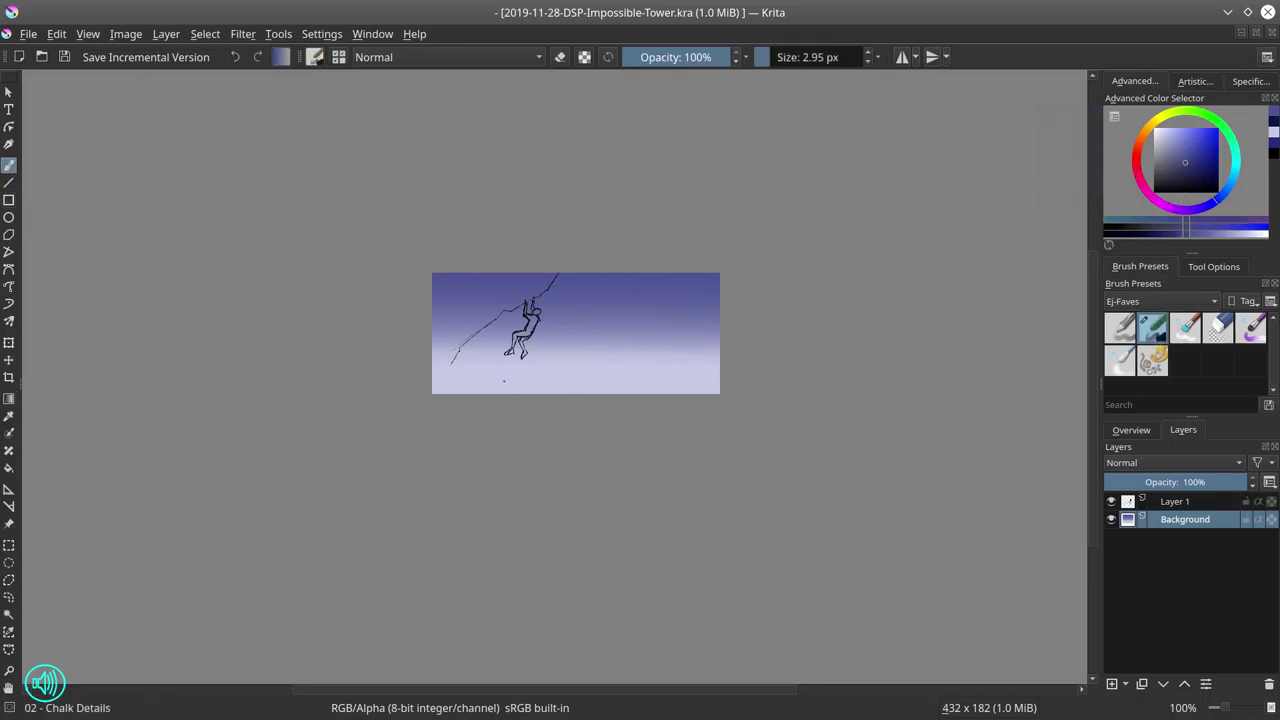
key(bracketright)
key(bracketright)
key(bracketright)
key(bracketright)
key(bracketright)
key(bracketright)
key(bracketright)
key(bracketright)
drag(457, 390, 515, 358)
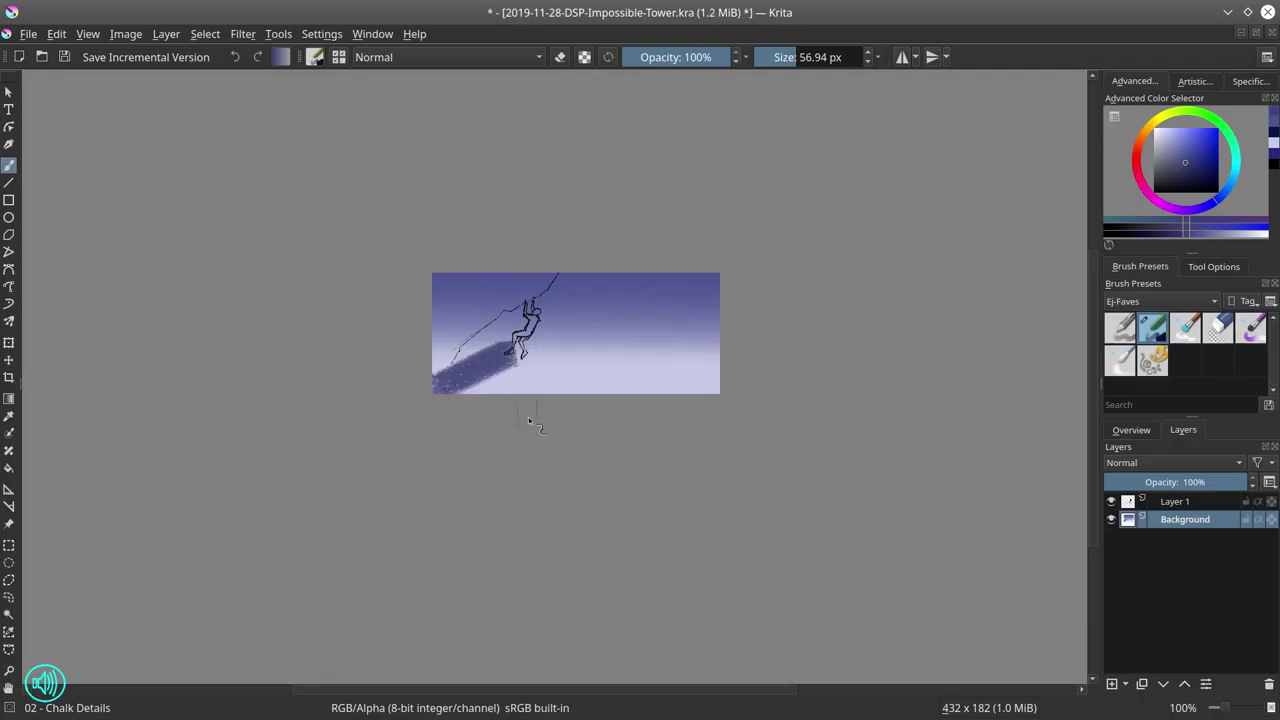
key(ctrl+z)
mouse_move(445, 380)
mouse_down()
mouse_move(500, 370)
mouse_move(490, 380)
mouse_up()
key(ctrl+z)
Redo the light lavender background gradient upward from the canvas bottom and save the document
key(l)
key(l)
key(l)
key(l)
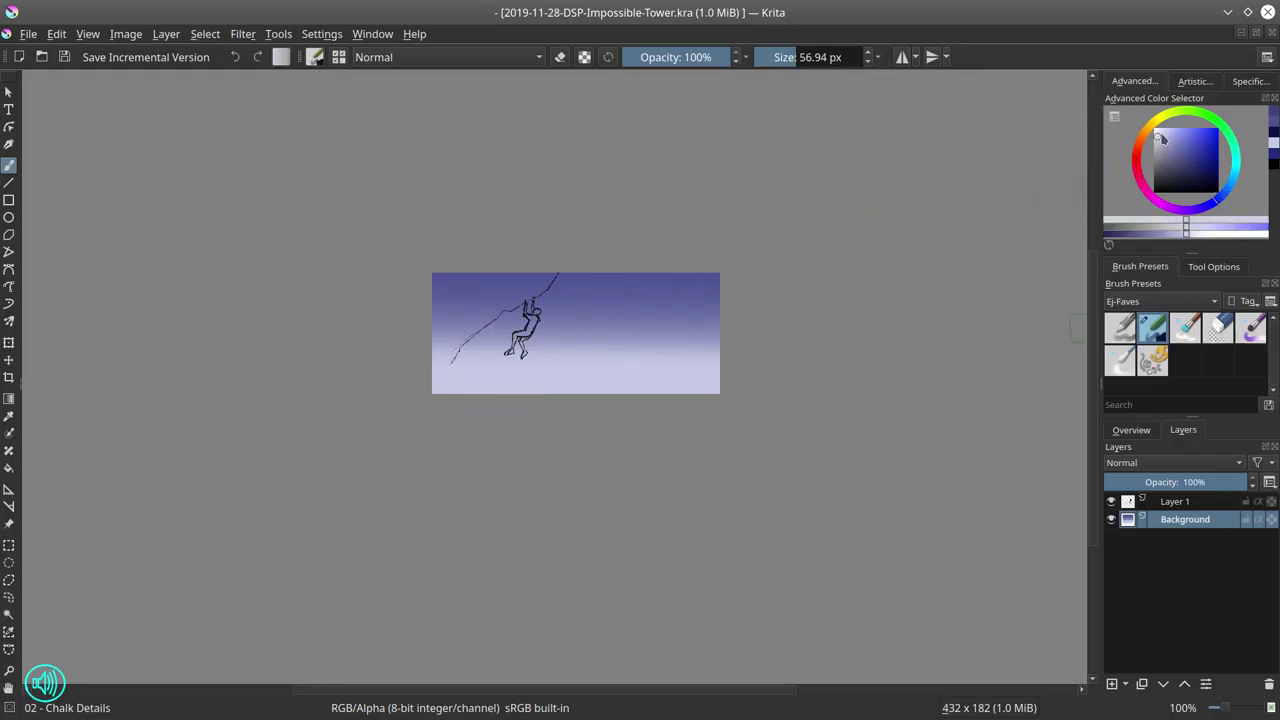
click(1160, 138)
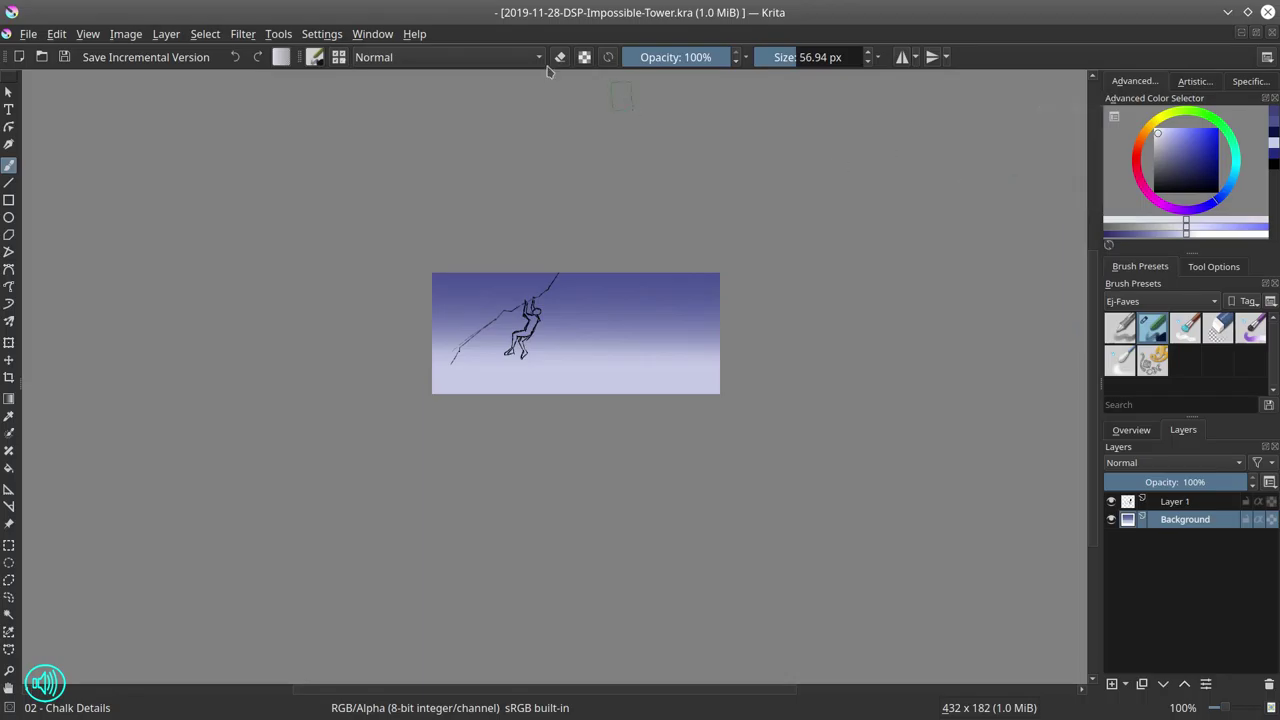
click(8, 398)
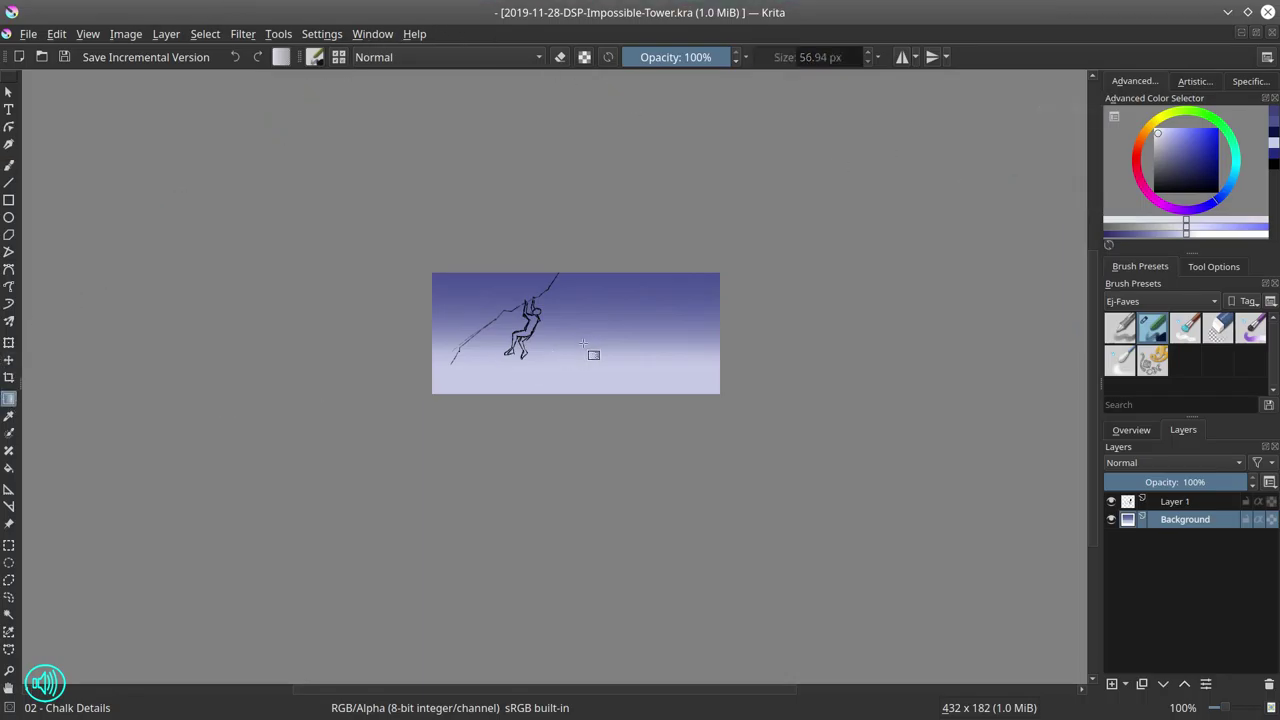
mouse_move(584, 344)
mouse_down()
mouse_move(582, 405)
mouse_move(586, 348)
mouse_up()
key(ctrl+z)
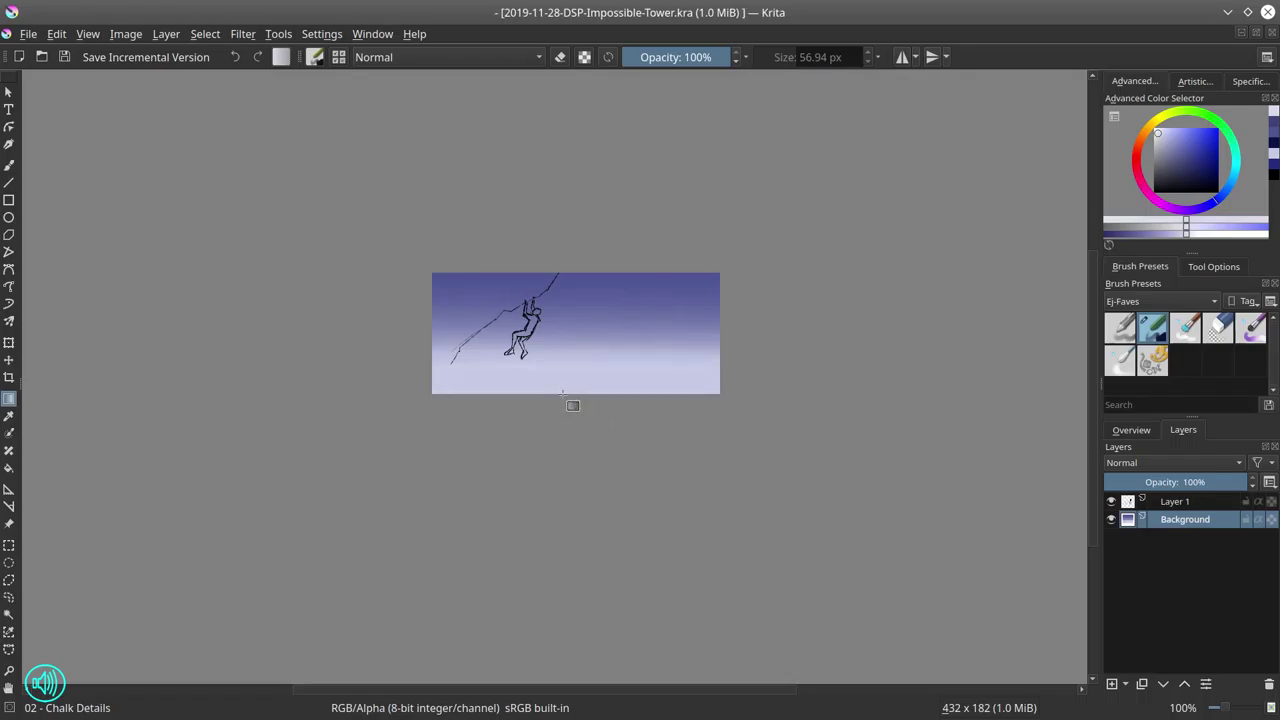
drag(580, 400, 580, 353)
drag(580, 426, 580, 336)
drag(594, 467, 596, 324)
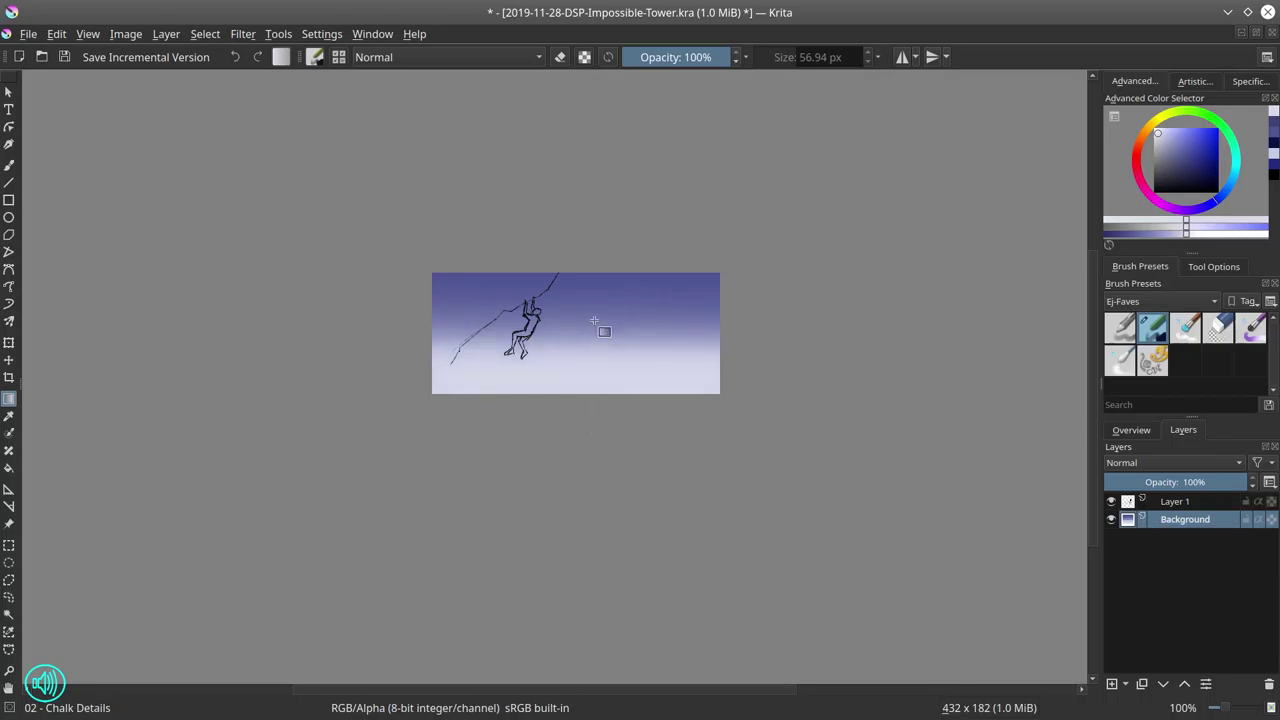
drag(590, 444, 591, 311)
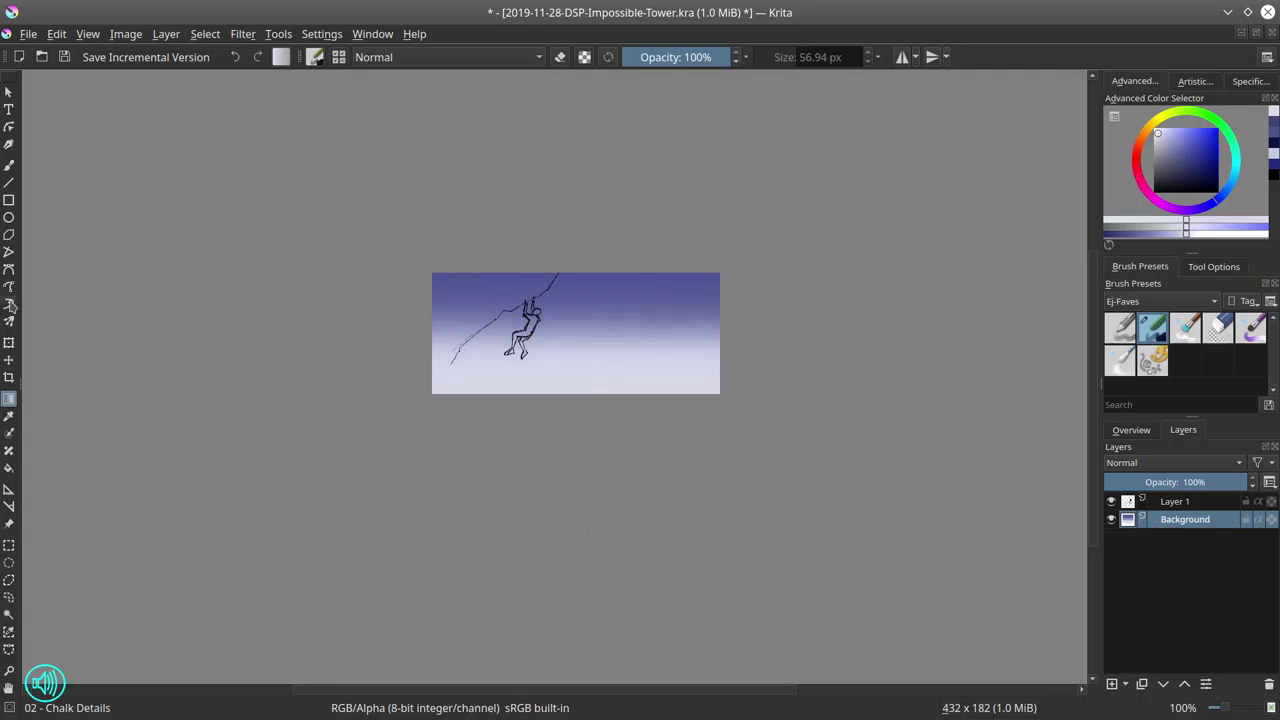
click(64, 57)
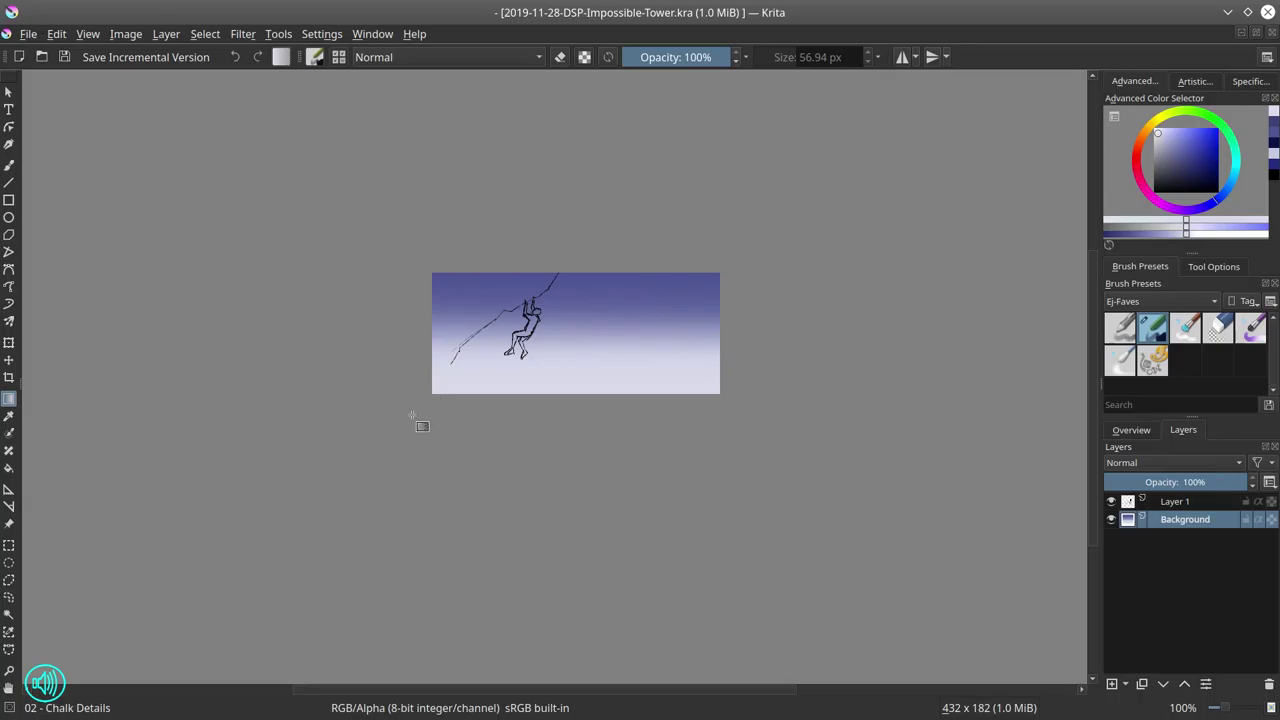
Undo a test darker blue chalk stroke, lock the Background layer, and add Layer 2
click(9, 168)
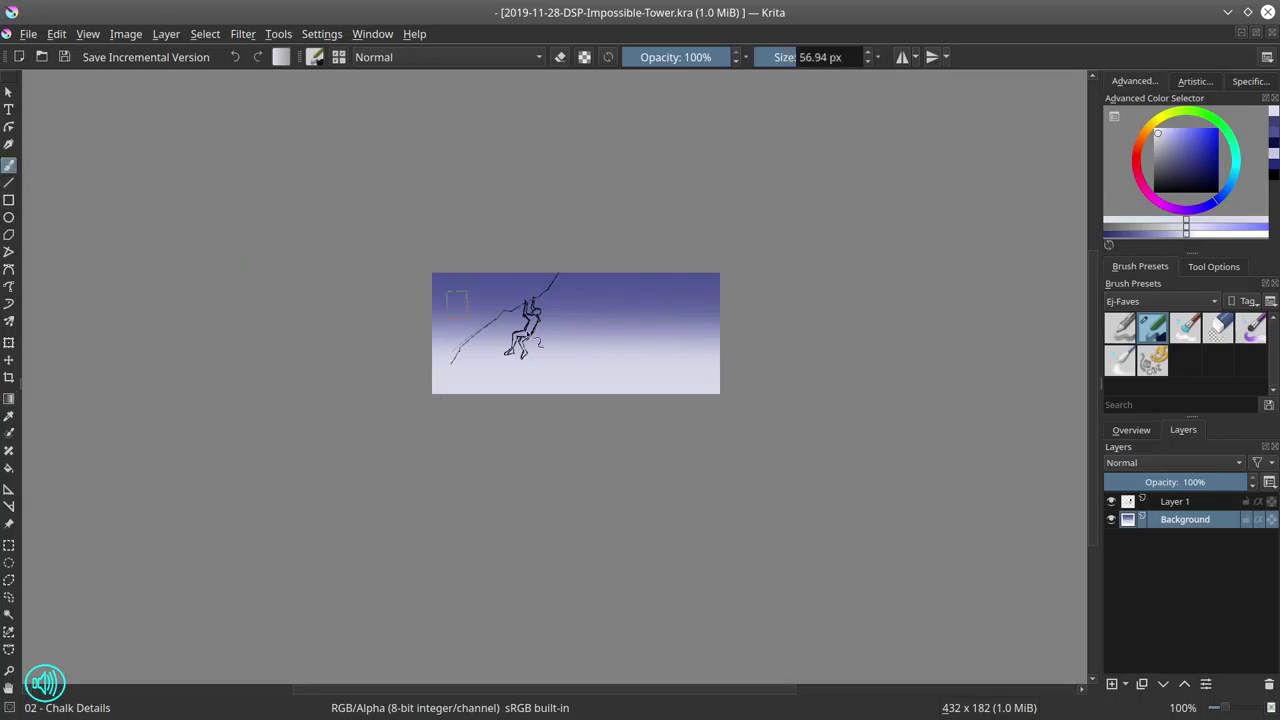
click(453, 388)
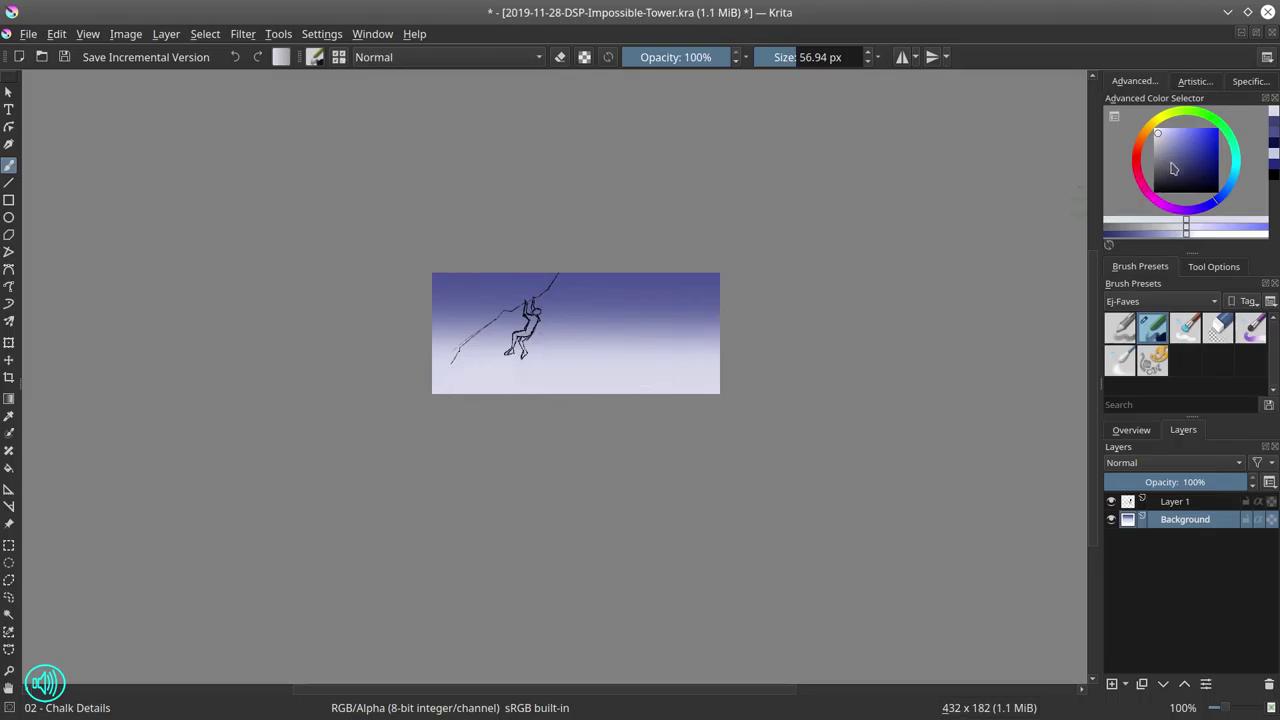
click(1169, 151)
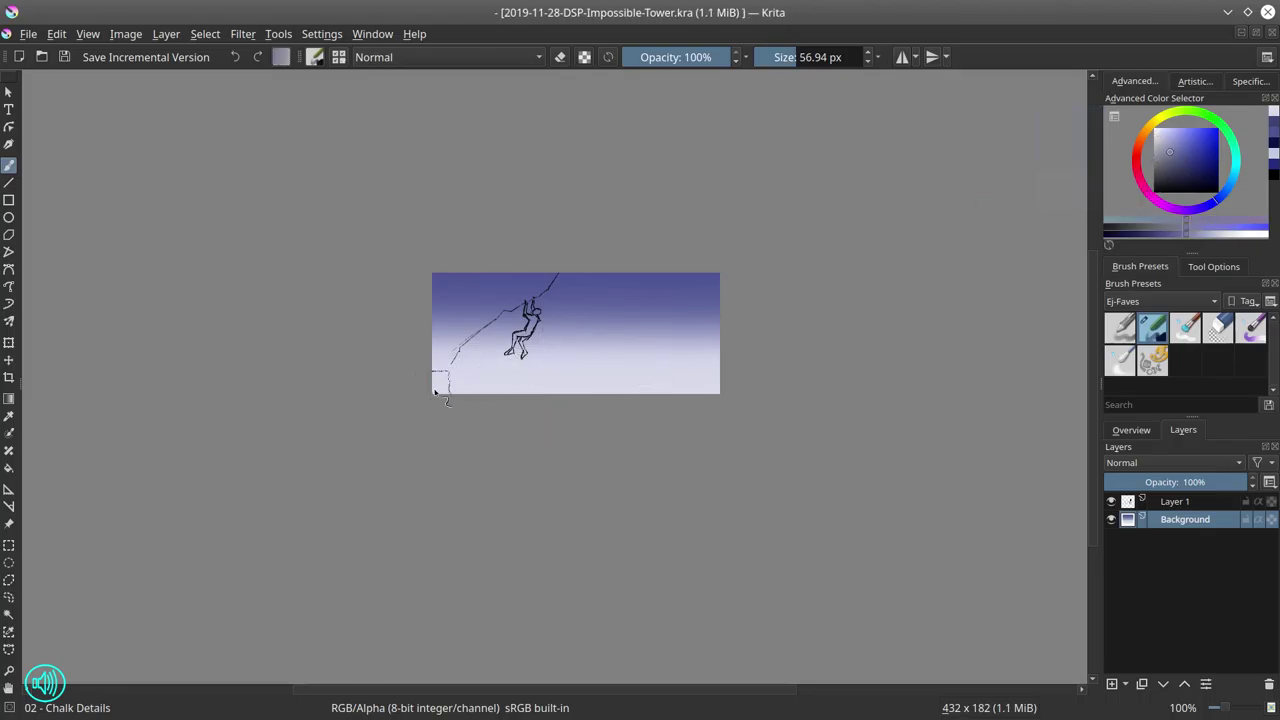
drag(437, 391, 509, 372)
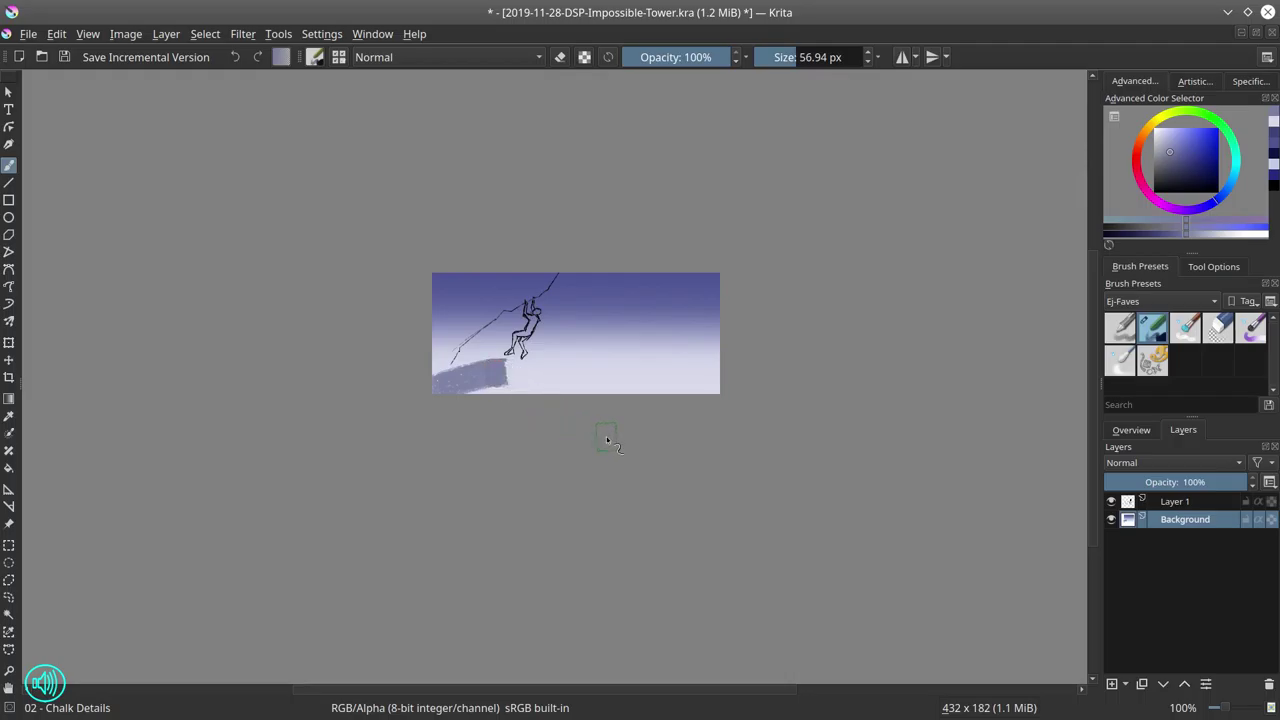
key(ctrl+z)
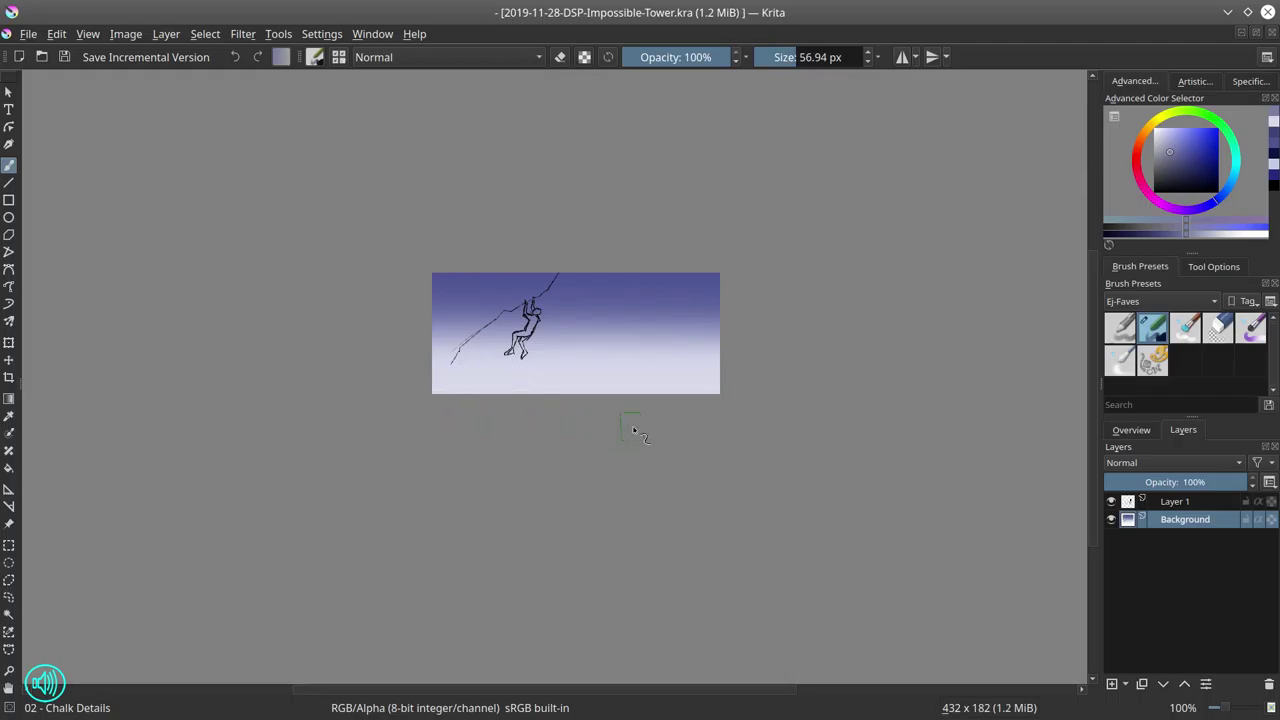
click(1245, 519)
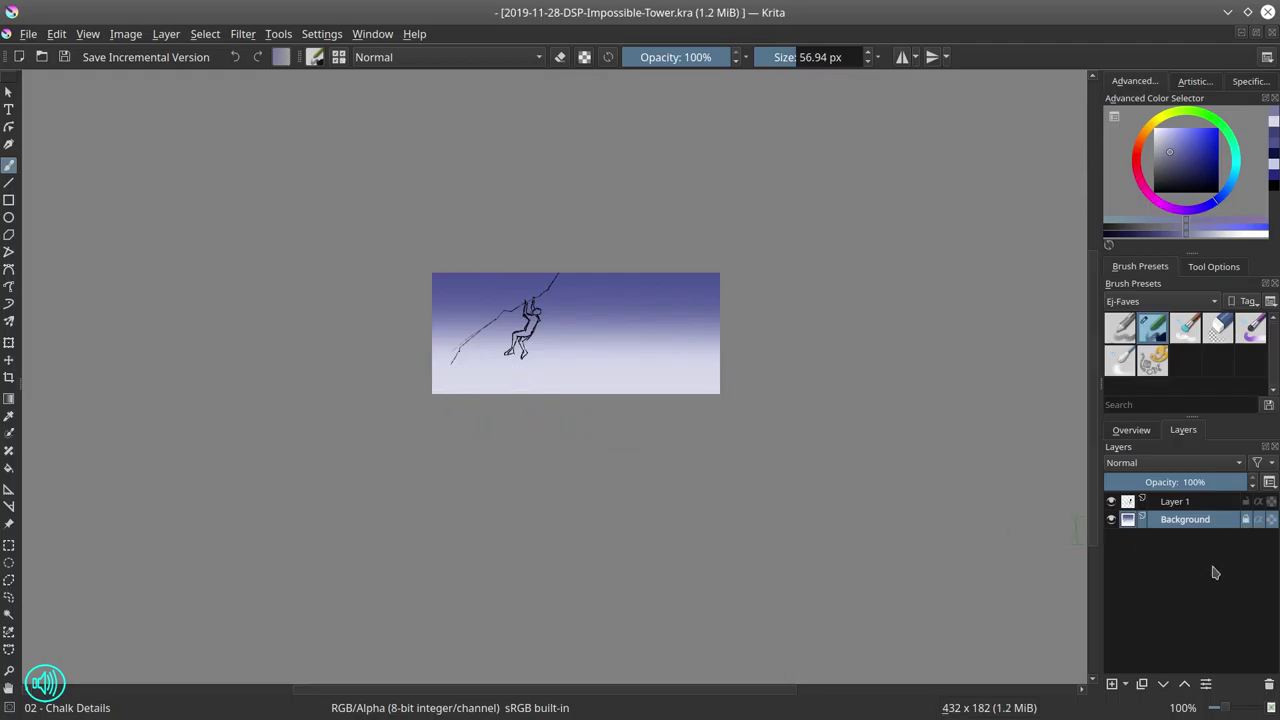
click(1112, 685)
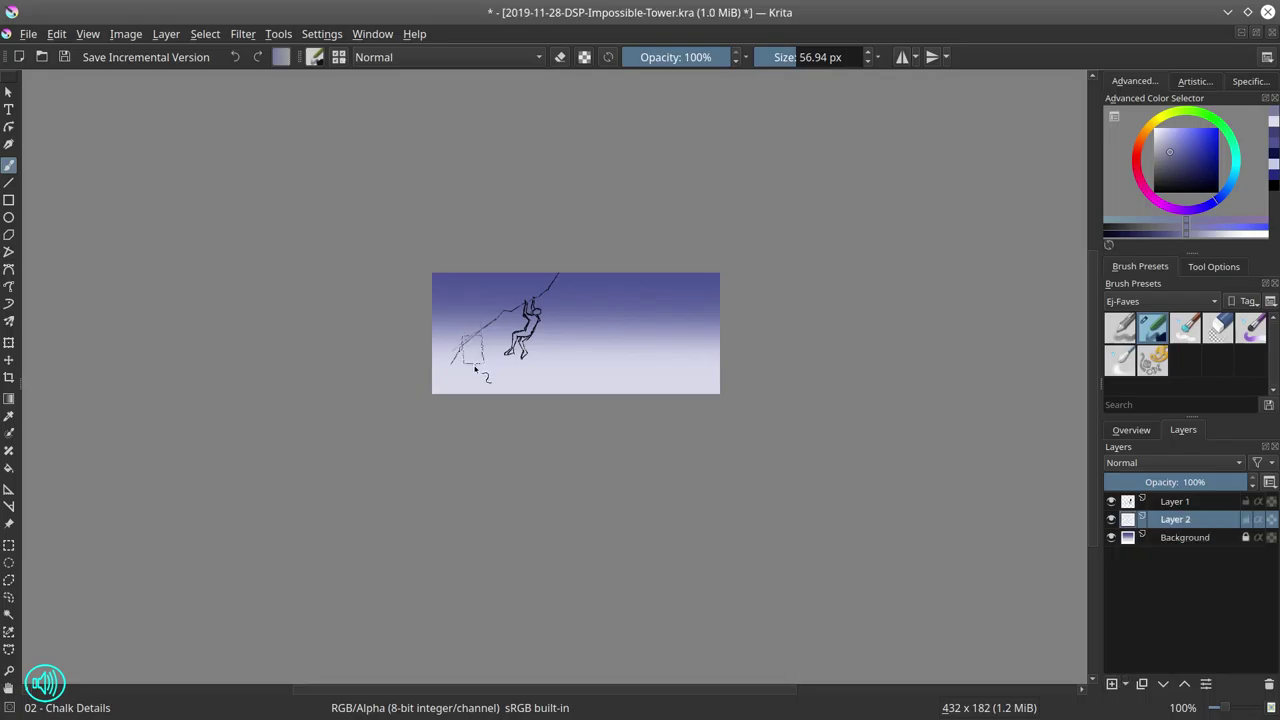
Paint a pale lavender chalk ledge across the bottom on Layer 2, then select Background
mouse_move(438, 385)
mouse_down()
mouse_move(629, 378)
mouse_move(627, 399)
mouse_move(614, 381)
mouse_move(587, 388)
mouse_move(666, 372)
mouse_up()
key(bracketleft)
key(bracketleft)
key(bracketleft)
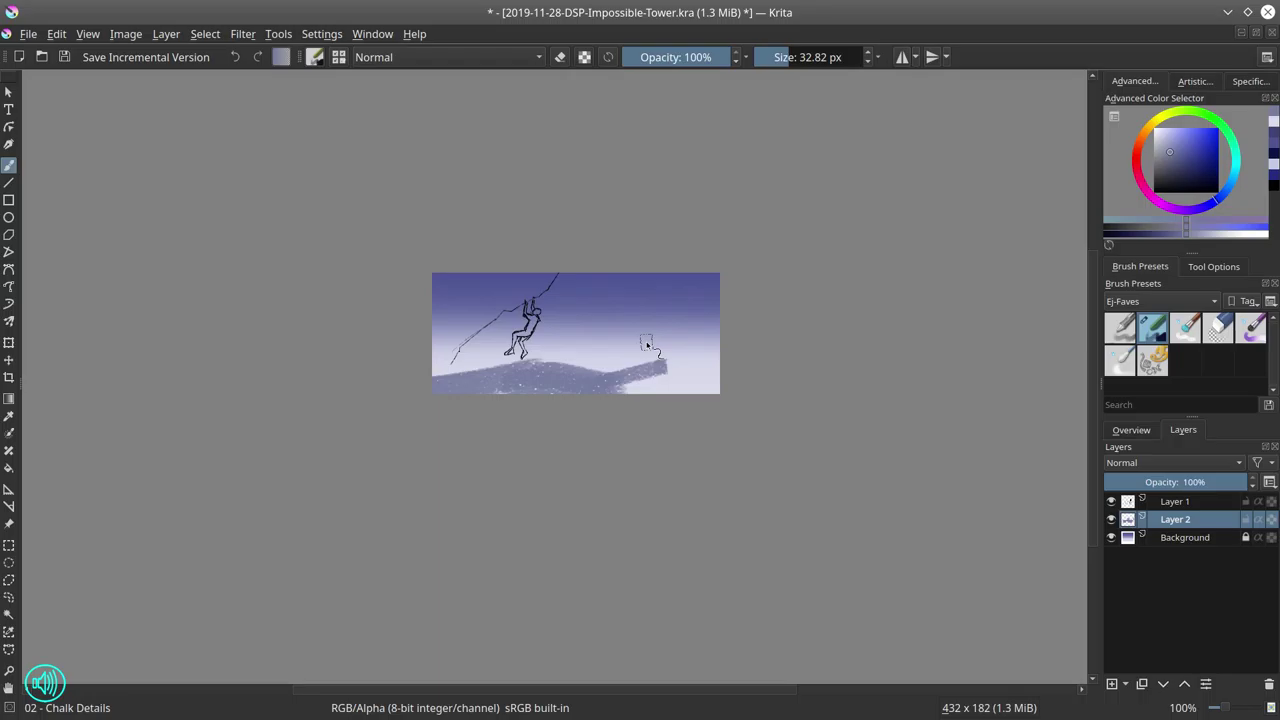
click(1222, 543)
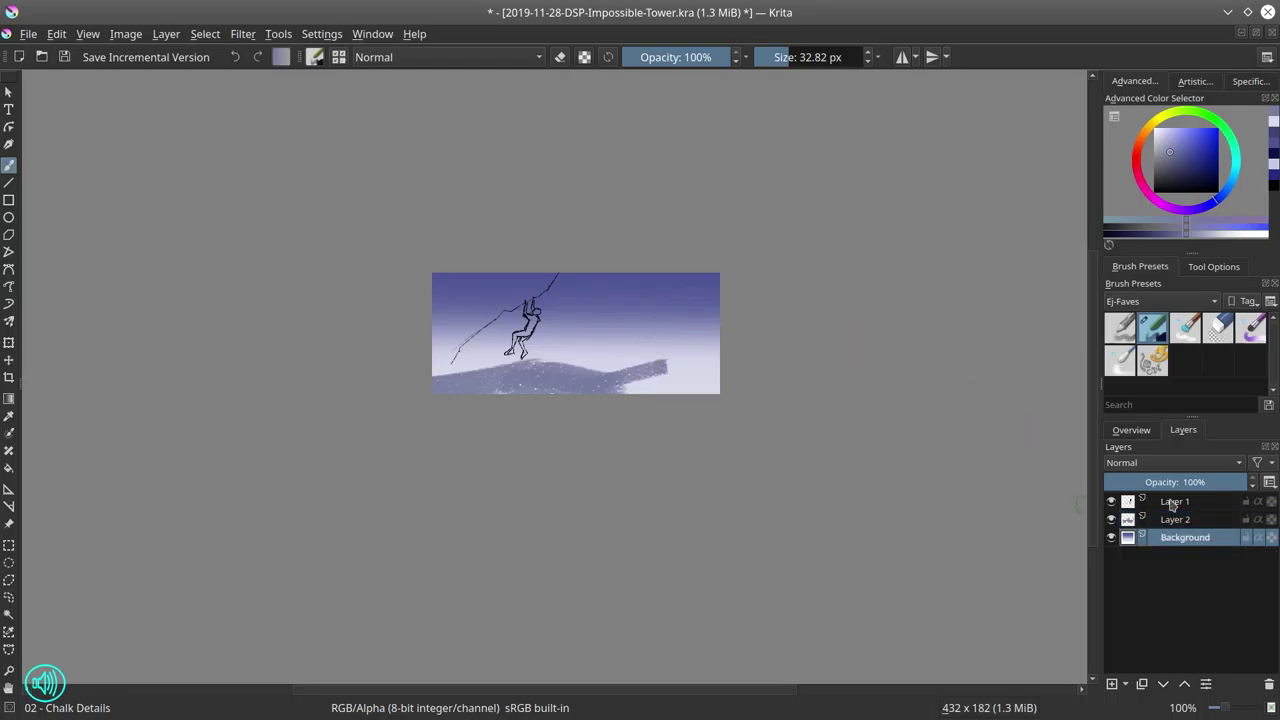
Apply an HSV Adjustment of Hue −21 and Saturation 43 to the background sky
click(248, 35)
mouse_move(292, 80)
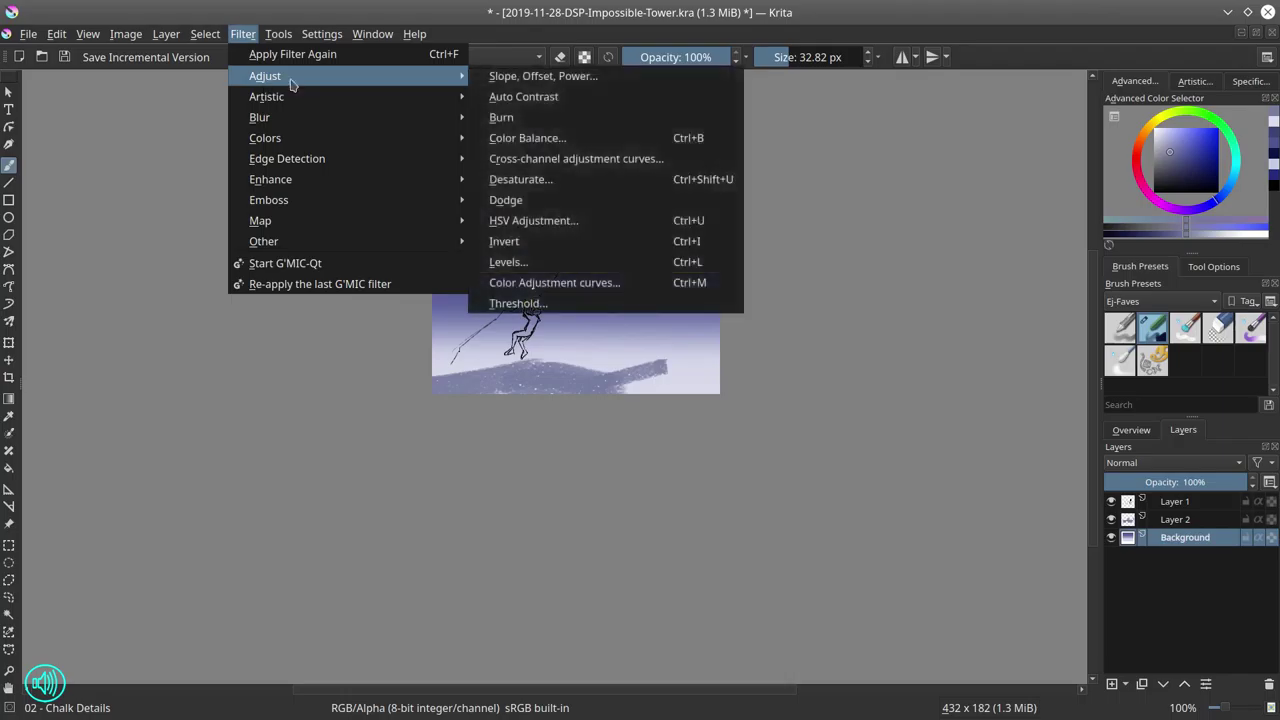
click(584, 222)
drag(330, 270, 370, 295)
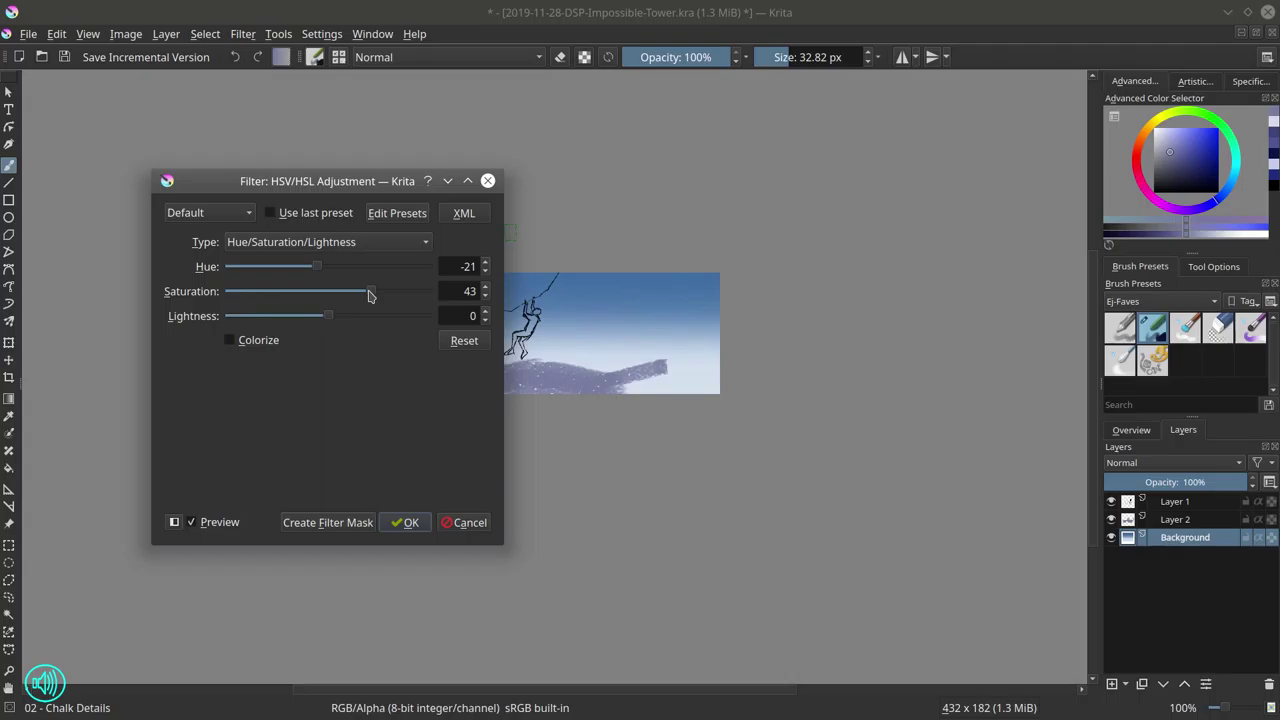
click(403, 522)
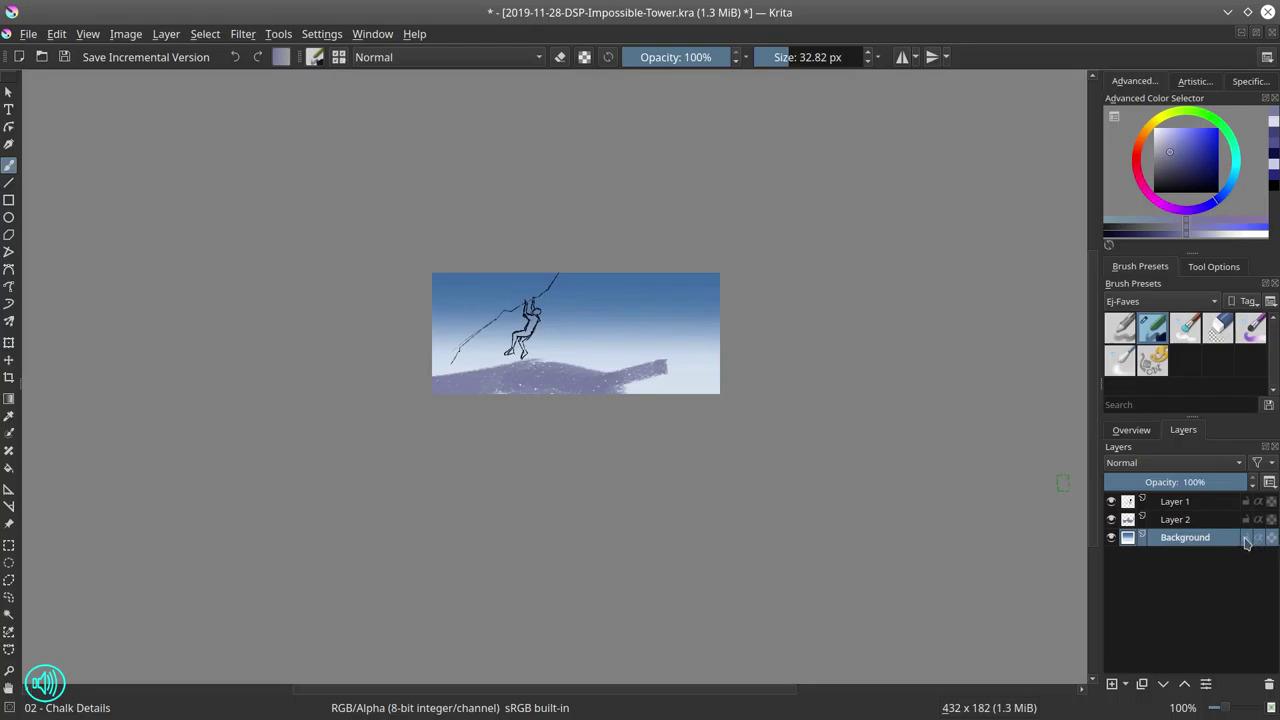
Erase the top of Layer 2's ground with 04 - Eraser Circle, then load Chalk Details with lighter blue
click(1218, 327)
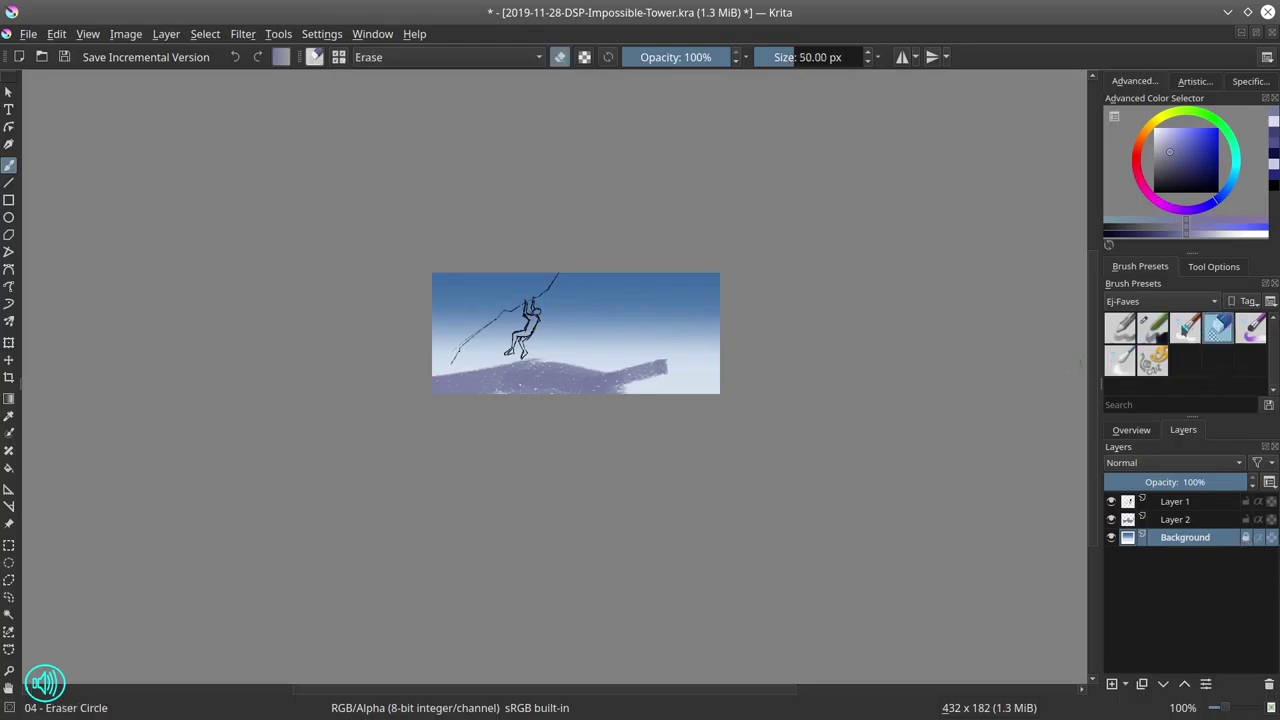
click(1196, 519)
mouse_move(474, 365)
mouse_down()
mouse_move(580, 352)
mouse_move(570, 361)
mouse_move(583, 367)
mouse_move(678, 345)
mouse_up()
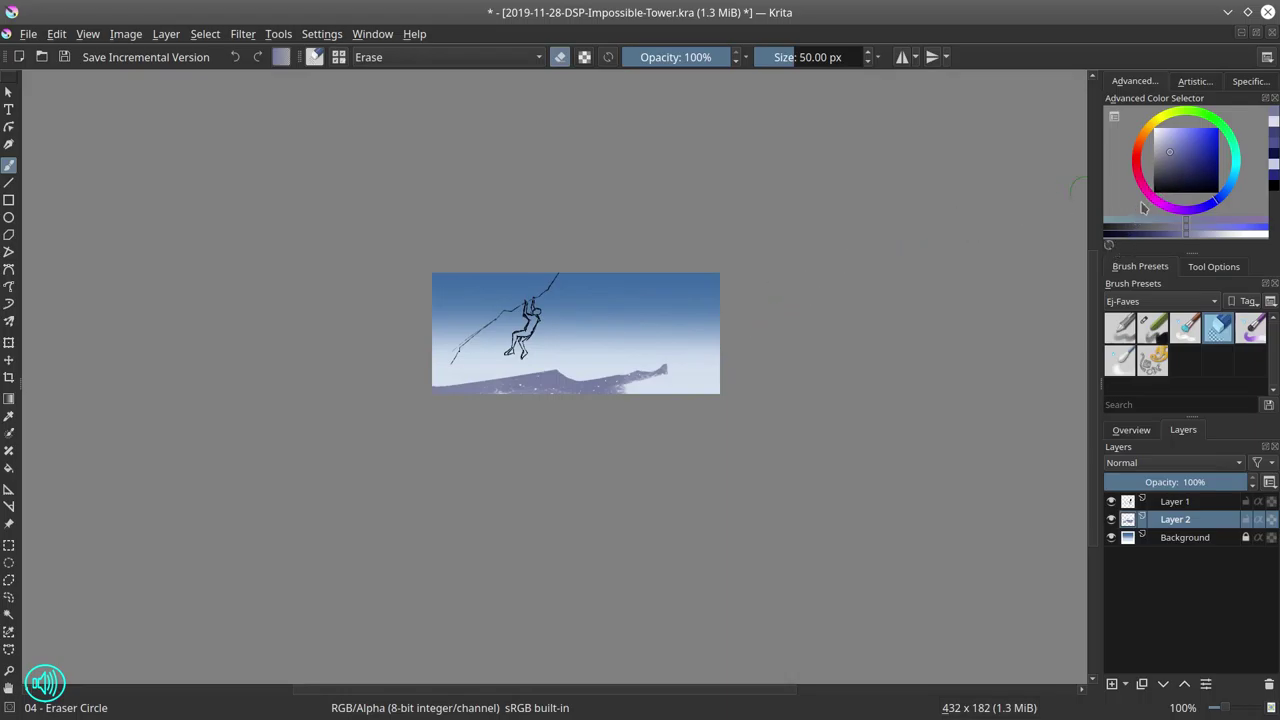
click(1172, 158)
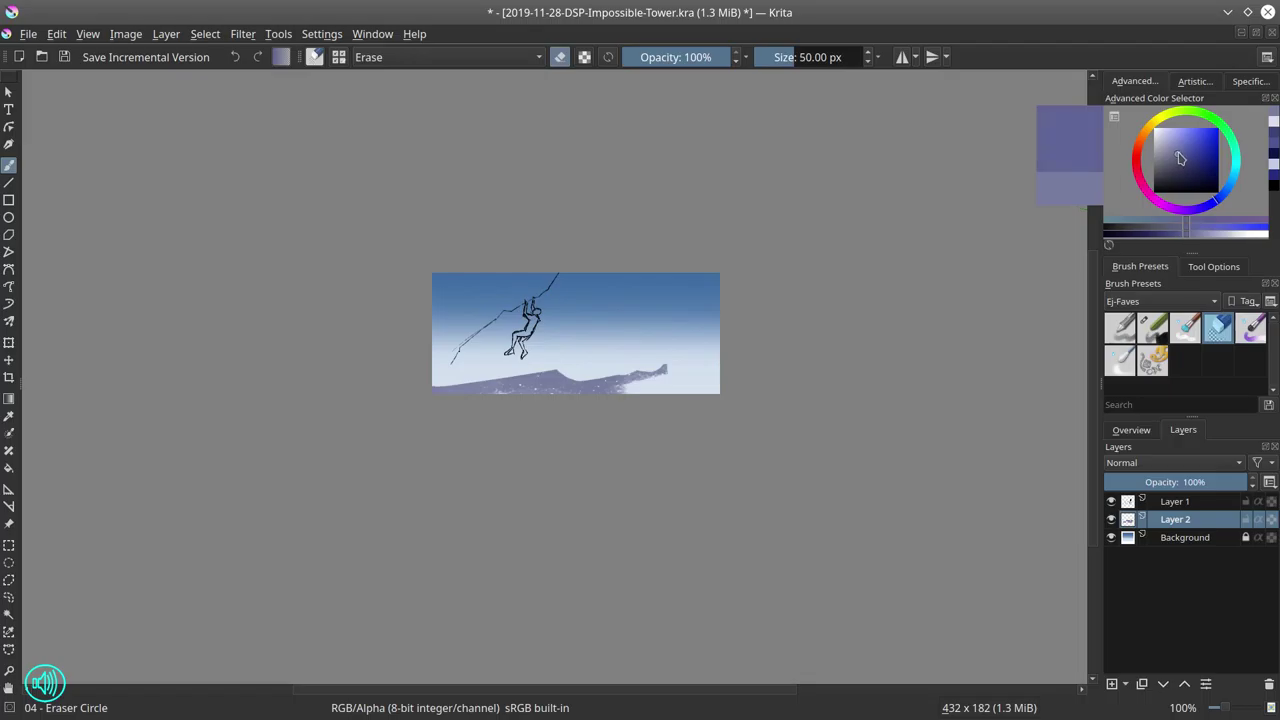
drag(1239, 199, 1185, 162)
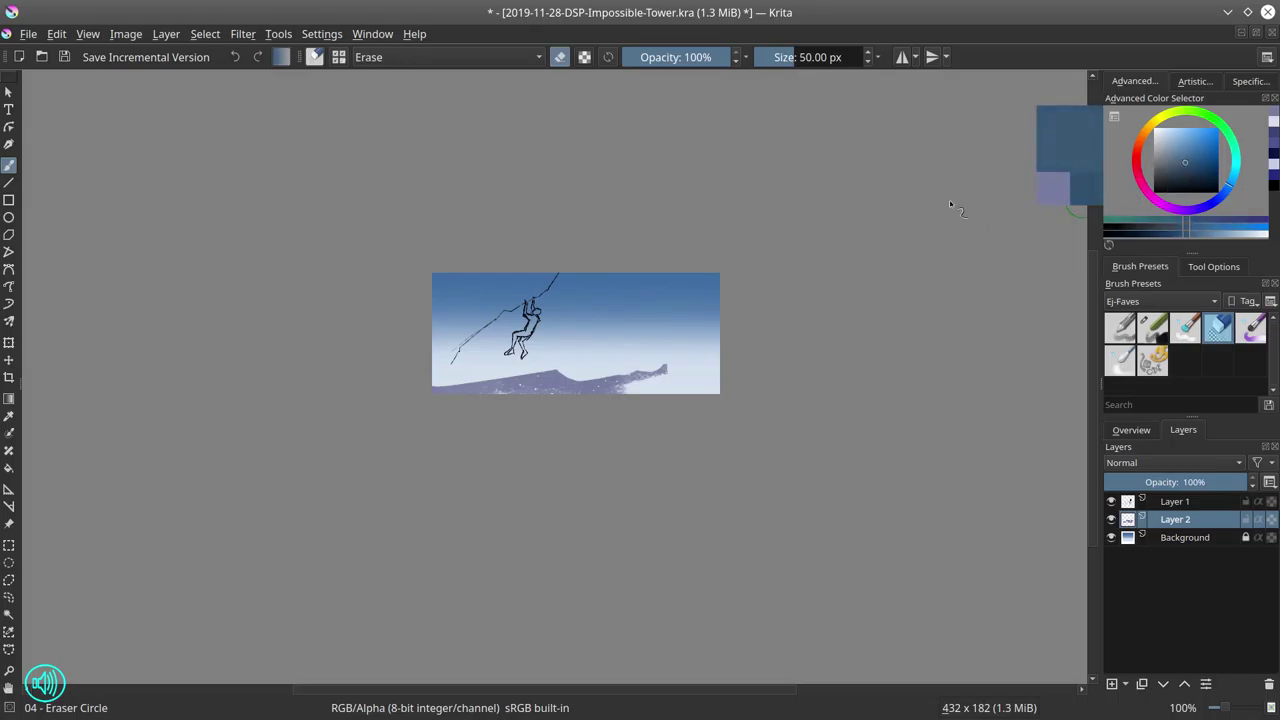
click(1152, 328)
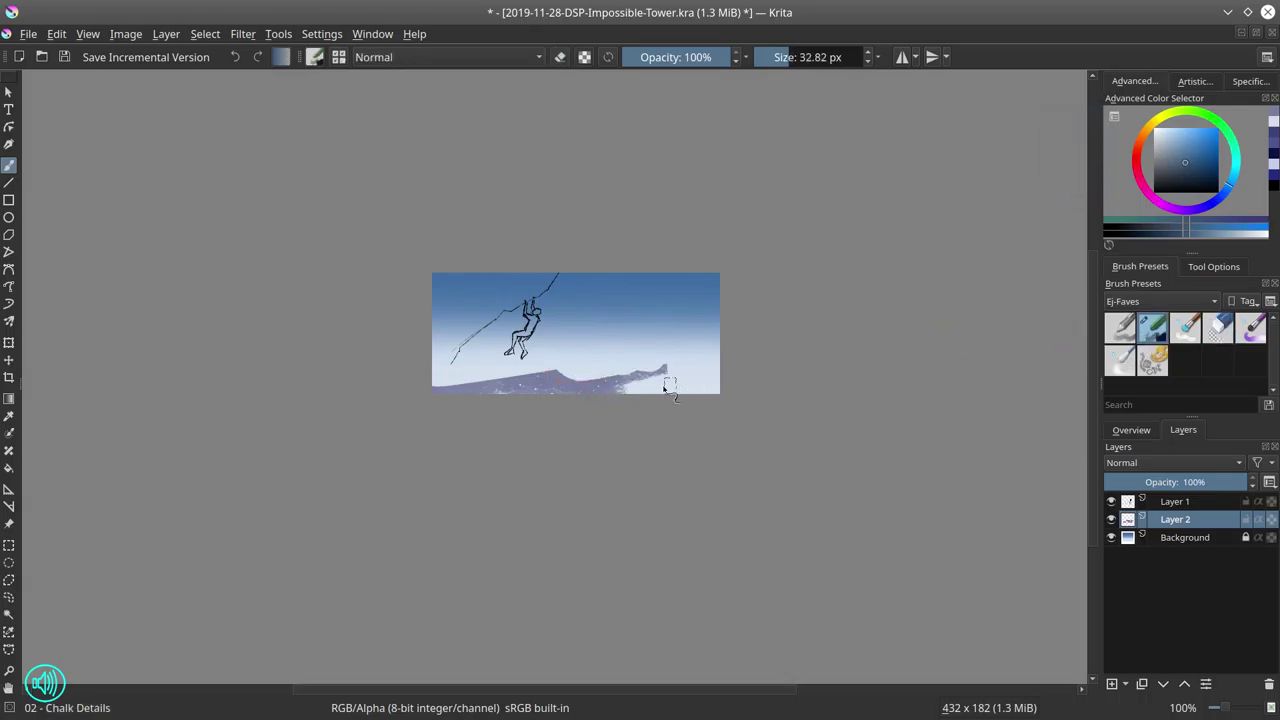
Paint blue chalk mountain patches along the lower right in darker and lighter blues
mouse_move(652, 372)
mouse_down()
mouse_move(680, 392)
mouse_move(660, 375)
mouse_move(665, 359)
mouse_move(666, 386)
mouse_move(628, 400)
mouse_up()
click(1177, 157)
click(1198, 155)
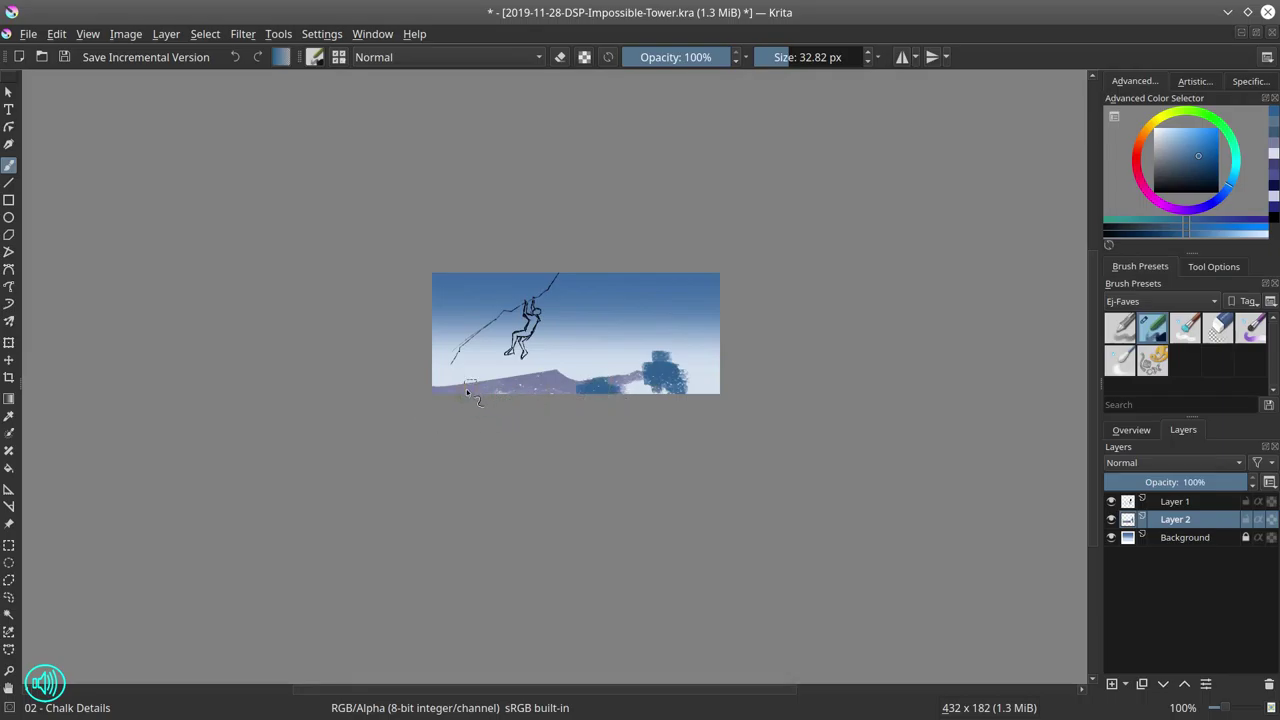
drag(518, 391, 541, 384)
click(1192, 141)
mouse_move(690, 364)
mouse_down()
mouse_move(676, 372)
mouse_move(705, 385)
mouse_move(643, 393)
mouse_up()
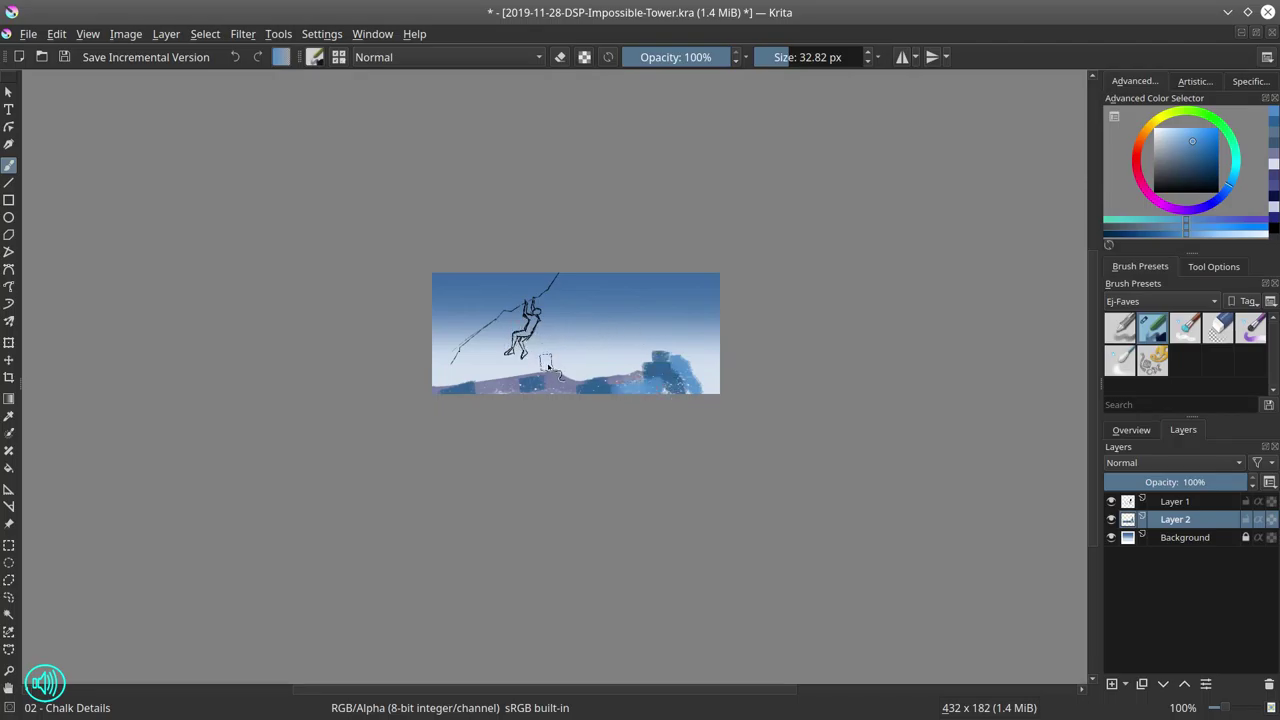
Add small pale blue flecks on the mountains with a 6 px brush, then return to 15 px
click(1165, 139)
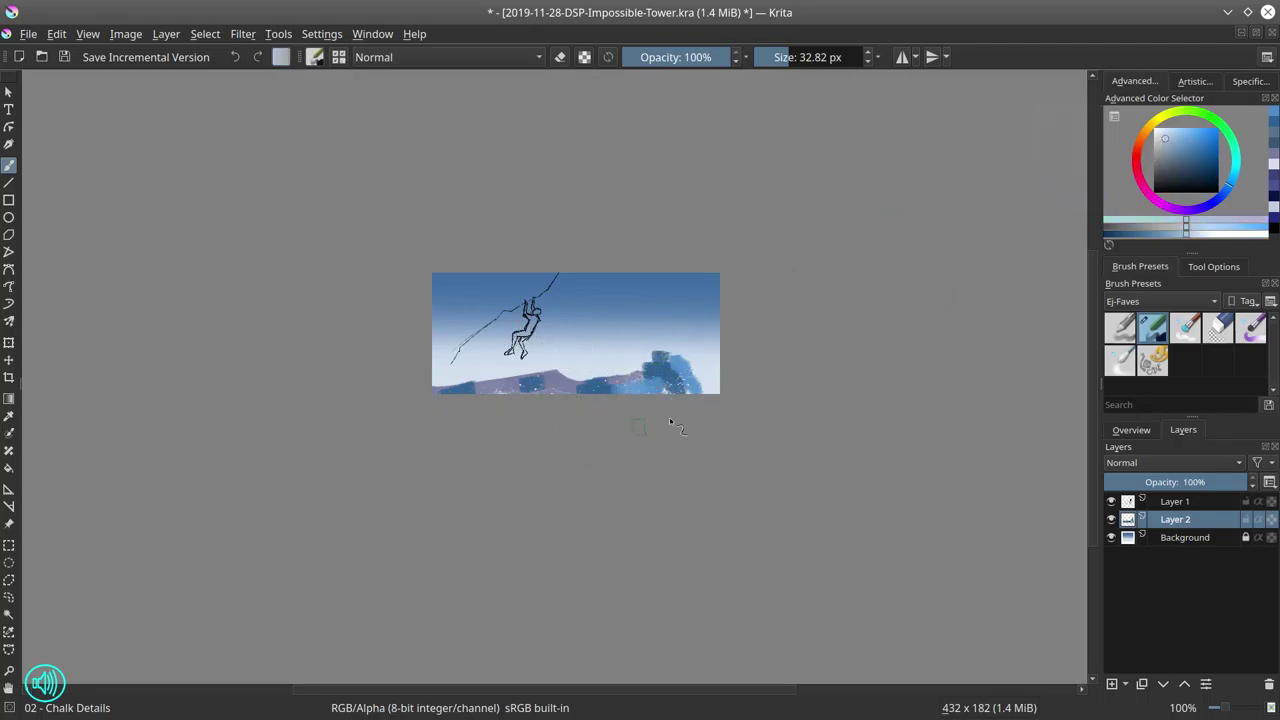
drag(786, 92, 710, 165)
click(571, 379)
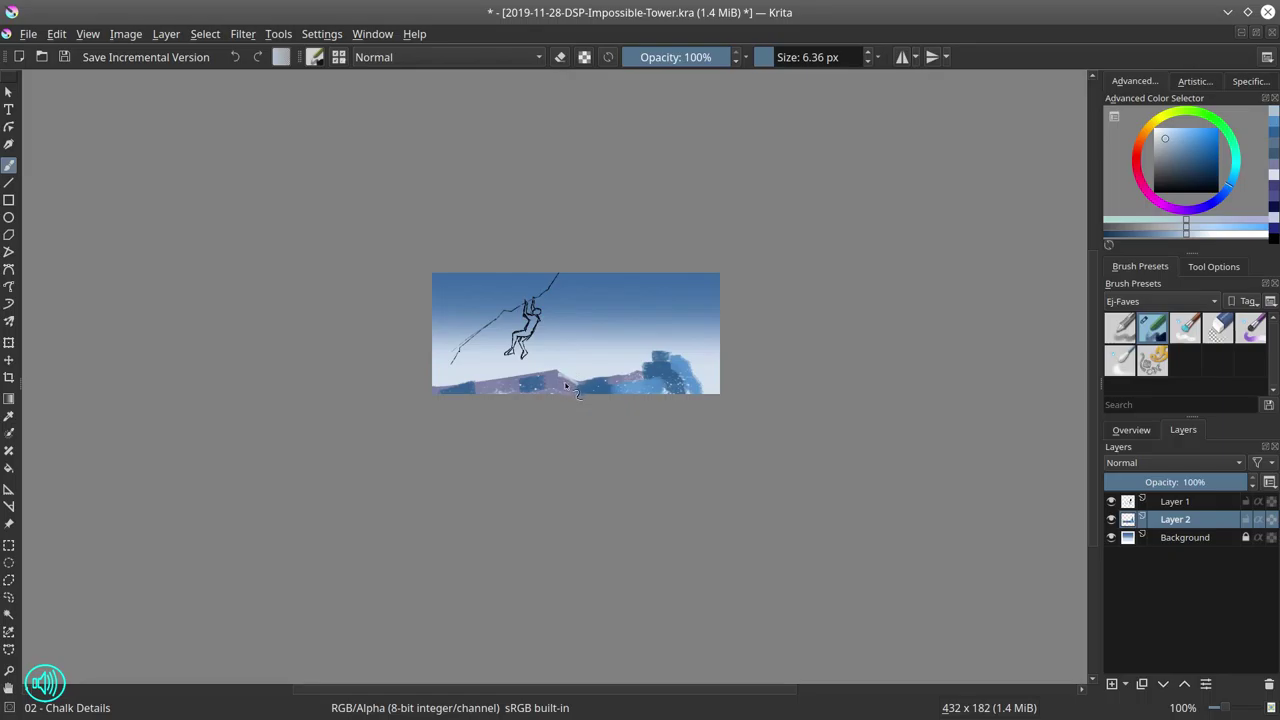
click(1169, 146)
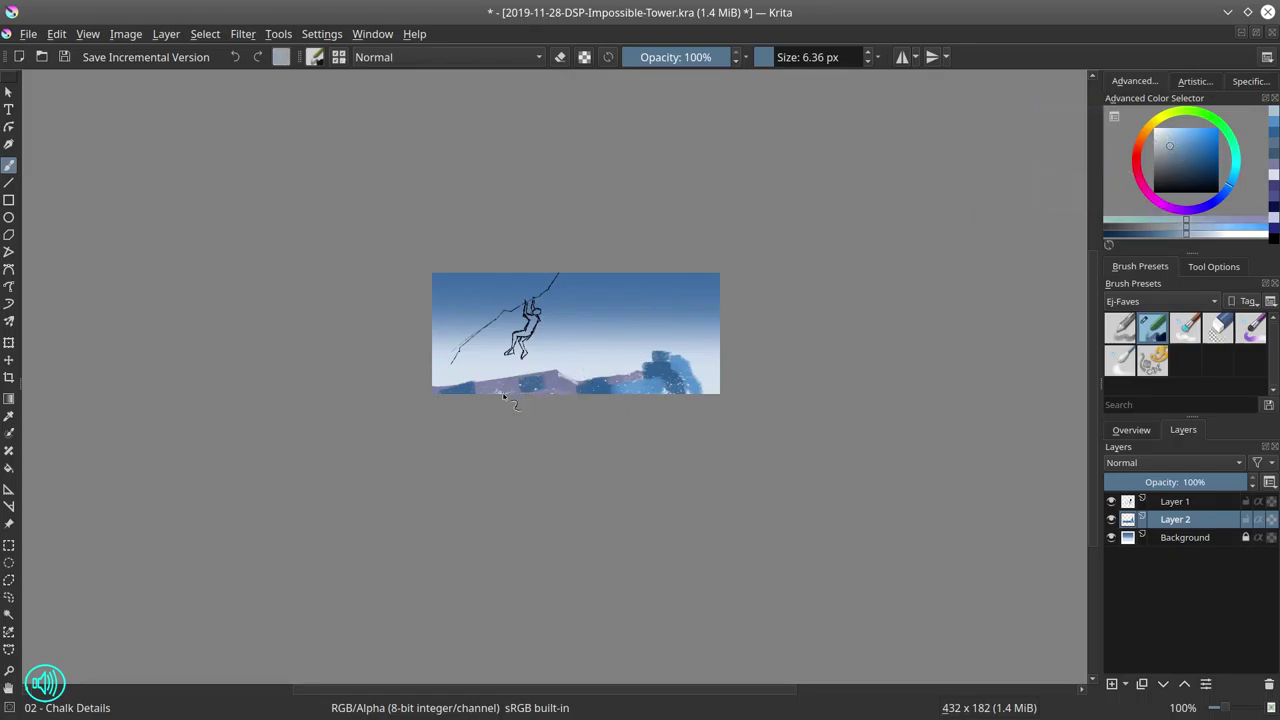
drag(507, 393, 516, 388)
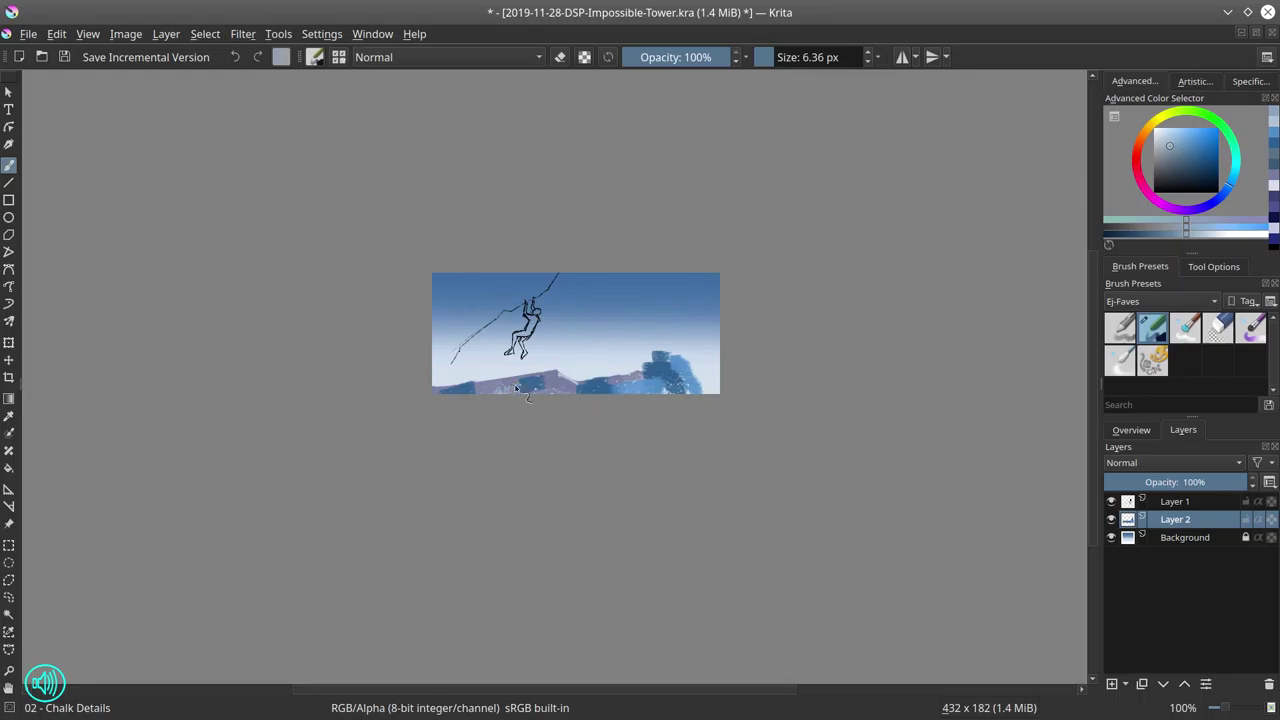
click(780, 57)
click(1193, 168)
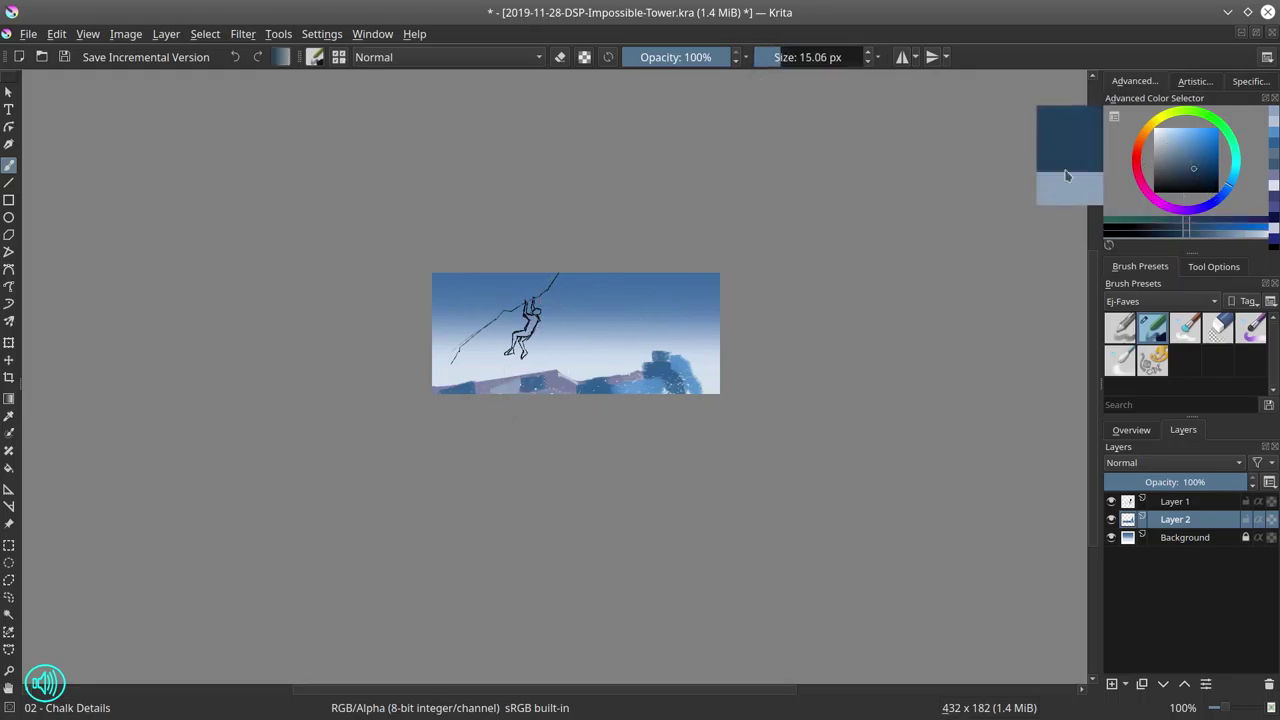
Darken the left and right parts of the mountain ridge with darker blue chalk
mouse_move(522, 396)
mouse_down()
mouse_move(552, 386)
mouse_move(517, 370)
mouse_move(535, 390)
mouse_move(546, 383)
mouse_up()
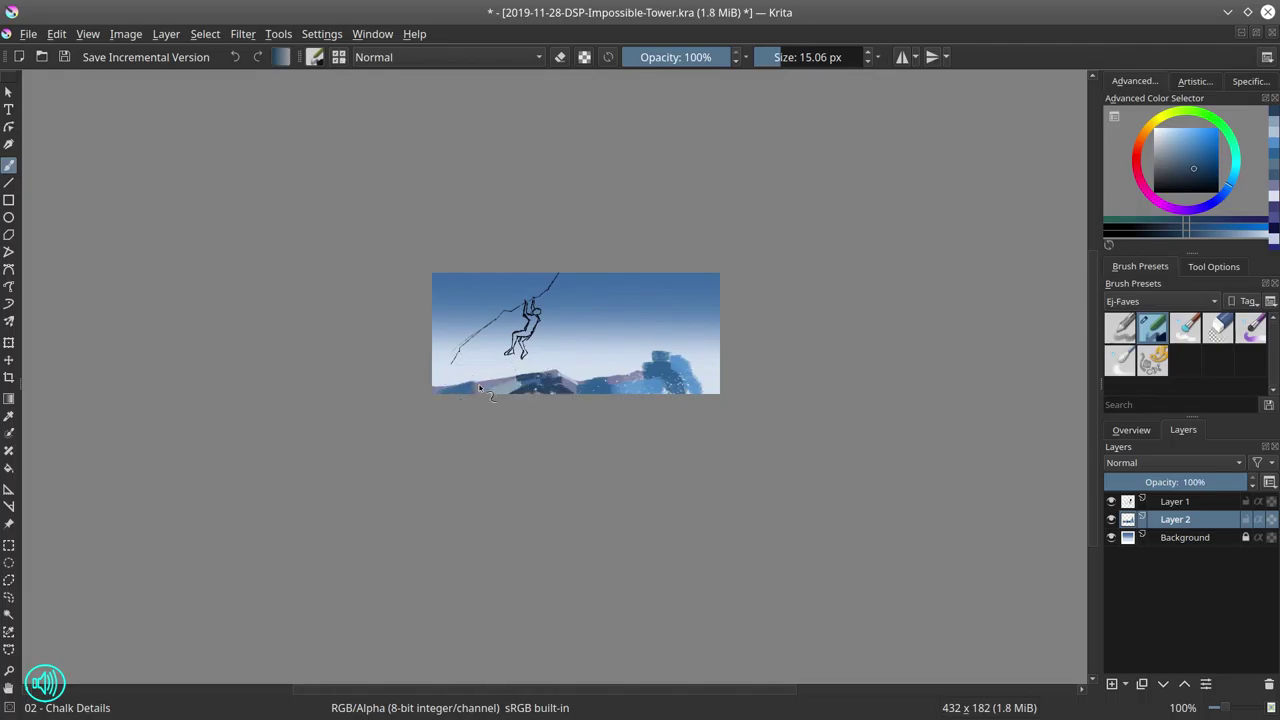
drag(498, 390, 440, 368)
mouse_move(669, 366)
mouse_down()
mouse_move(652, 360)
mouse_move(694, 390)
mouse_move(689, 378)
mouse_up()
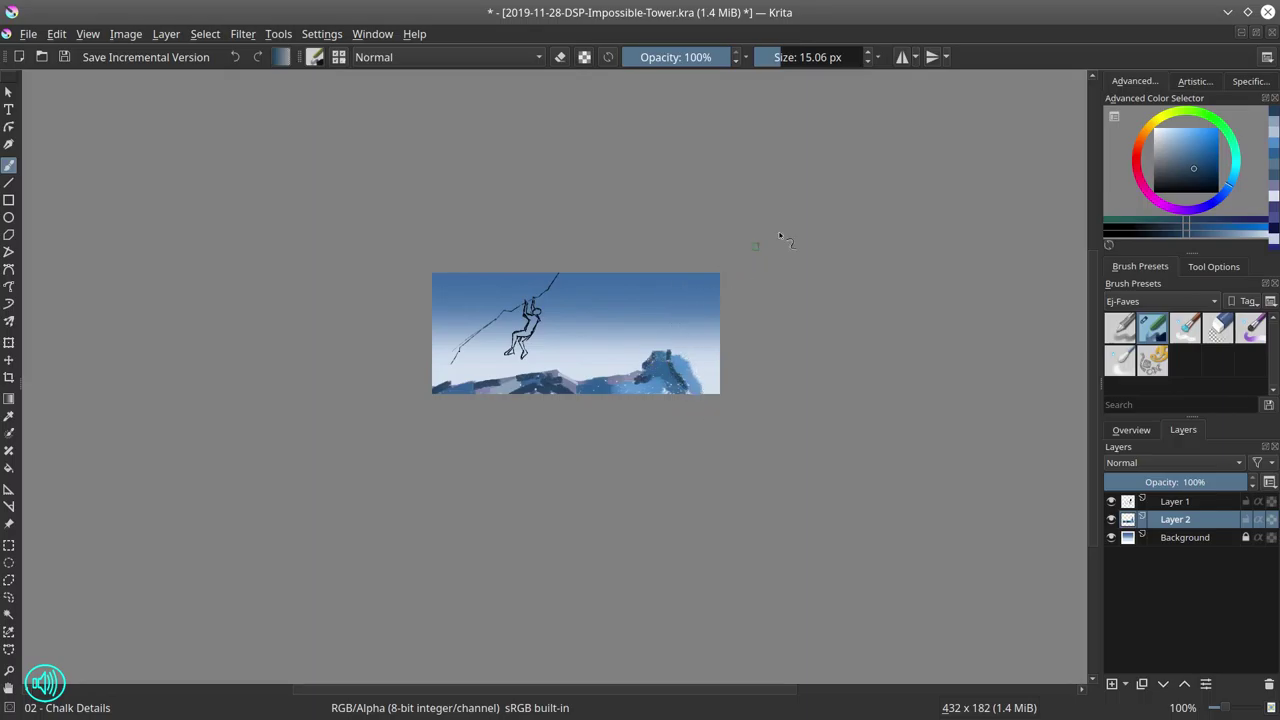
Paint light tan highlights on the right peak and across the lower mountains
click(1146, 136)
click(1173, 152)
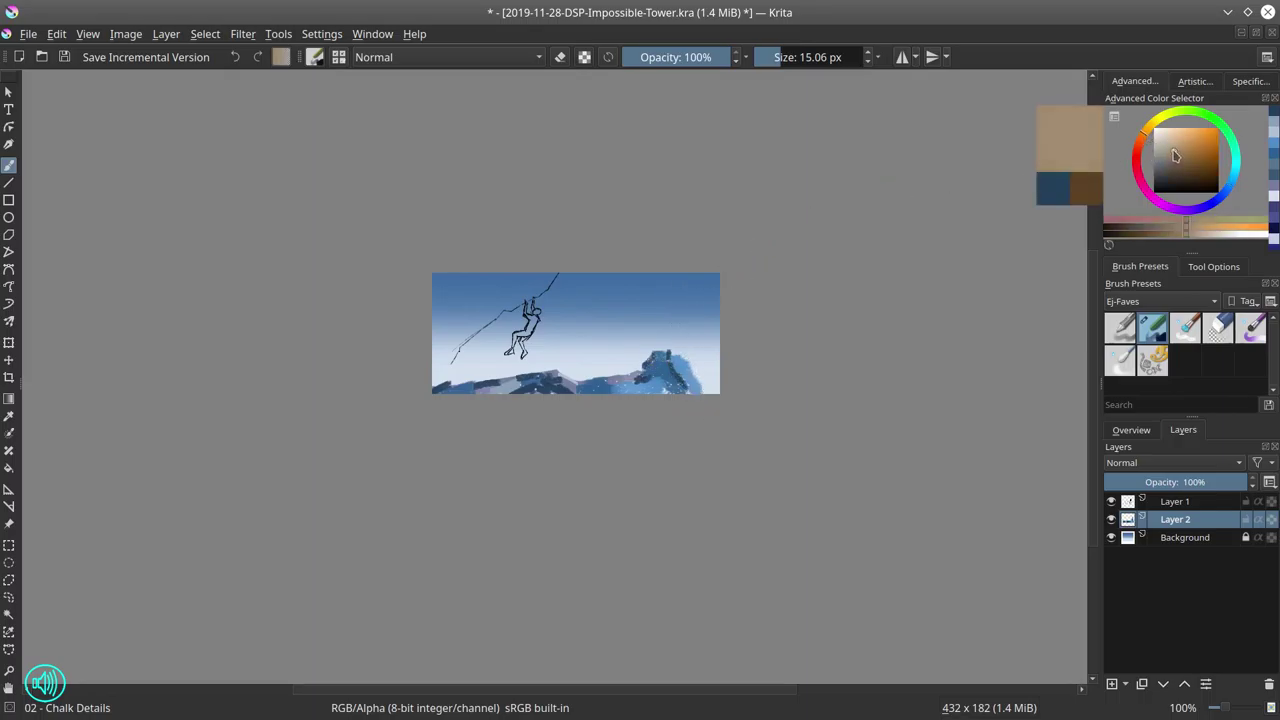
click(1164, 146)
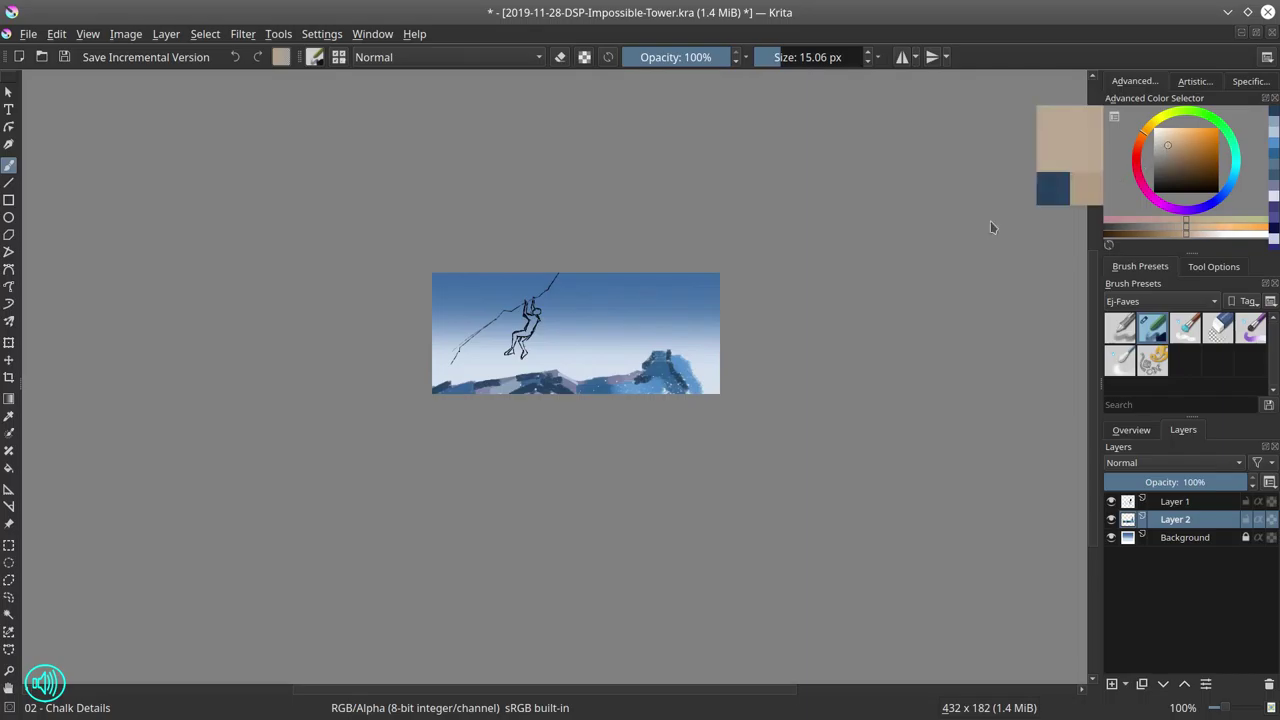
drag(692, 370, 708, 388)
drag(542, 375, 602, 391)
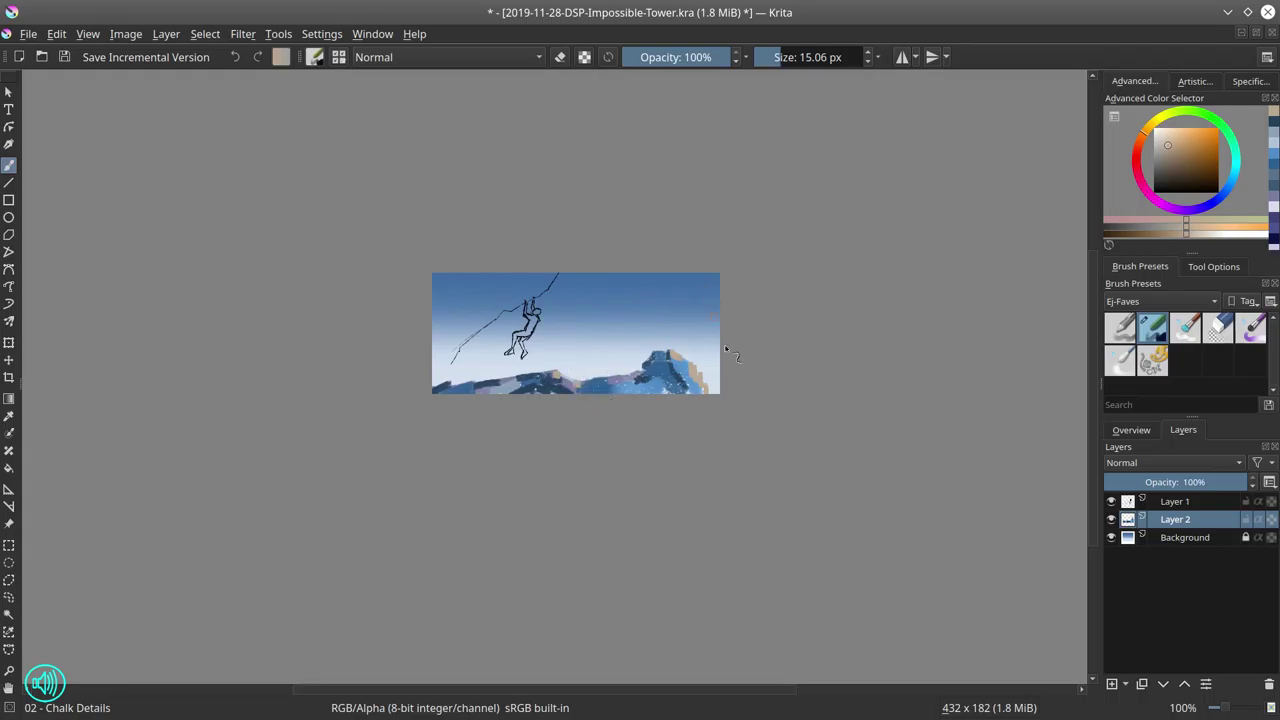
drag(689, 376, 675, 376)
Sample blues from the mountains, then add Layer 3 below Layer 2
ctrl+click(670, 373)
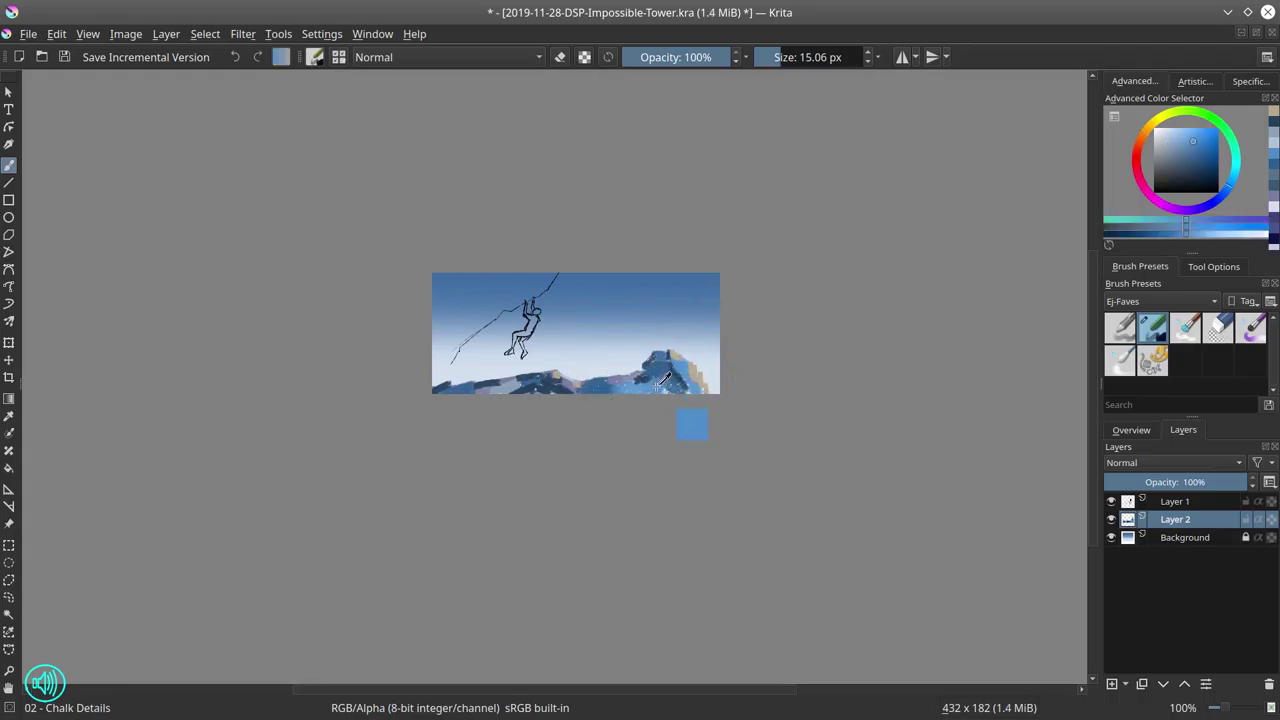
ctrl+click(687, 372)
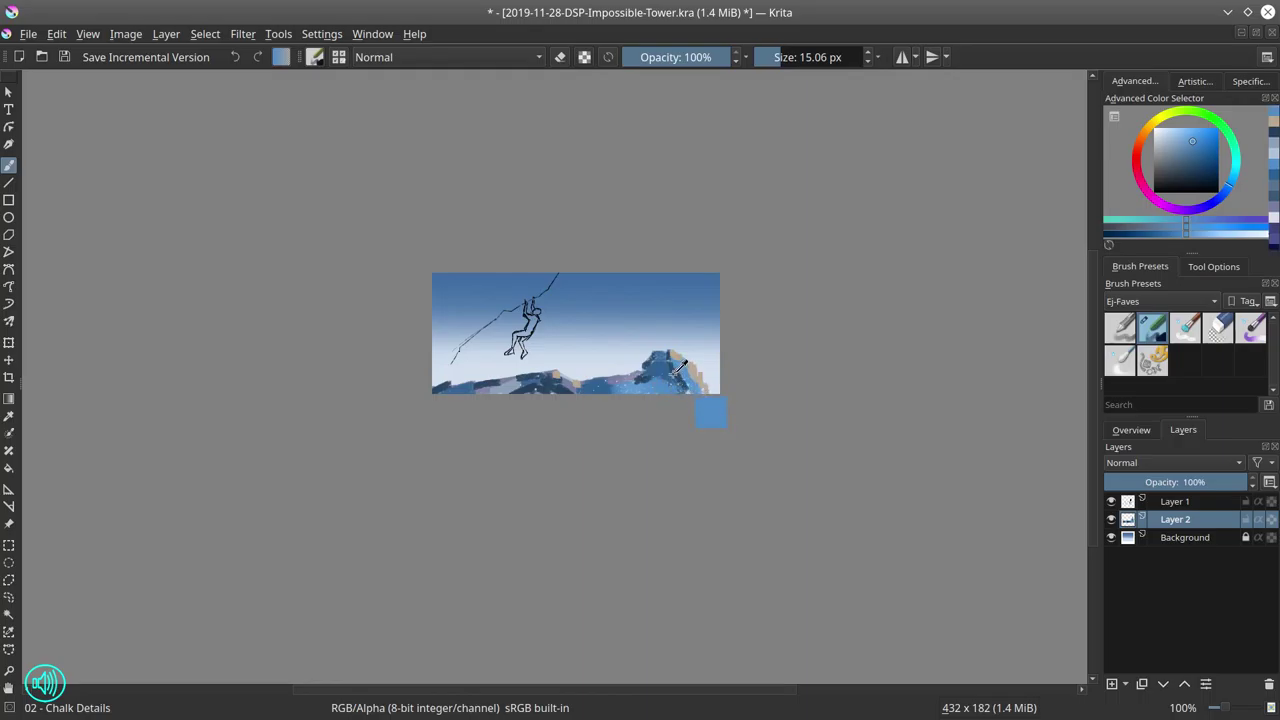
ctrl+click(690, 362)
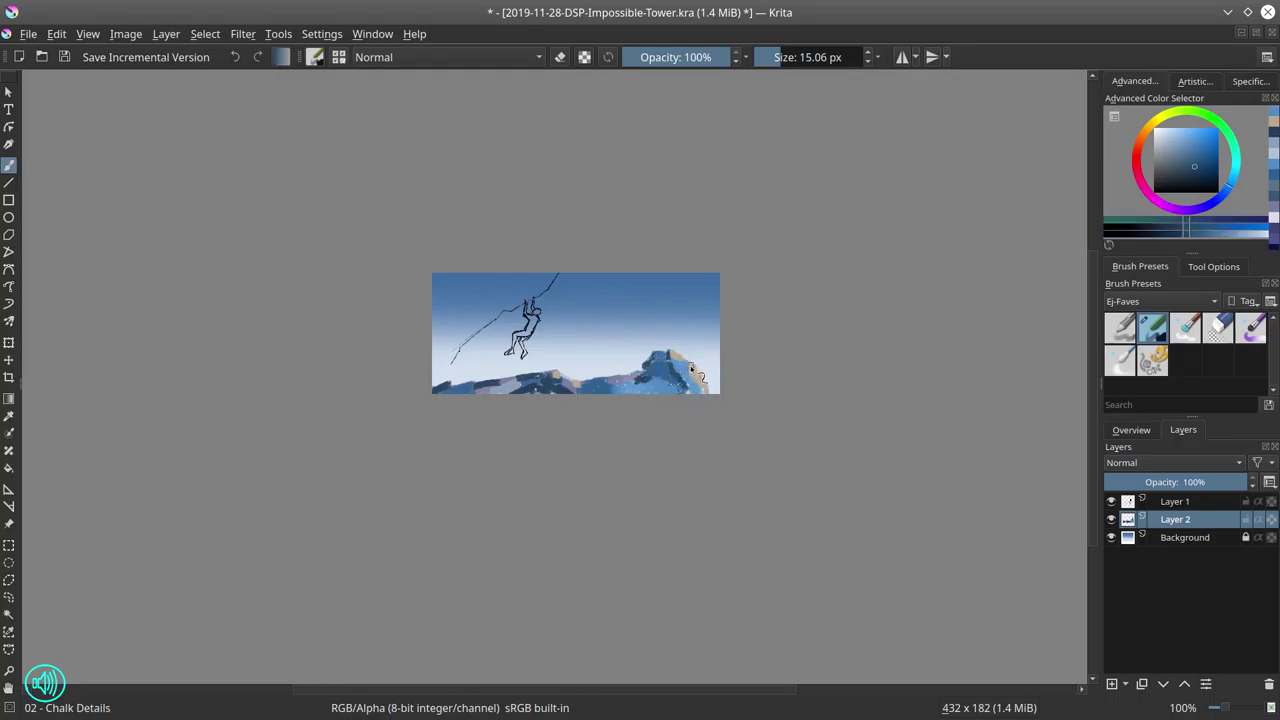
click(1111, 684)
click(1163, 684)
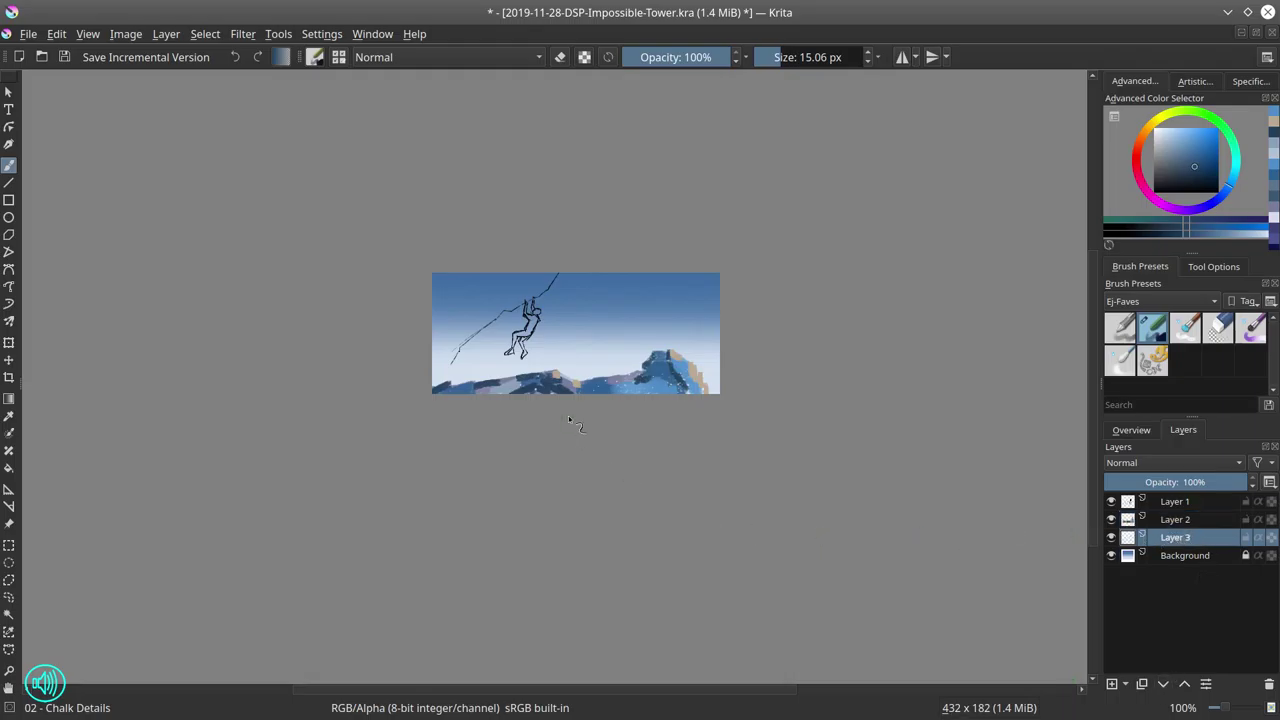
Sample a blue and paint over the peak's right edge and tan highlights on Layer 3
ctrl+click(606, 390)
drag(714, 397, 712, 372)
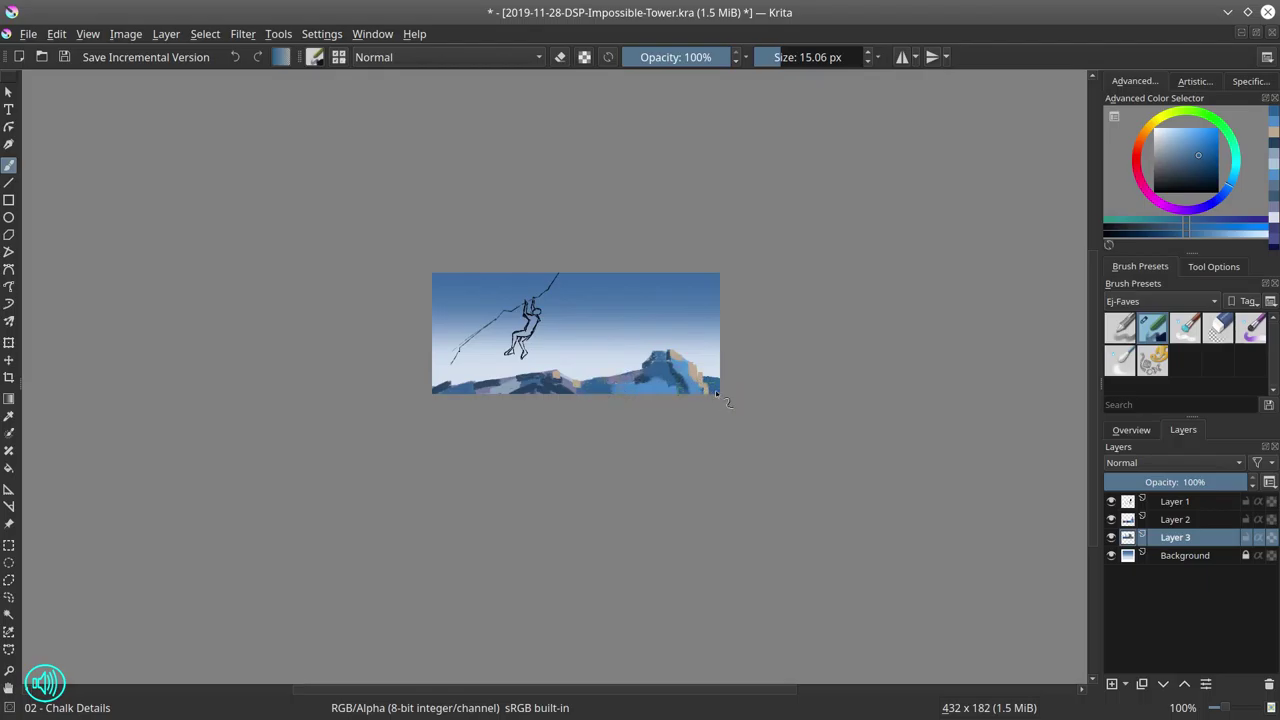
mouse_move(670, 375)
mouse_down()
mouse_move(656, 360)
mouse_move(686, 376)
mouse_up()
Merge Layer 2 down into Layer 3 and mirror the layer horizontally
right_click(1189, 521)
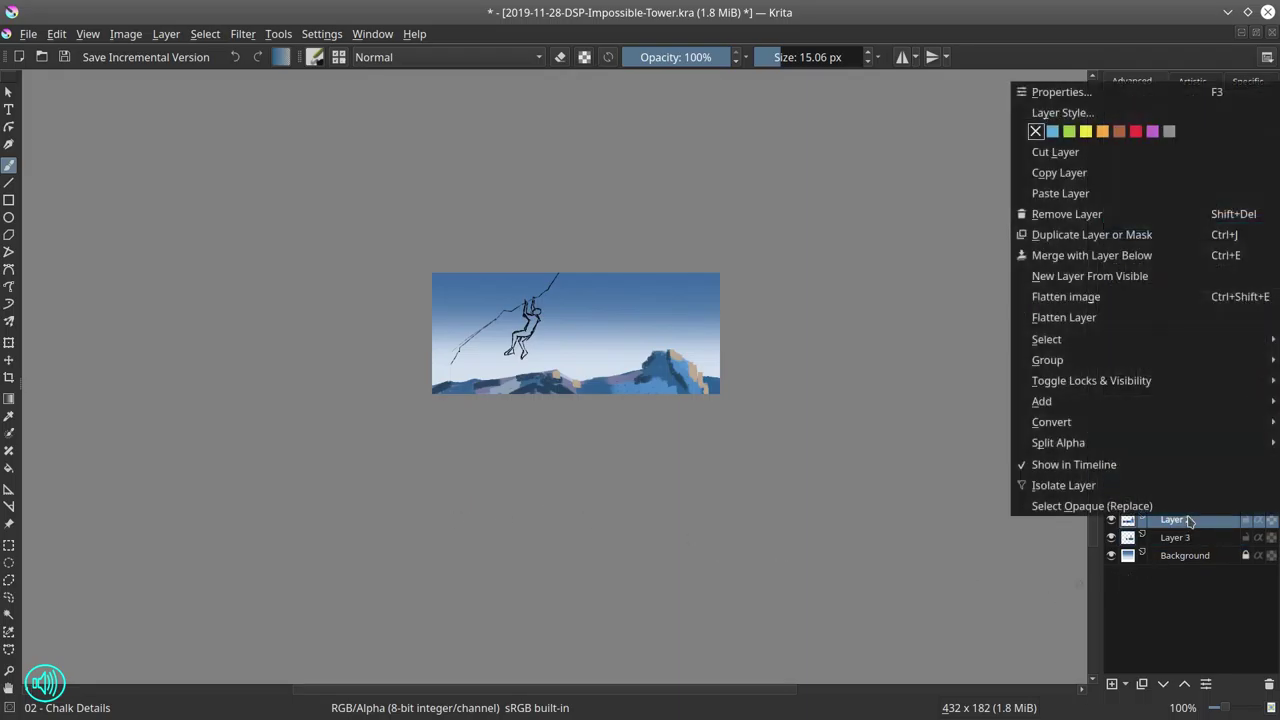
click(1130, 260)
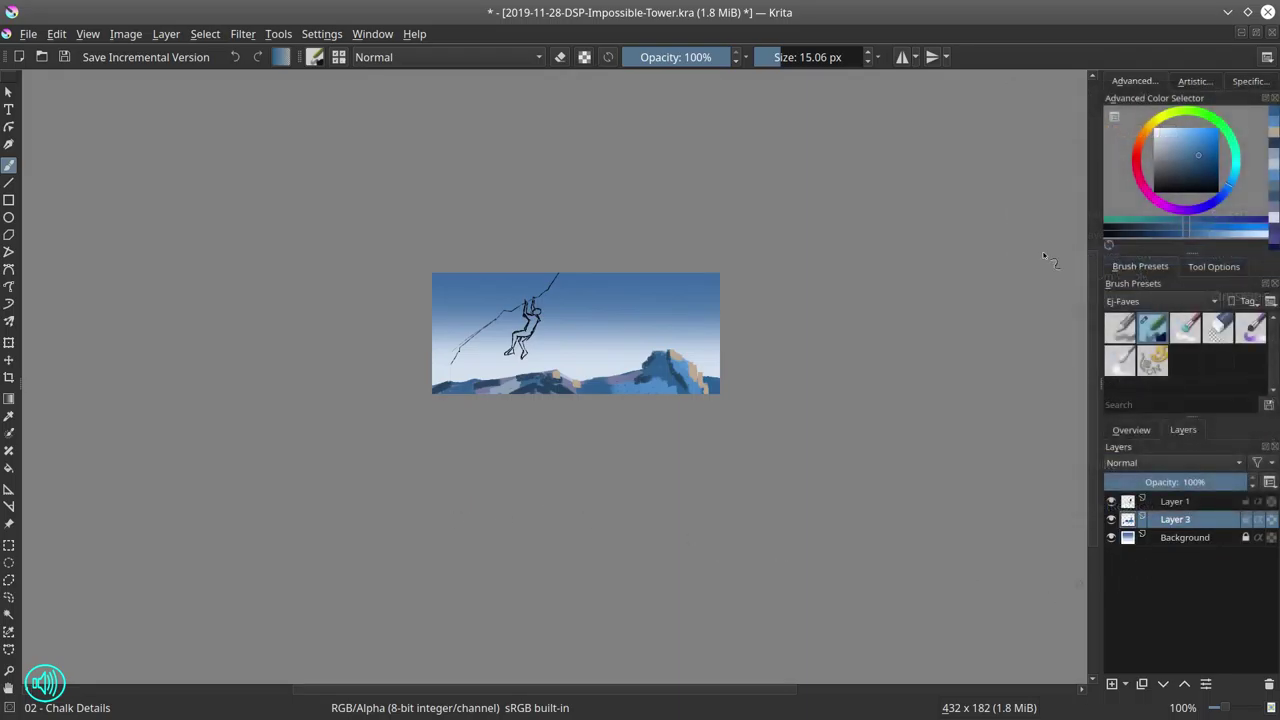
click(166, 34)
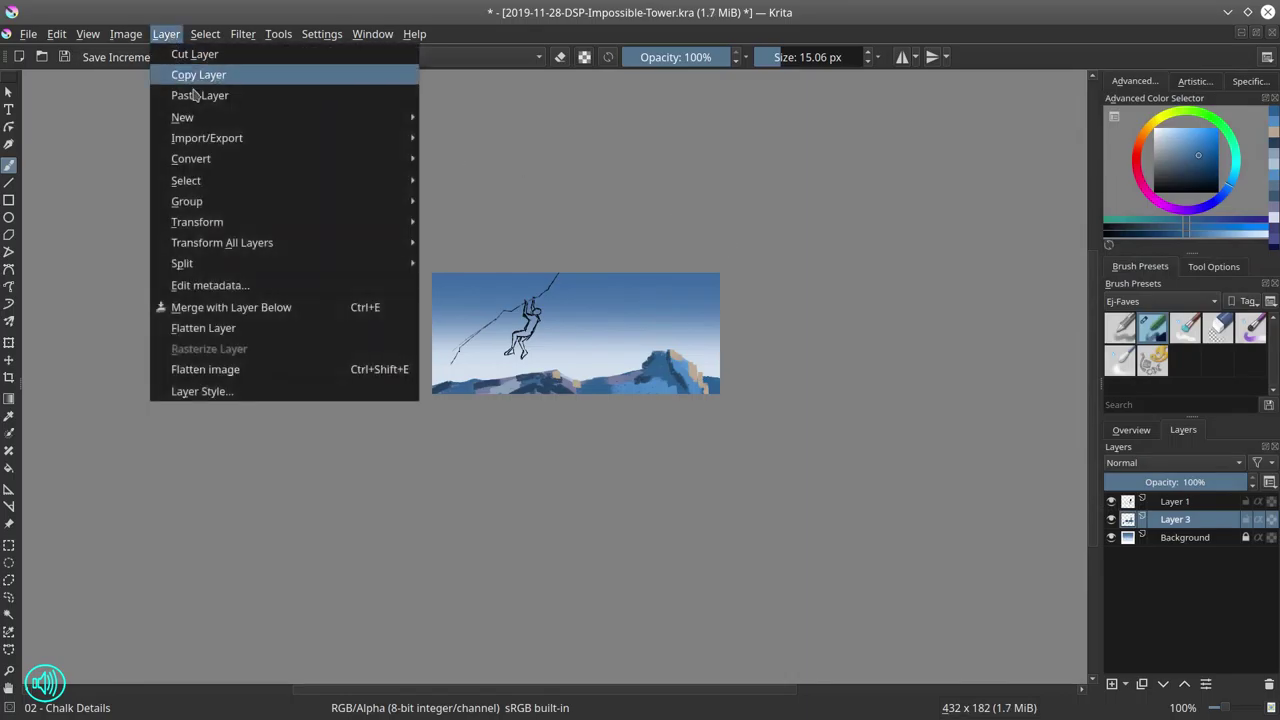
mouse_move(260, 222)
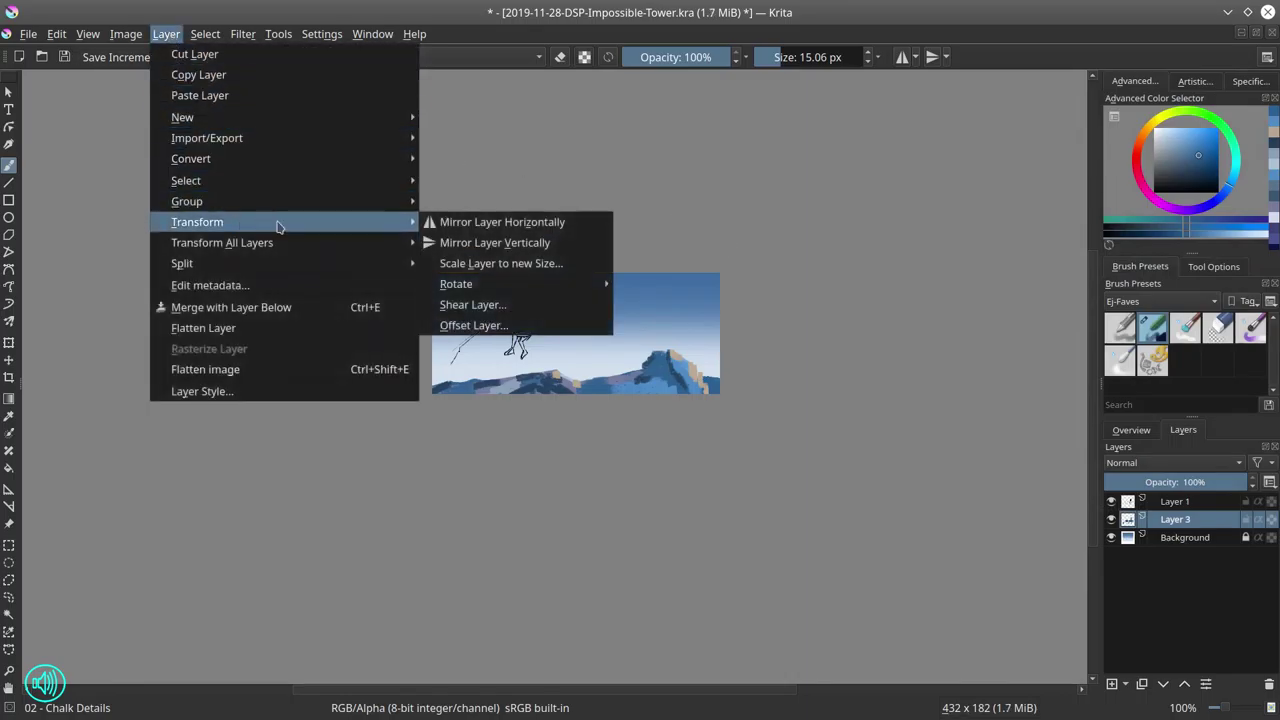
click(558, 224)
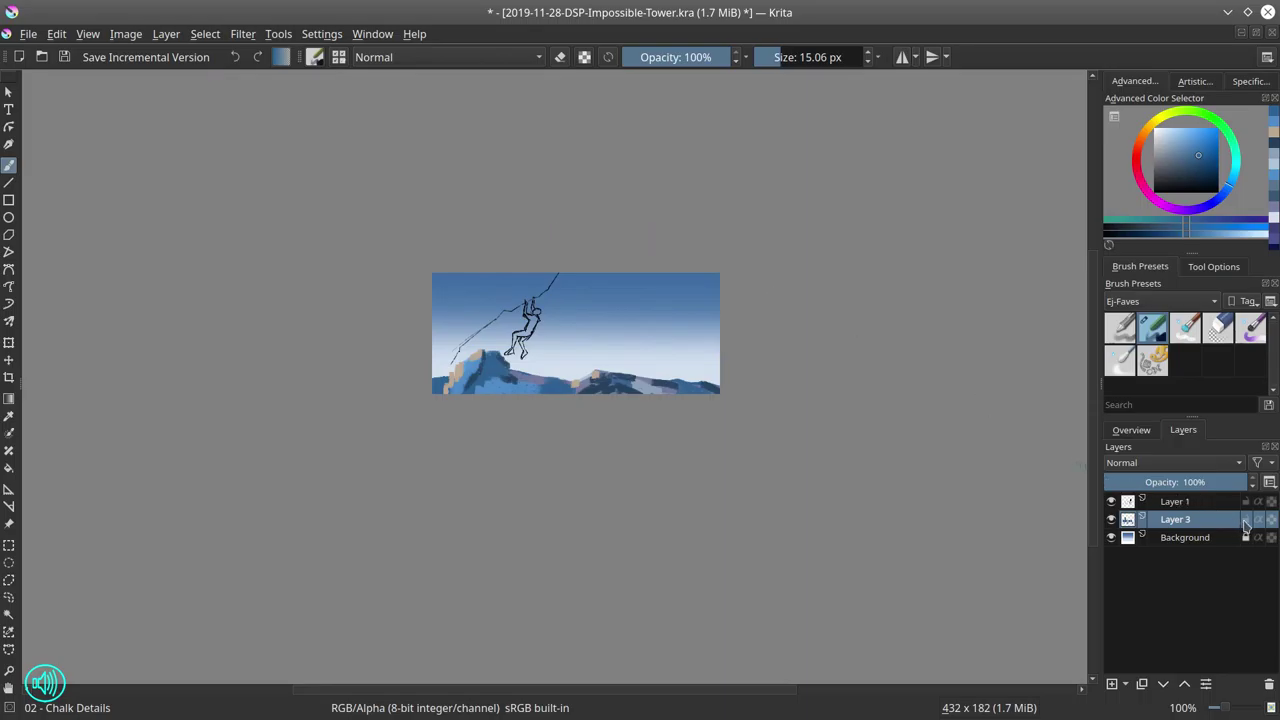
On new Layer 4, paint a dark navy cliff along the left edge with a 44 px brush
click(1111, 684)
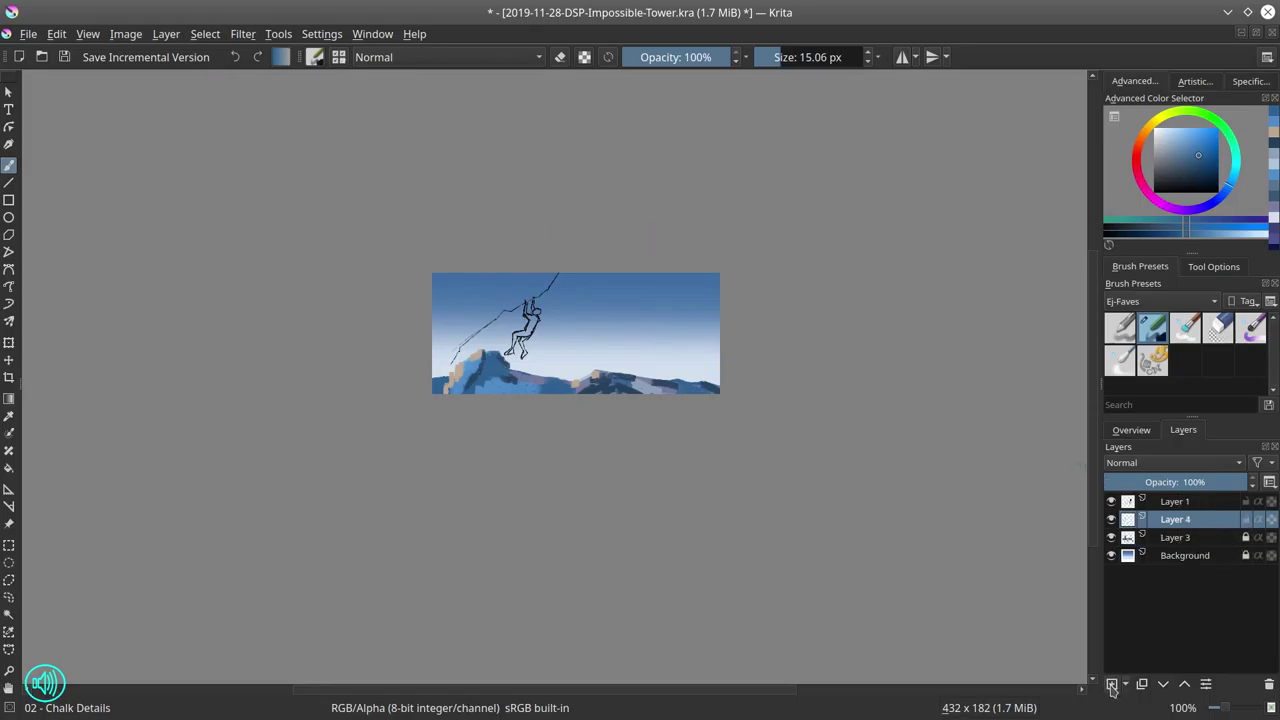
click(1189, 180)
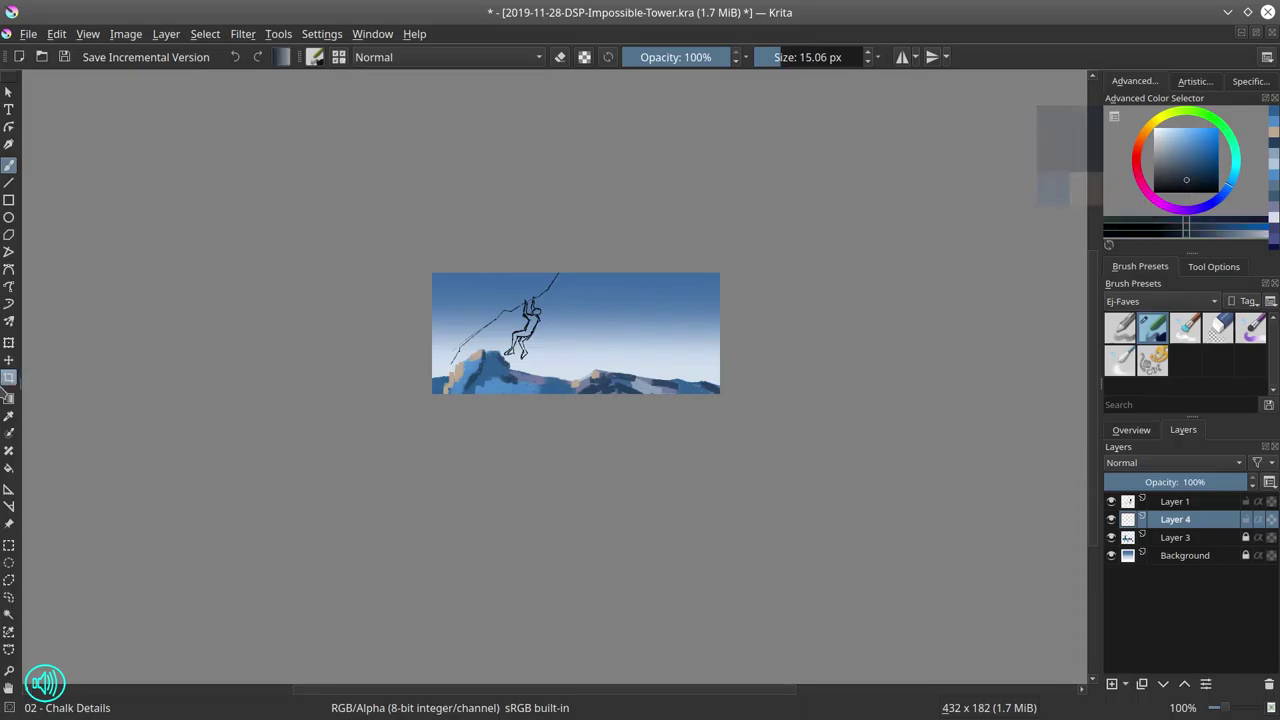
click(9, 545)
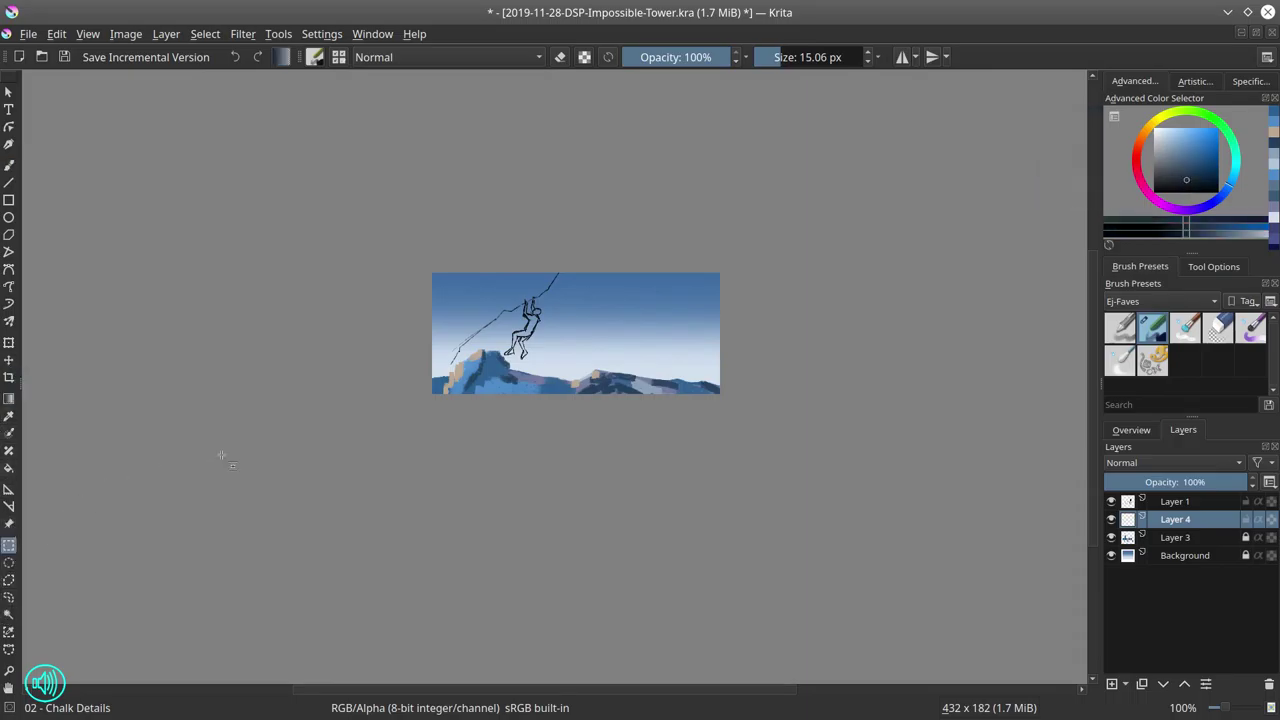
click(9, 165)
click(792, 57)
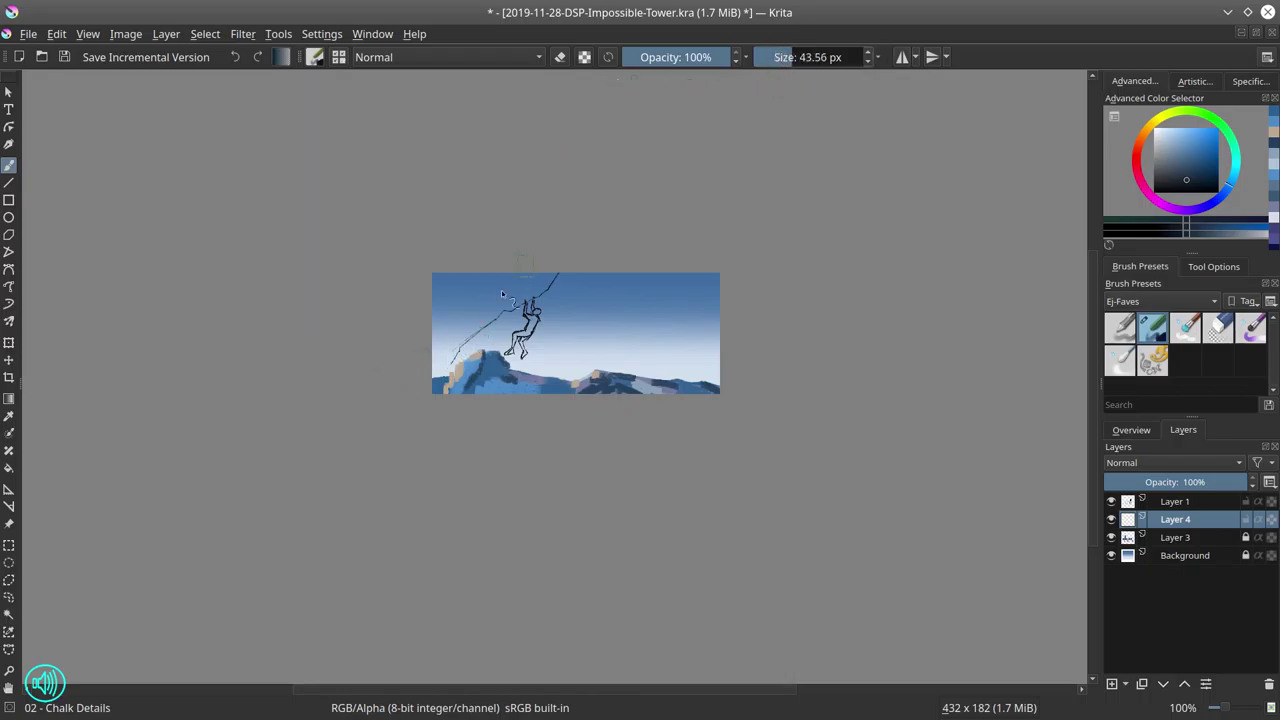
mouse_move(440, 357)
mouse_down()
mouse_move(452, 430)
mouse_move(437, 349)
mouse_move(429, 423)
mouse_move(449, 302)
mouse_move(437, 359)
mouse_move(455, 342)
mouse_move(438, 338)
mouse_move(485, 303)
mouse_move(451, 342)
mouse_move(477, 327)
mouse_move(492, 297)
mouse_move(460, 258)
mouse_move(465, 284)
mouse_move(449, 301)
mouse_move(488, 284)
mouse_move(445, 289)
mouse_move(495, 267)
mouse_move(434, 280)
mouse_move(482, 271)
mouse_move(486, 291)
mouse_move(506, 298)
mouse_move(518, 275)
mouse_move(510, 292)
mouse_move(478, 243)
mouse_move(490, 272)
mouse_move(518, 274)
mouse_move(501, 280)
mouse_move(510, 291)
mouse_move(507, 225)
mouse_move(498, 294)
mouse_move(548, 272)
mouse_up()
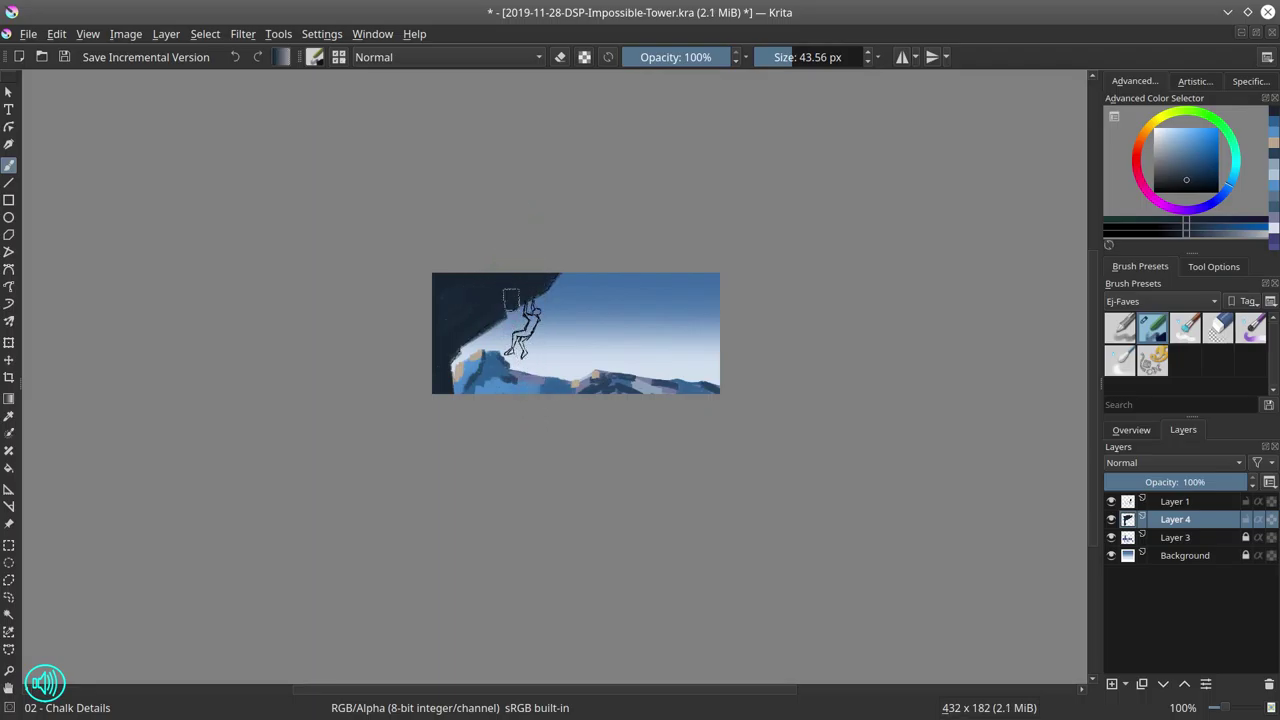
drag(505, 300, 470, 303)
scroll(532, 292, up, 5)
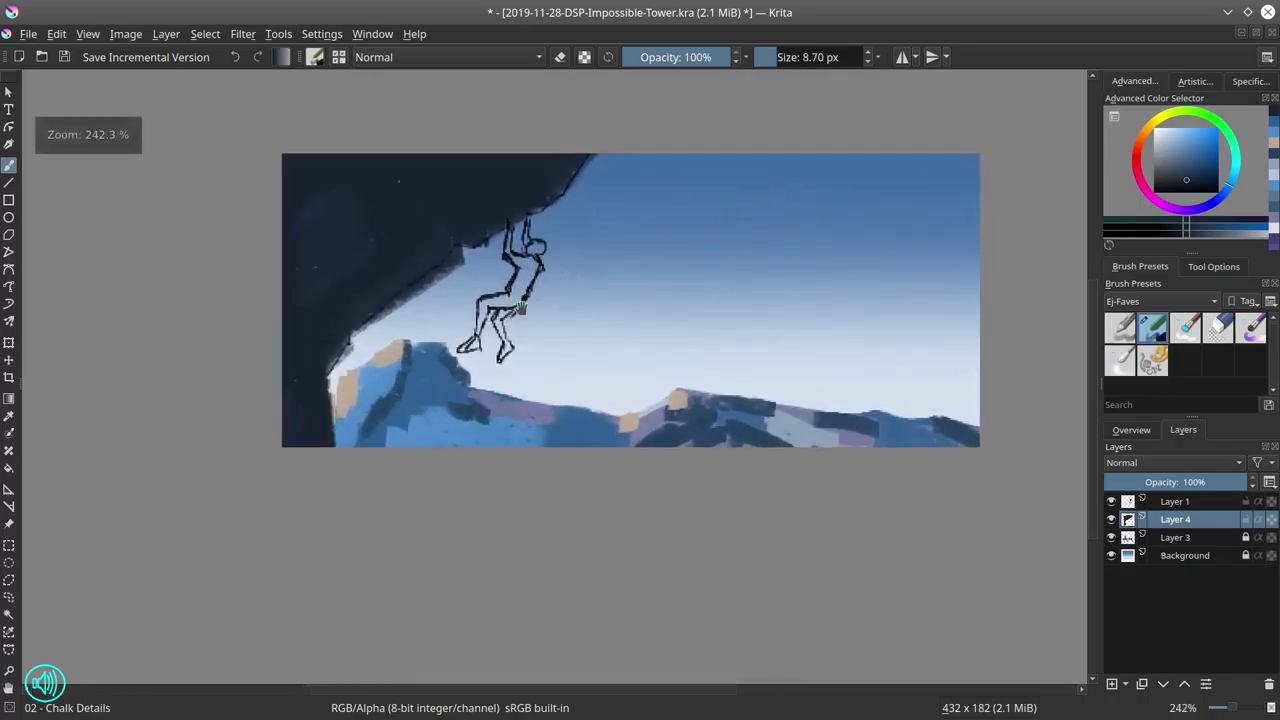
Paint the climber's head and upper body dark
drag(520, 308, 545, 366)
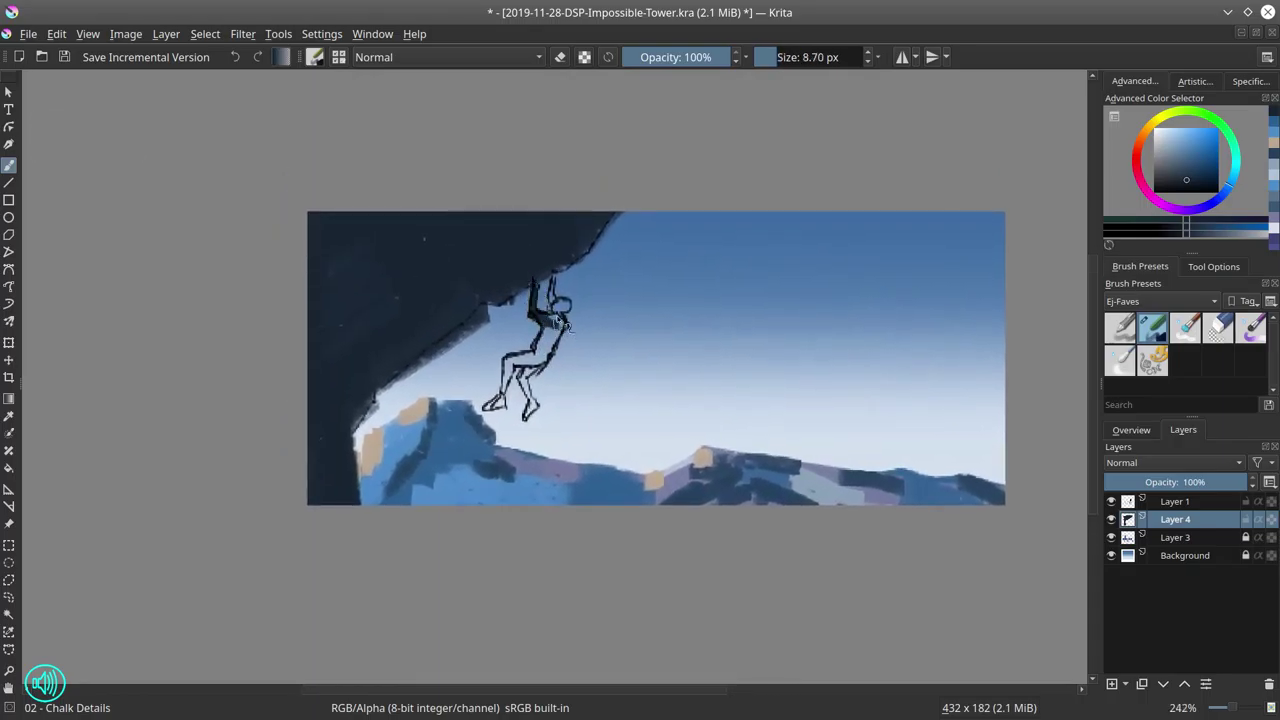
mouse_move(562, 322)
mouse_down()
mouse_move(554, 283)
mouse_move(552, 308)
mouse_move(578, 317)
mouse_move(549, 324)
mouse_move(549, 358)
mouse_move(574, 334)
mouse_move(509, 362)
mouse_move(501, 388)
mouse_move(526, 360)
mouse_move(543, 362)
mouse_move(523, 385)
mouse_move(531, 412)
mouse_move(536, 370)
mouse_move(513, 380)
mouse_move(513, 365)
mouse_move(491, 408)
mouse_move(540, 398)
mouse_up()
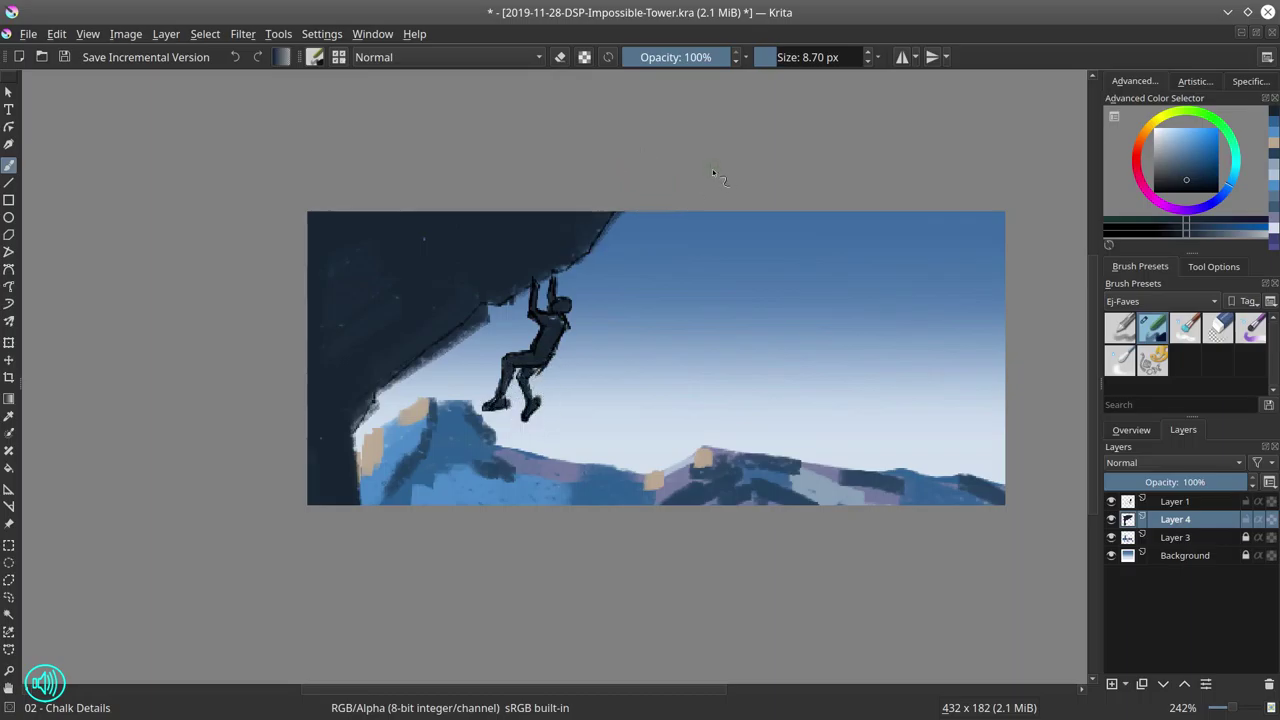
click(1155, 428)
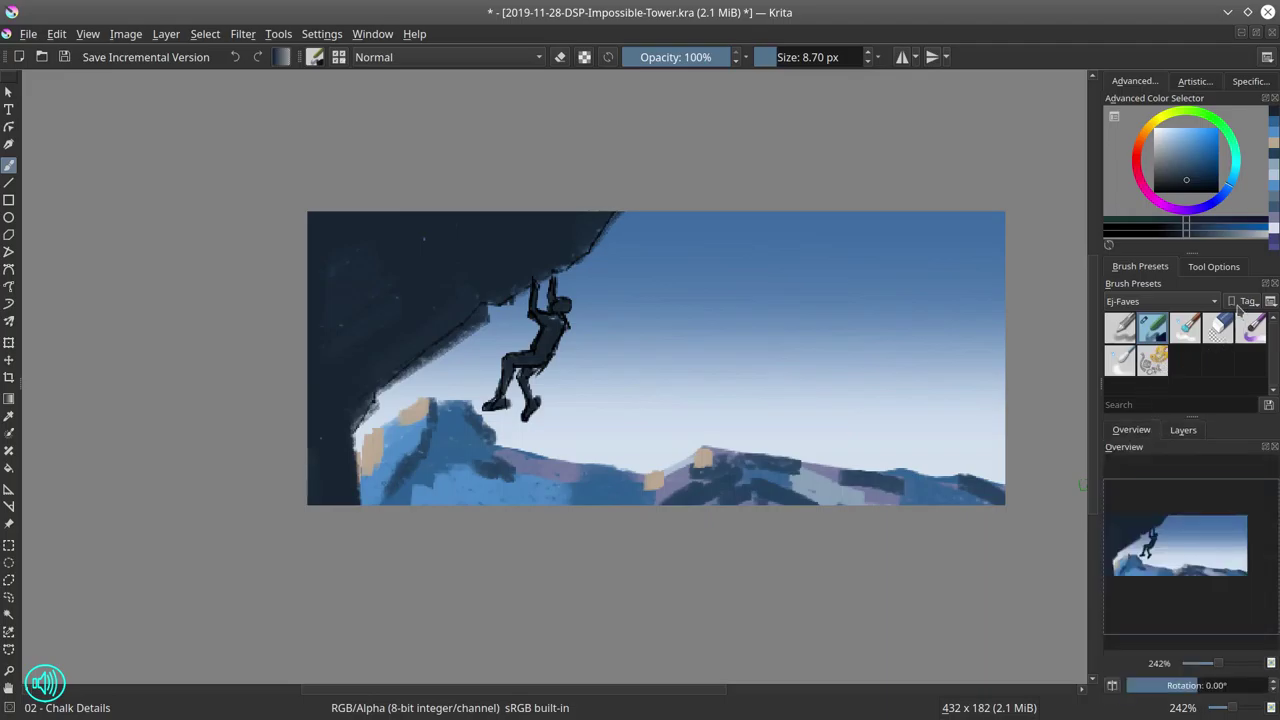
Paint dark diagonal chalk strokes across the overhang and down the left edge at about 26 px
click(1186, 188)
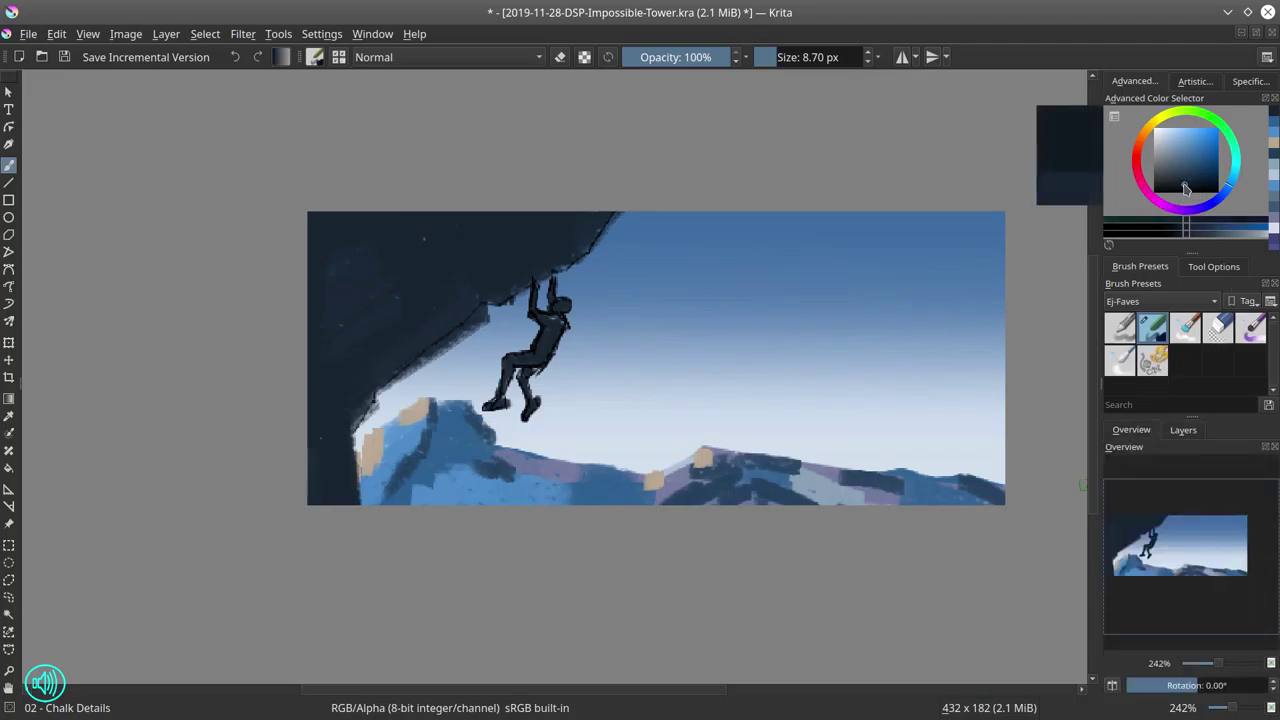
click(1166, 434)
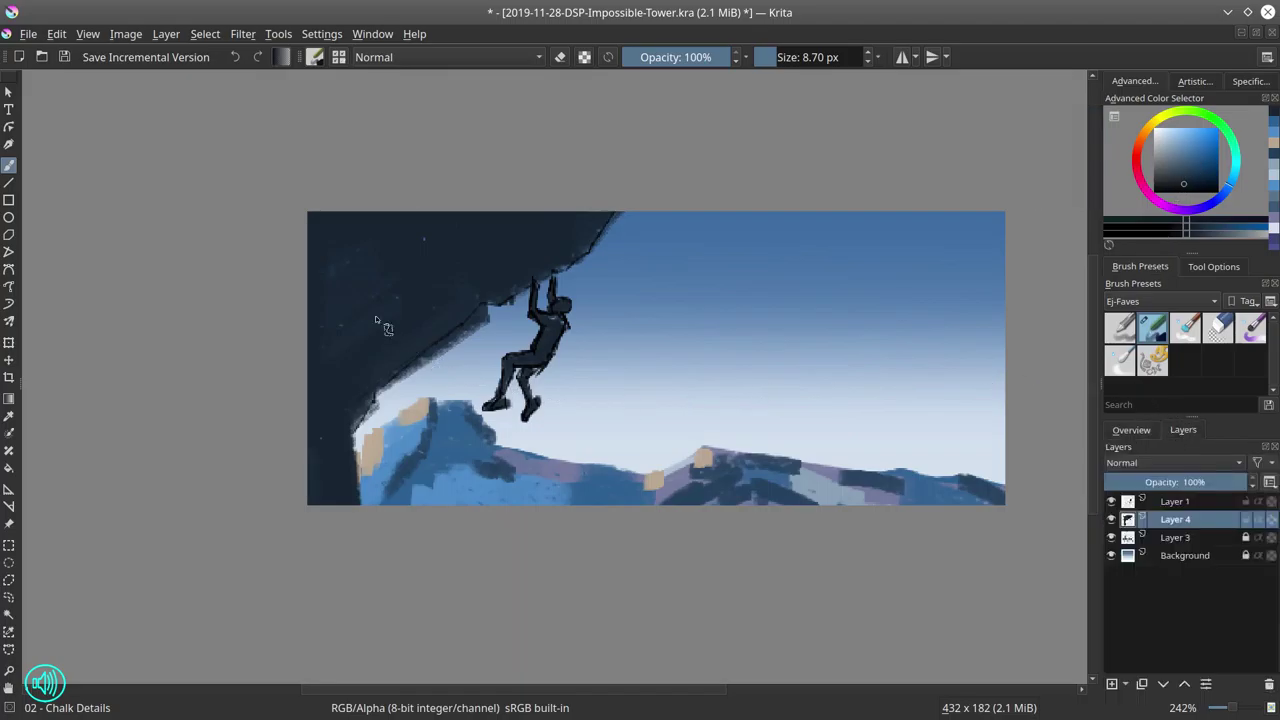
drag(343, 277, 366, 329)
drag(318, 381, 428, 277)
key(])
mouse_move(337, 306)
mouse_down()
mouse_move(314, 243)
mouse_move(400, 186)
mouse_up()
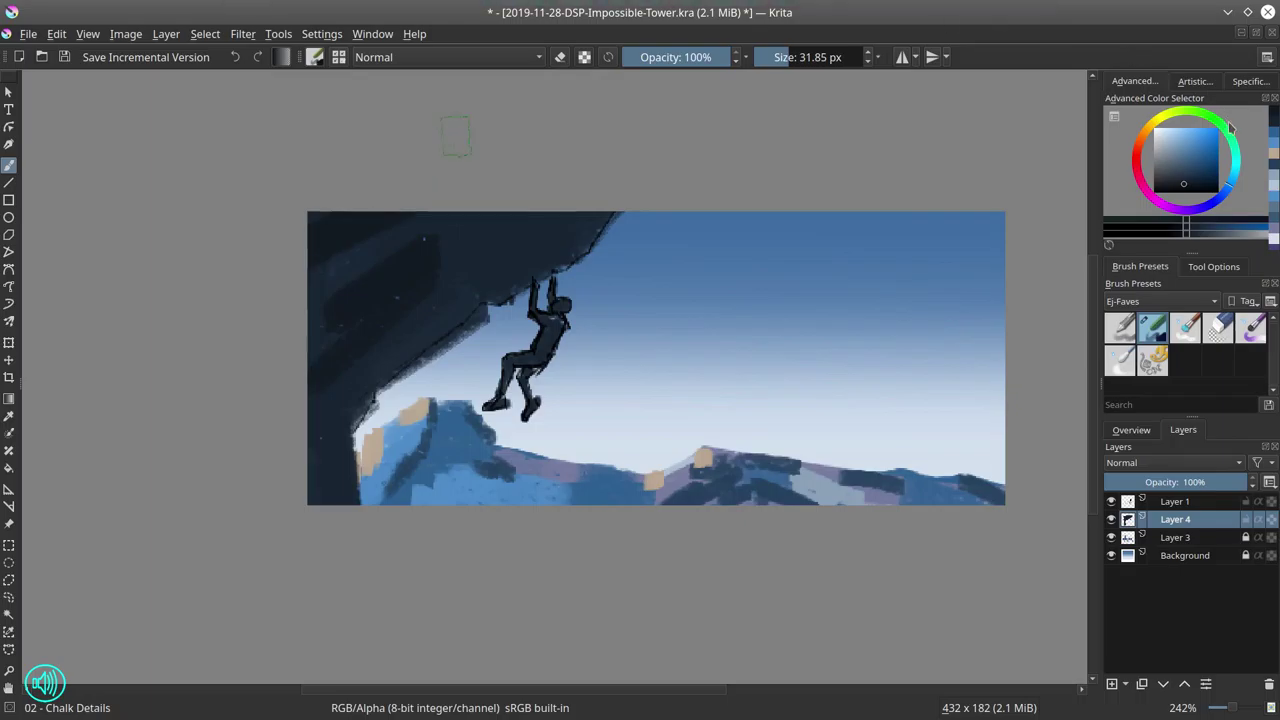
click(1190, 188)
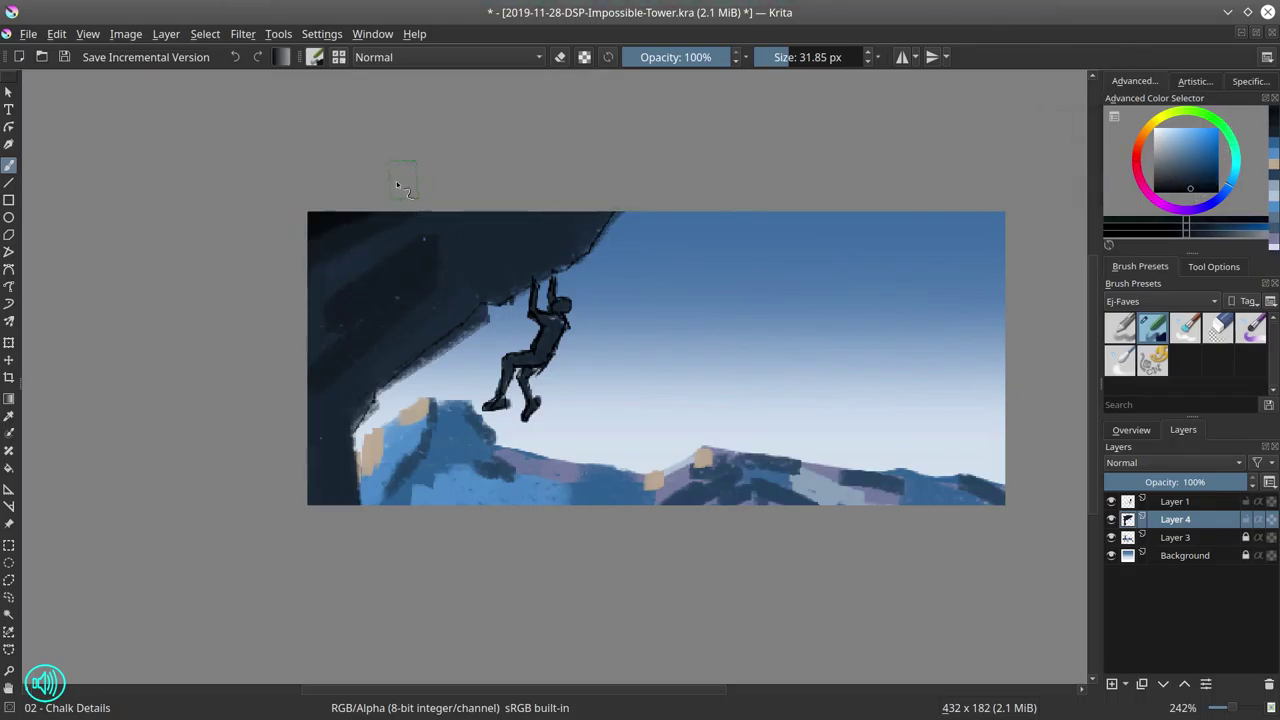
drag(362, 318, 553, 164)
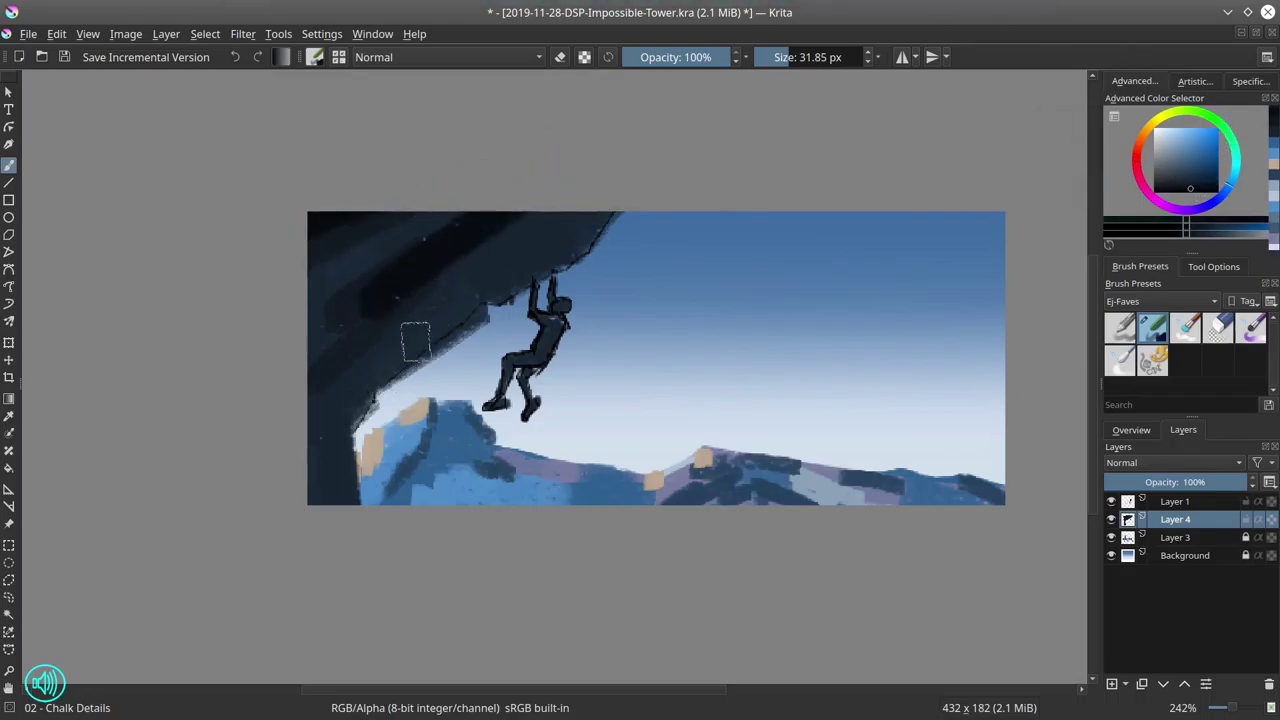
key([)
key([)
key([)
key([)
mouse_move(313, 406)
mouse_down()
mouse_move(320, 487)
mouse_move(313, 442)
mouse_move(325, 532)
mouse_move(328, 482)
mouse_move(343, 558)
mouse_up()
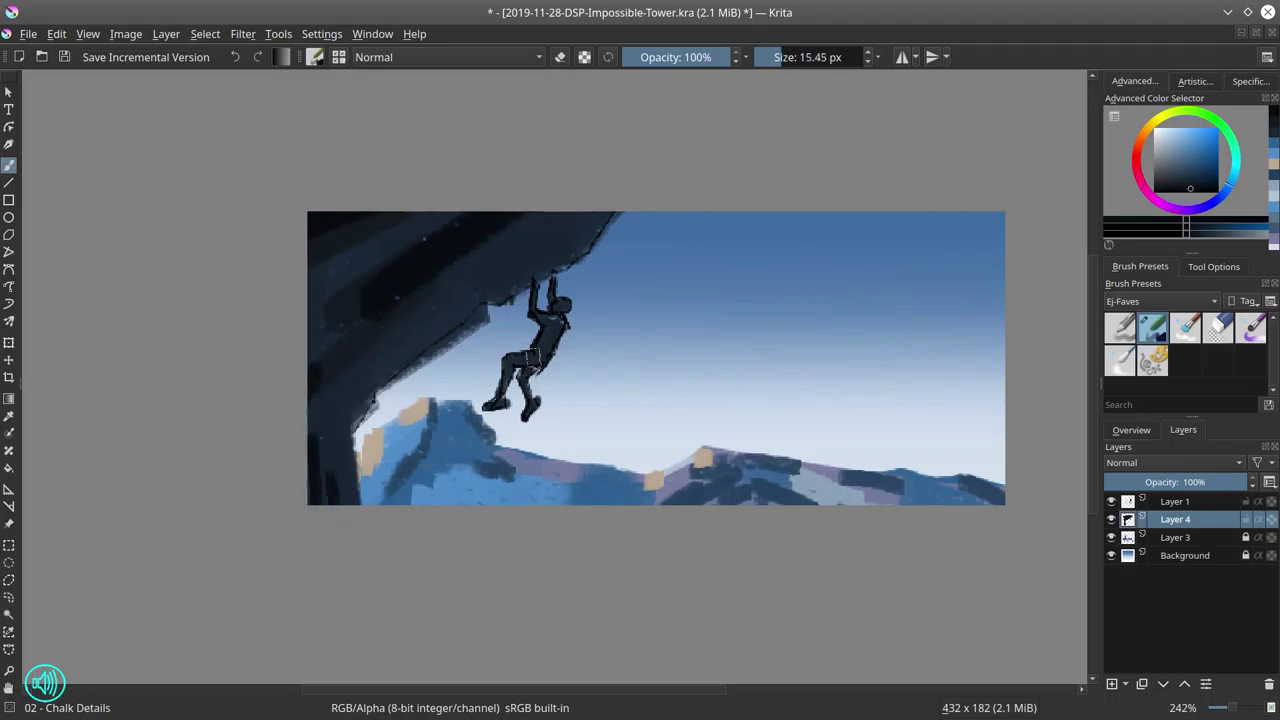
Fill the climber's torso, hips and legs dark, and move Layer 4 below Layer 3
key([)
key([)
key([)
mouse_move(548, 327)
mouse_down()
mouse_move(560, 325)
mouse_move(550, 345)
mouse_move(515, 372)
mouse_move(543, 420)
mouse_up()
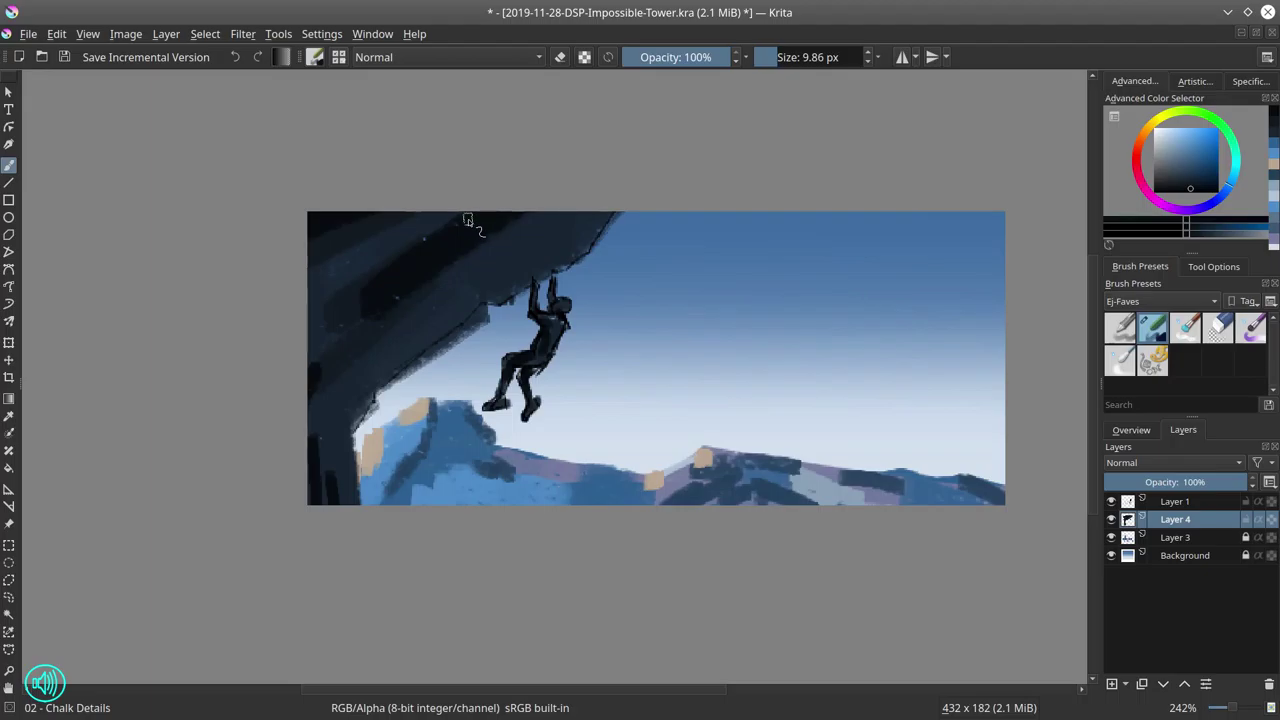
click(1163, 684)
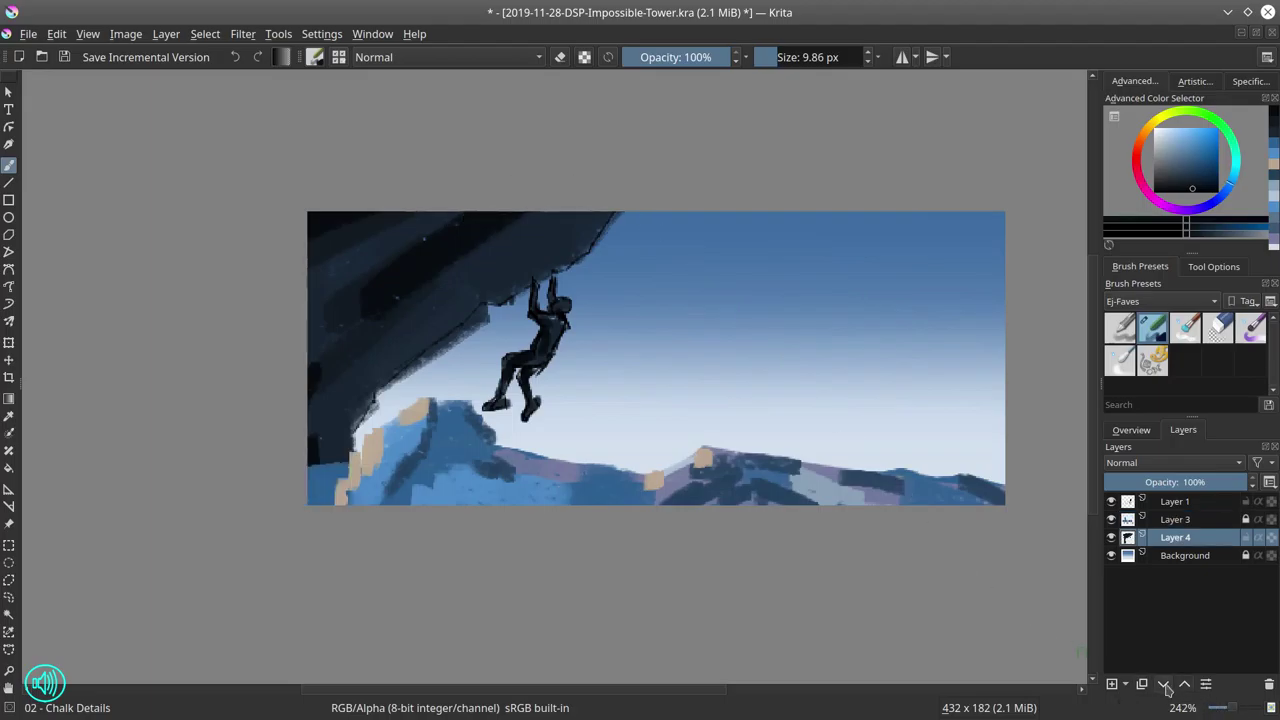
Add Layer 5 between Layers 4 and 3 and enlarge the brush to about 29 px
click(1186, 684)
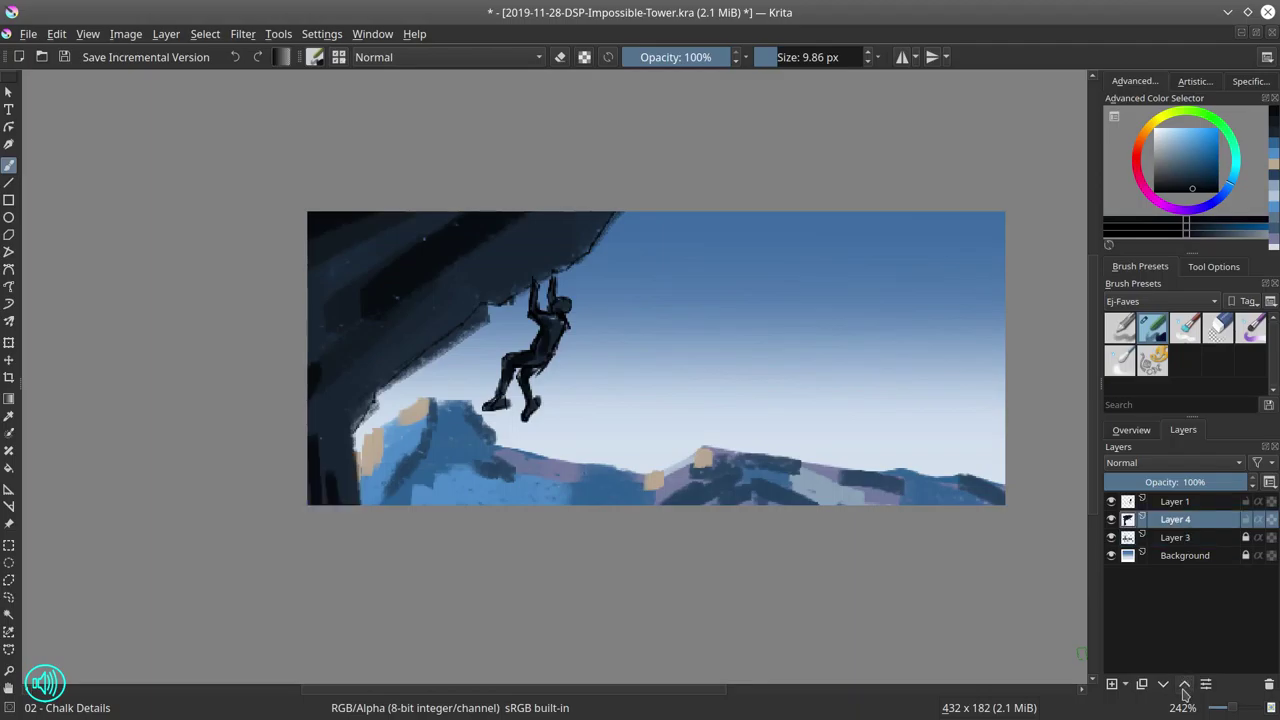
click(1112, 685)
click(1163, 685)
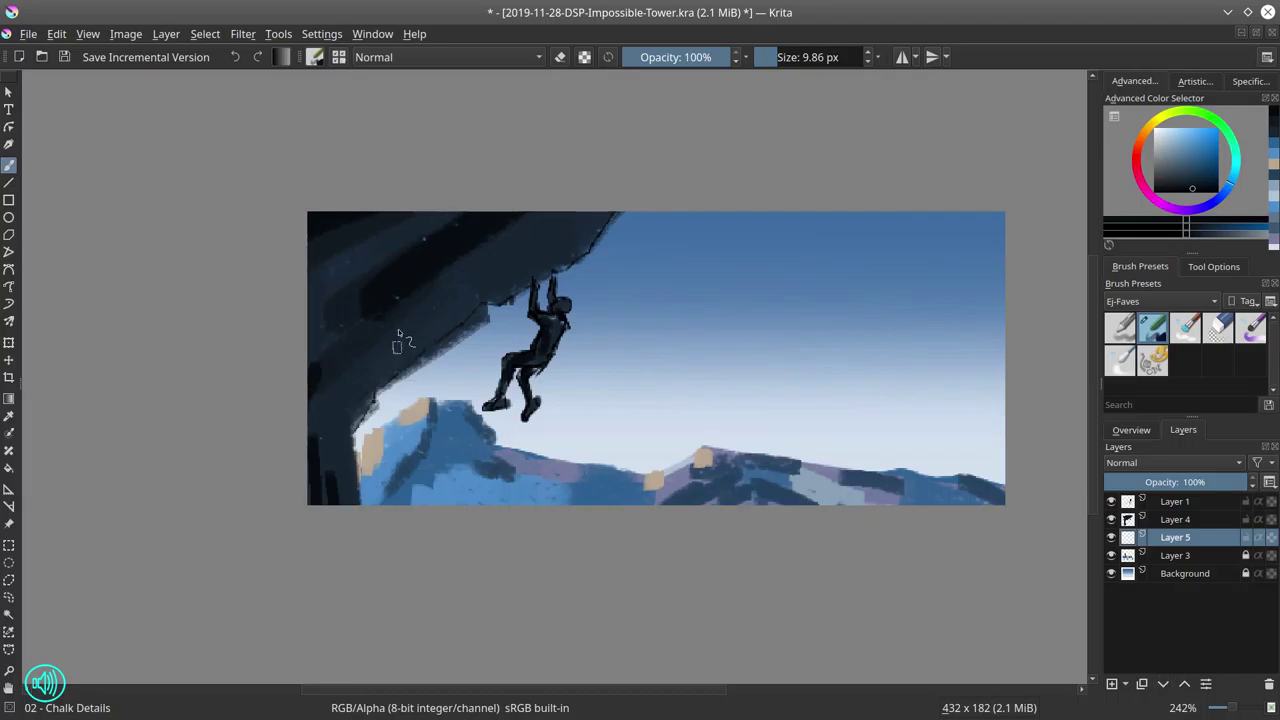
drag(399, 304, 458, 271)
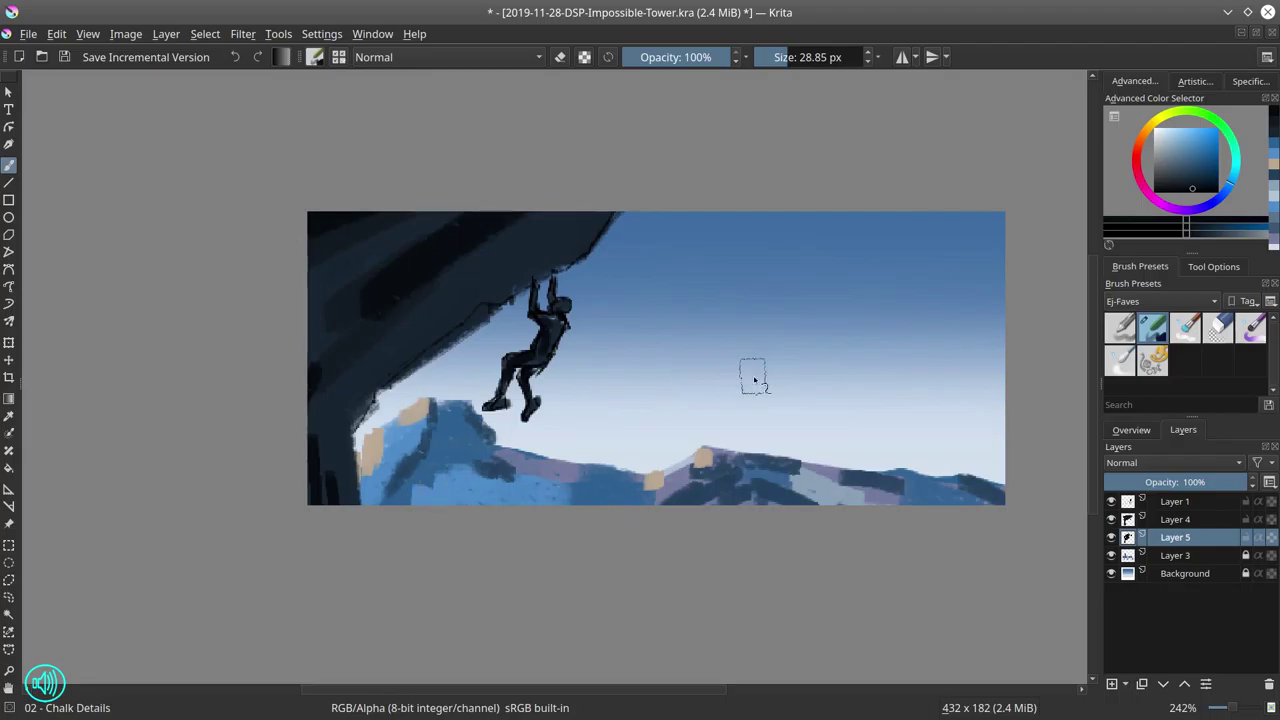
click(1131, 430)
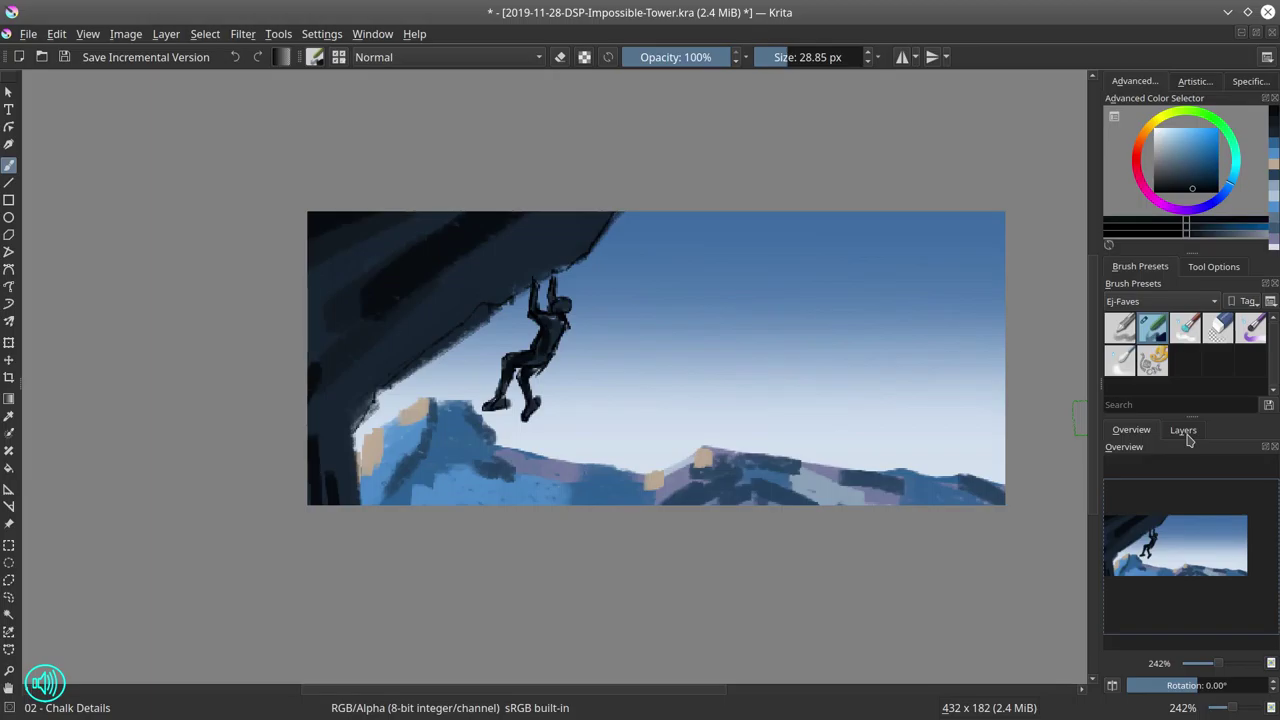
Save the painting and bring up Image > Scale Image To New Size
click(1186, 432)
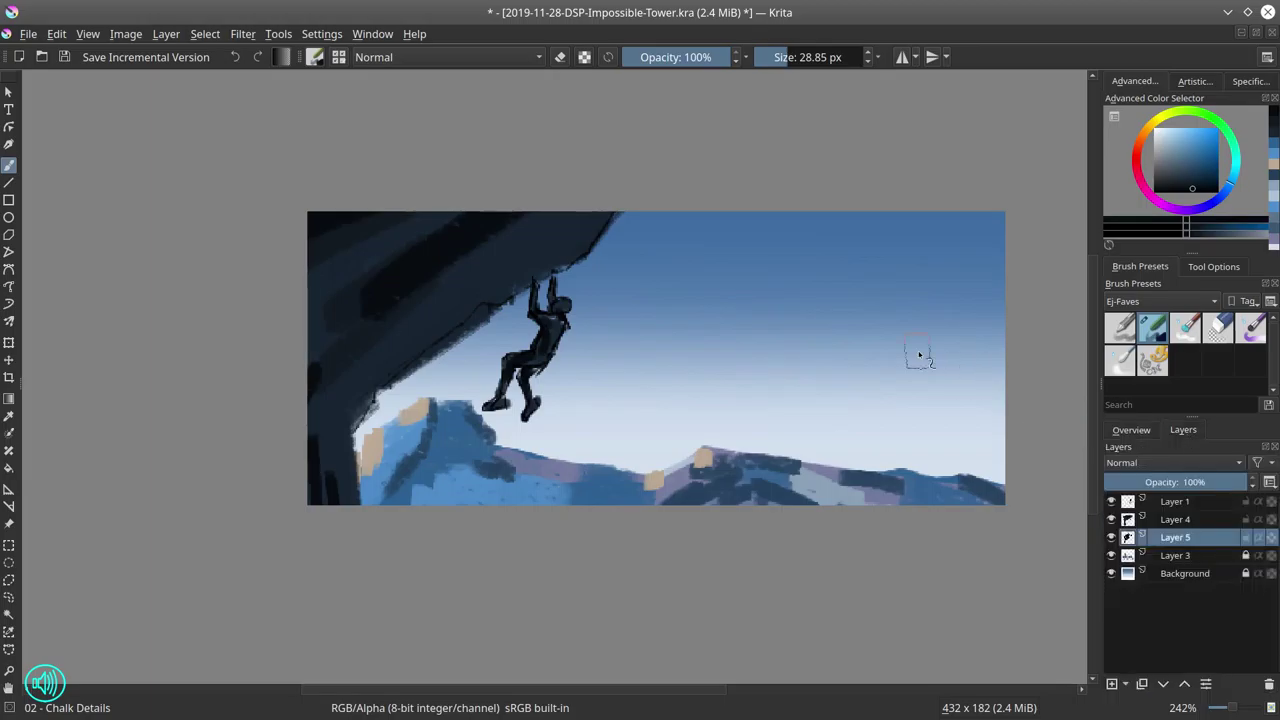
click(29, 35)
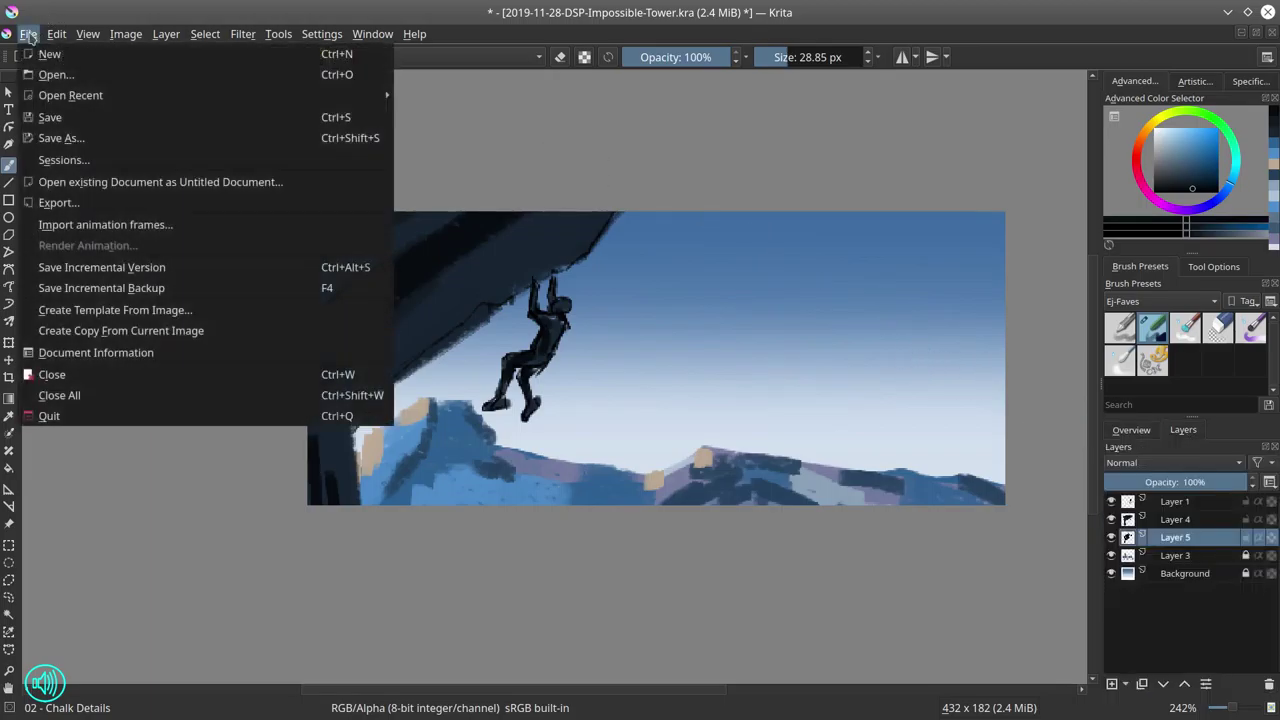
click(57, 115)
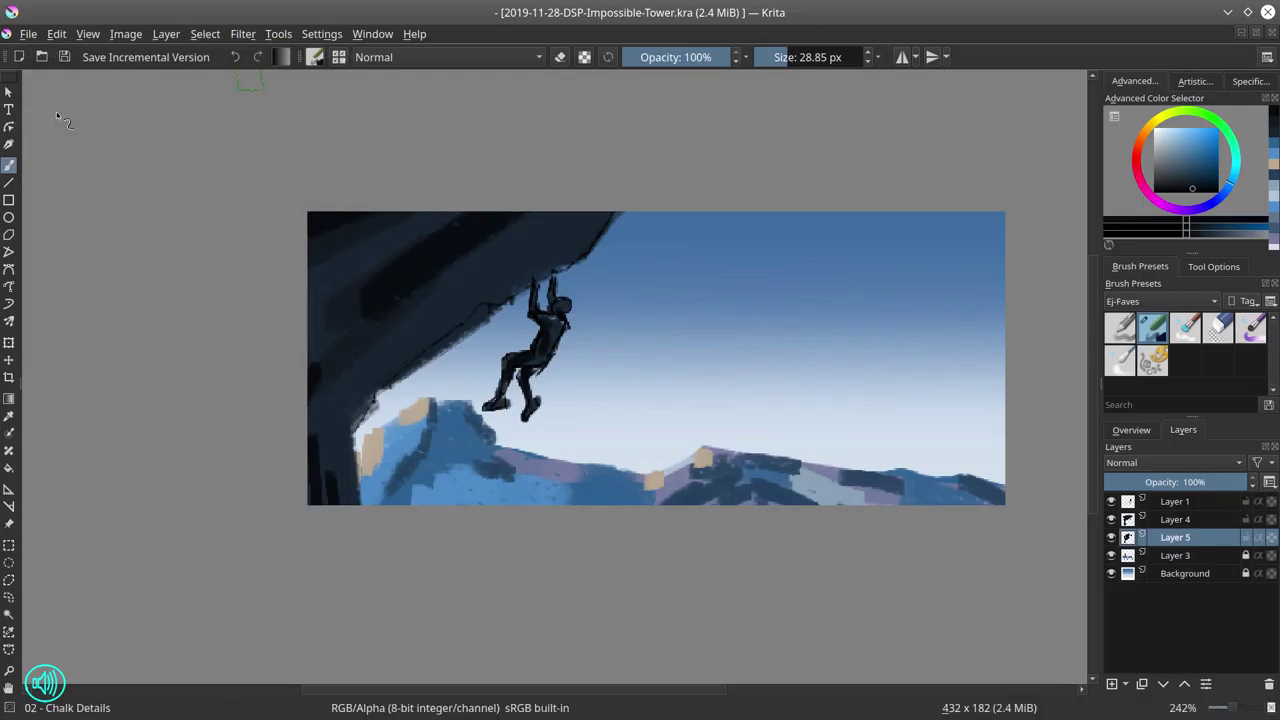
click(127, 35)
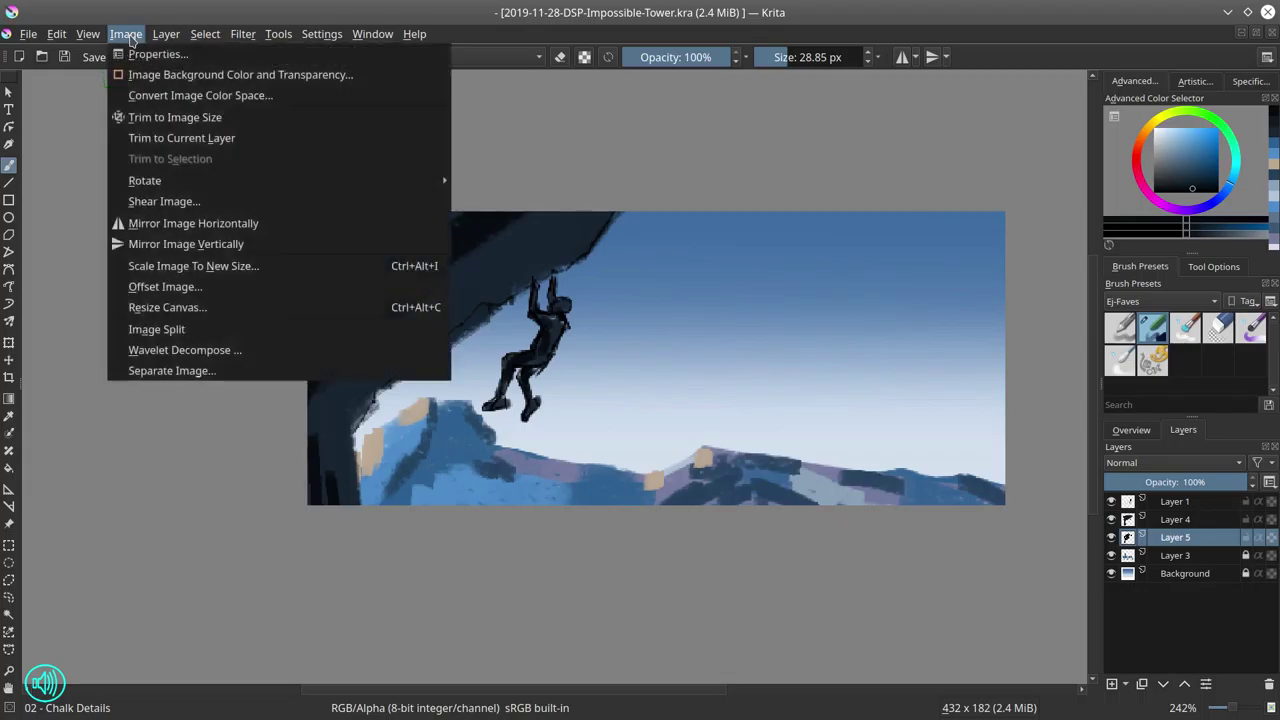
click(190, 265)
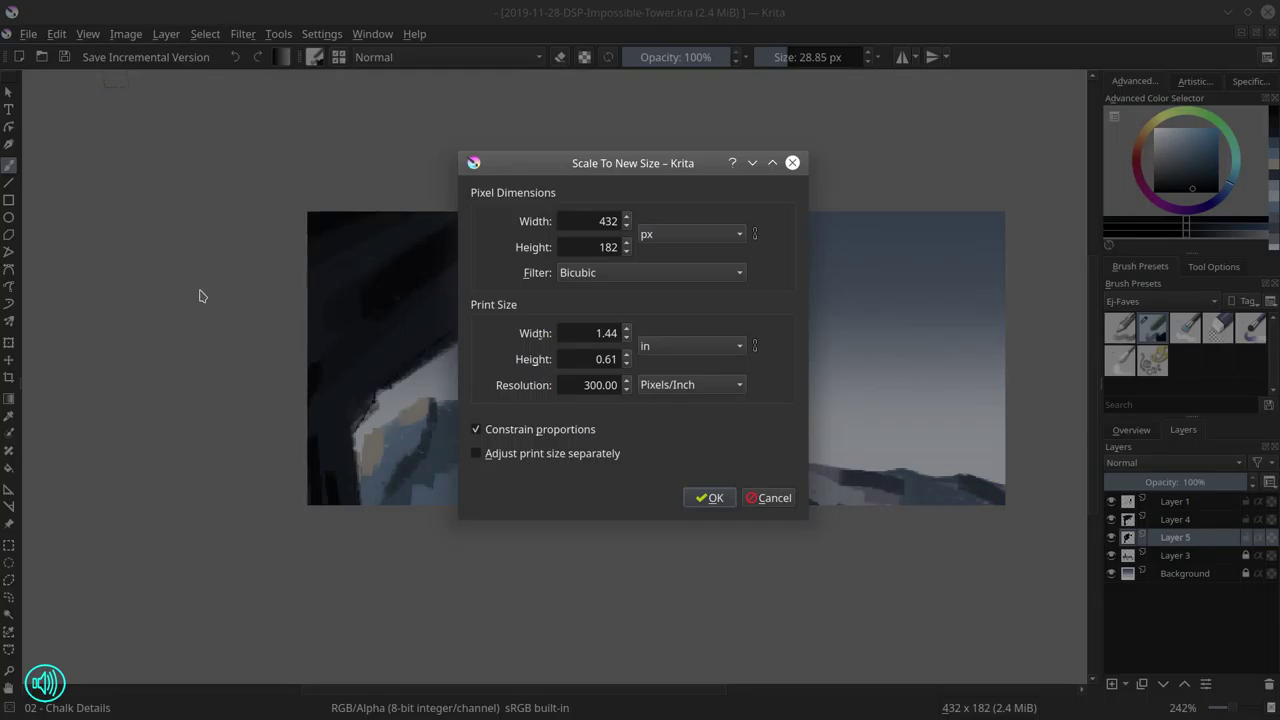
Scale the image to 2000 px height (4747 × 2000) and fit it in view
double_click(599, 249)
text(2000)
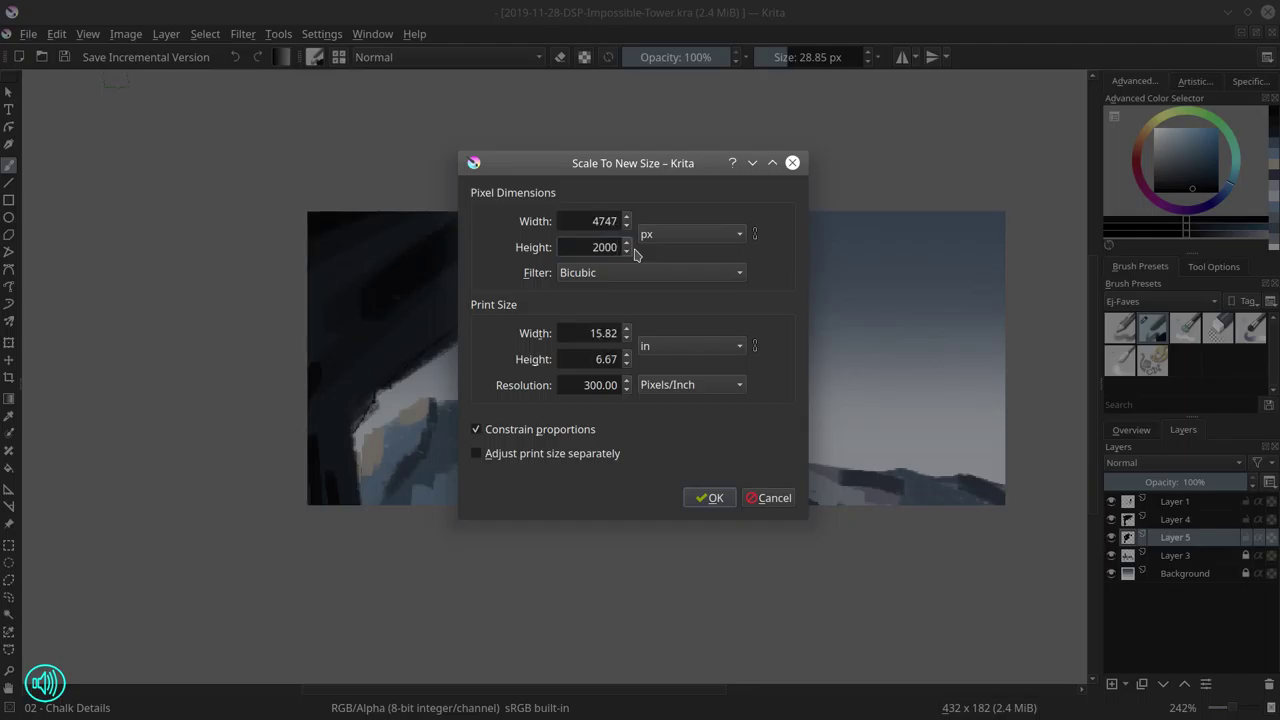
click(716, 501)
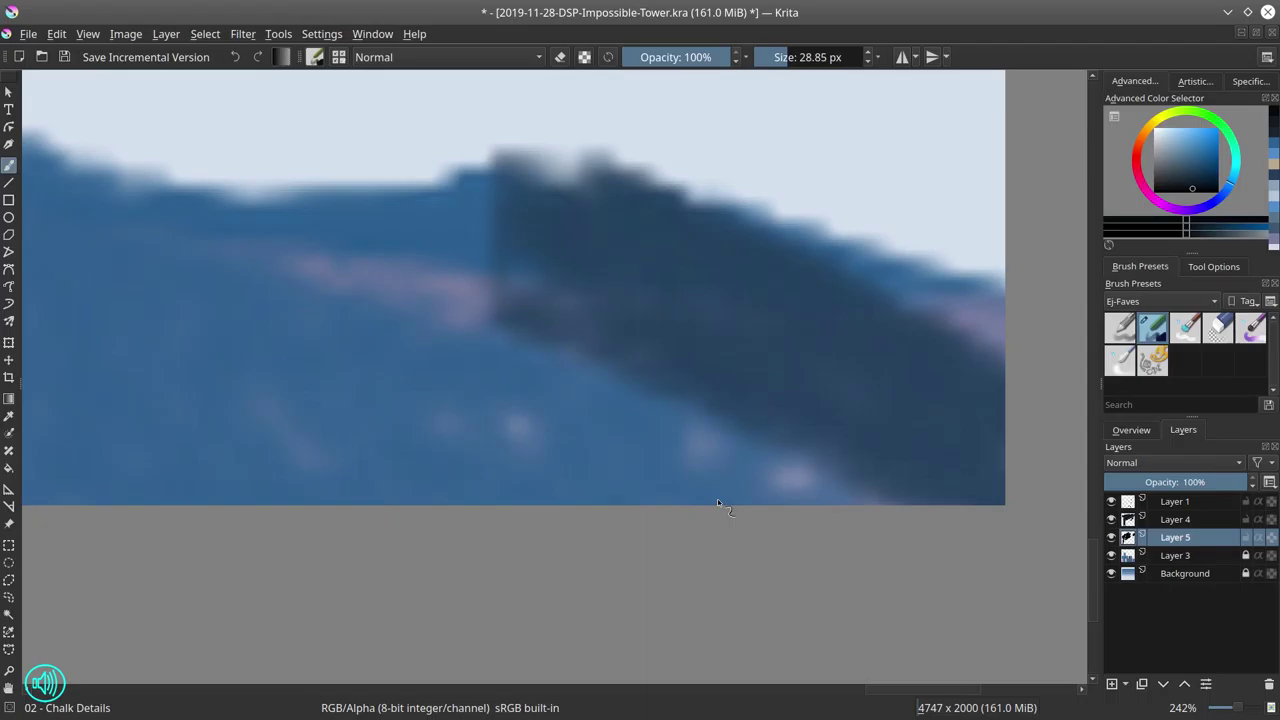
key(2)
scroll(572, 463, up, 1)
scroll(572, 463, down, 2)
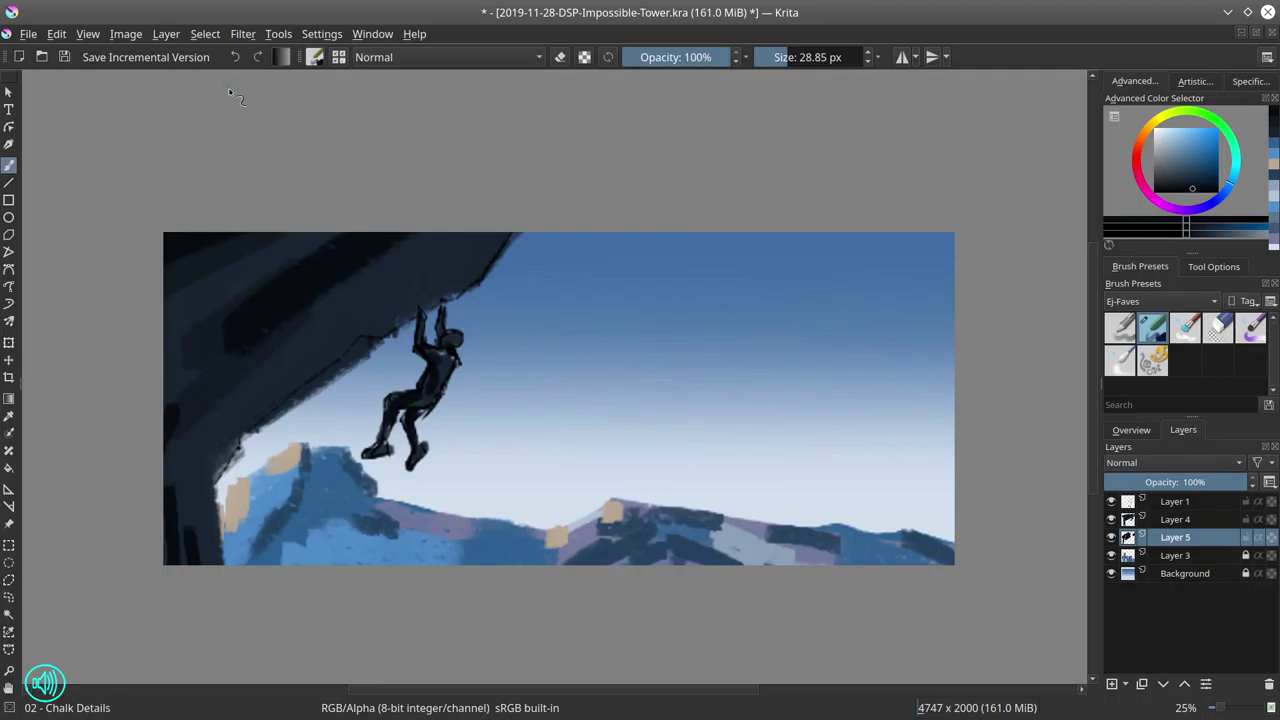
Resize the canvas to 4700 × 2000 px
click(126, 34)
mouse_move(205, 34)
mouse_move(126, 34)
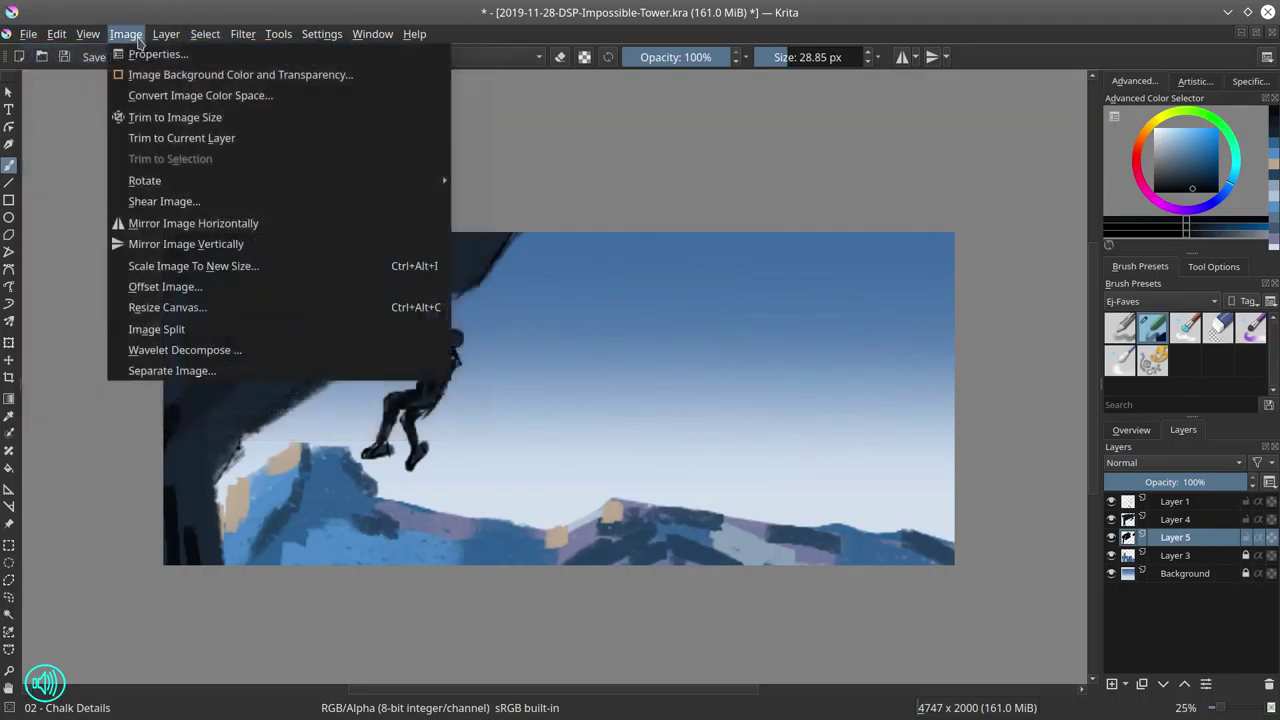
click(218, 306)
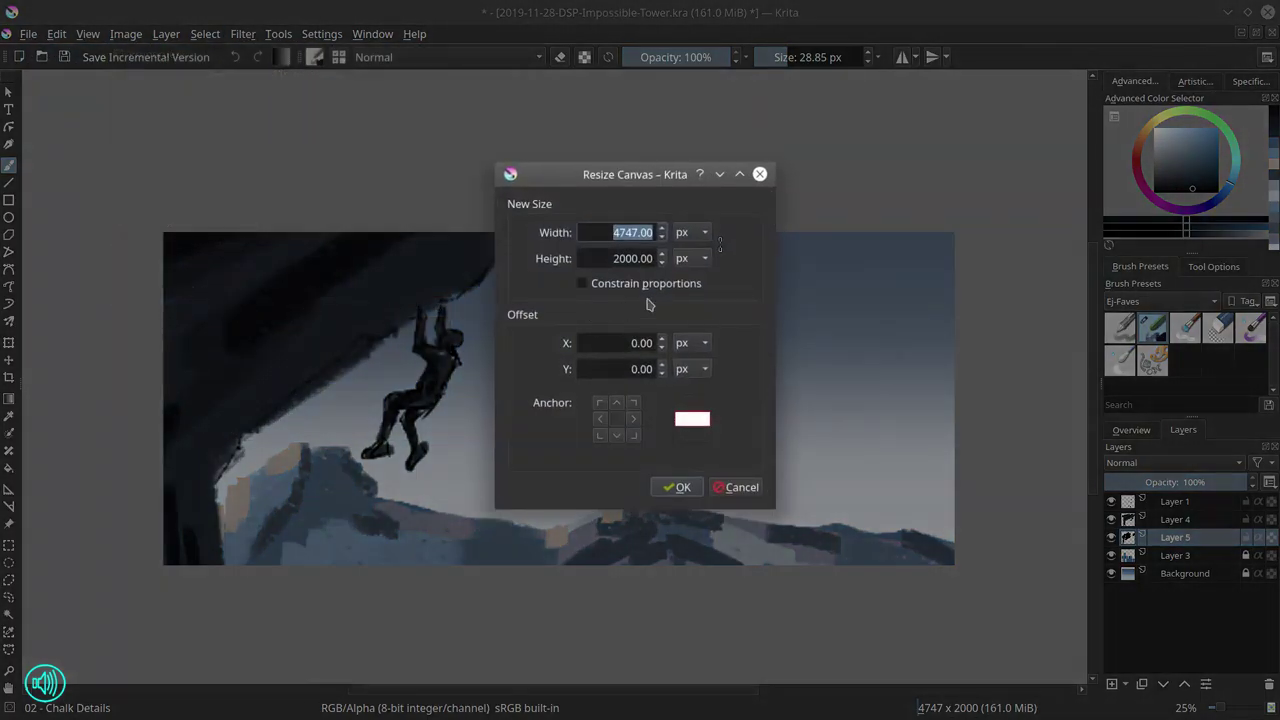
drag(626, 232, 634, 232)
text(00)
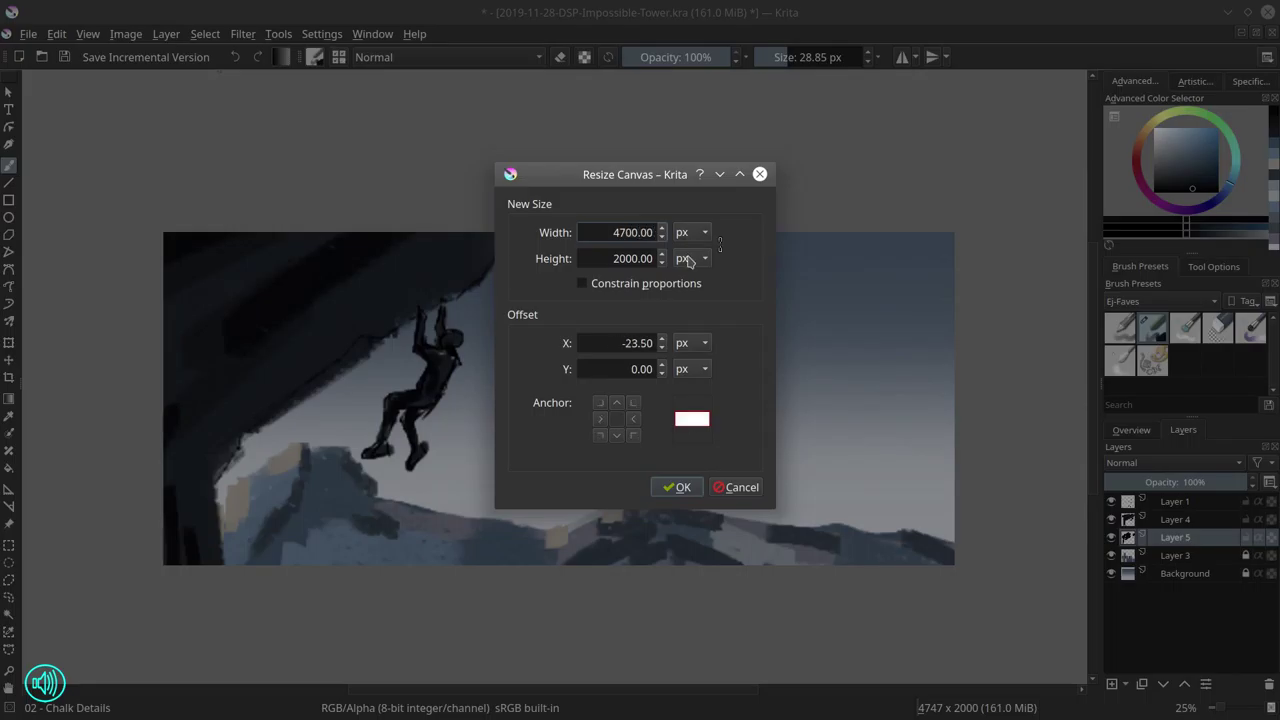
click(687, 489)
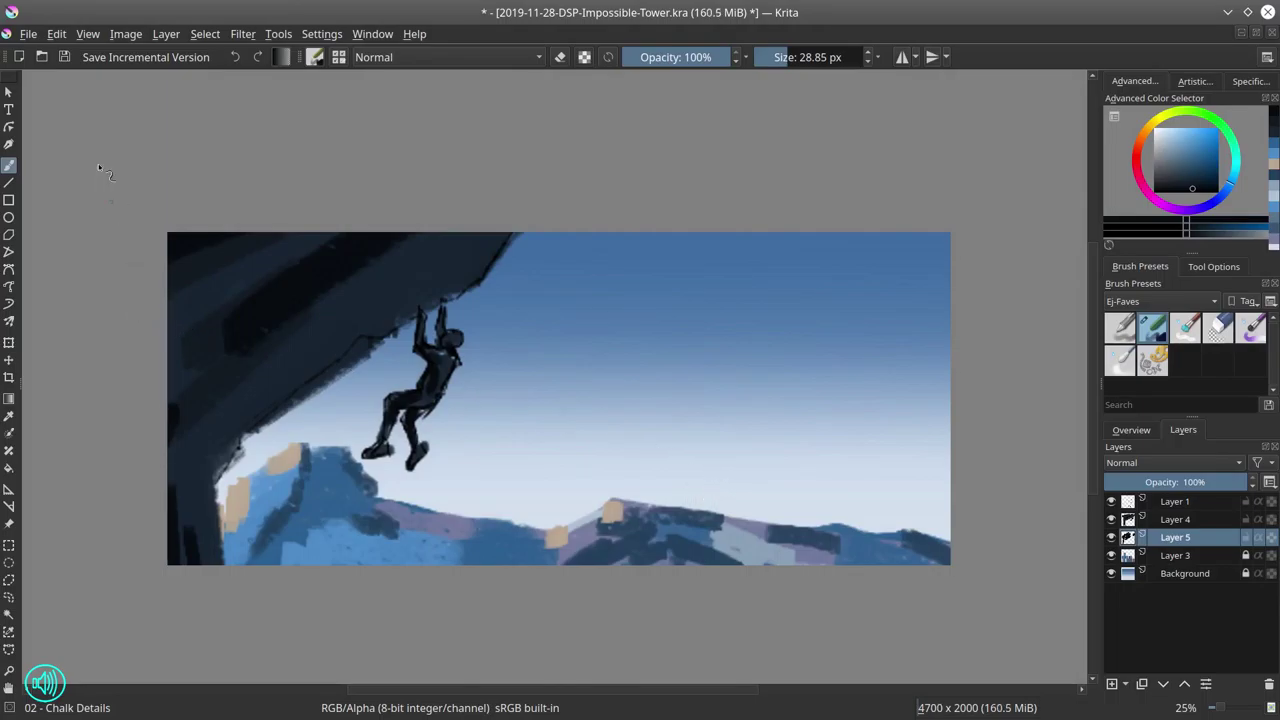
Trim the layers to the image size and save 2019-11-28-DSP-Impossible-Tower.kra
click(112, 31)
click(130, 119)
click(28, 34)
click(53, 121)
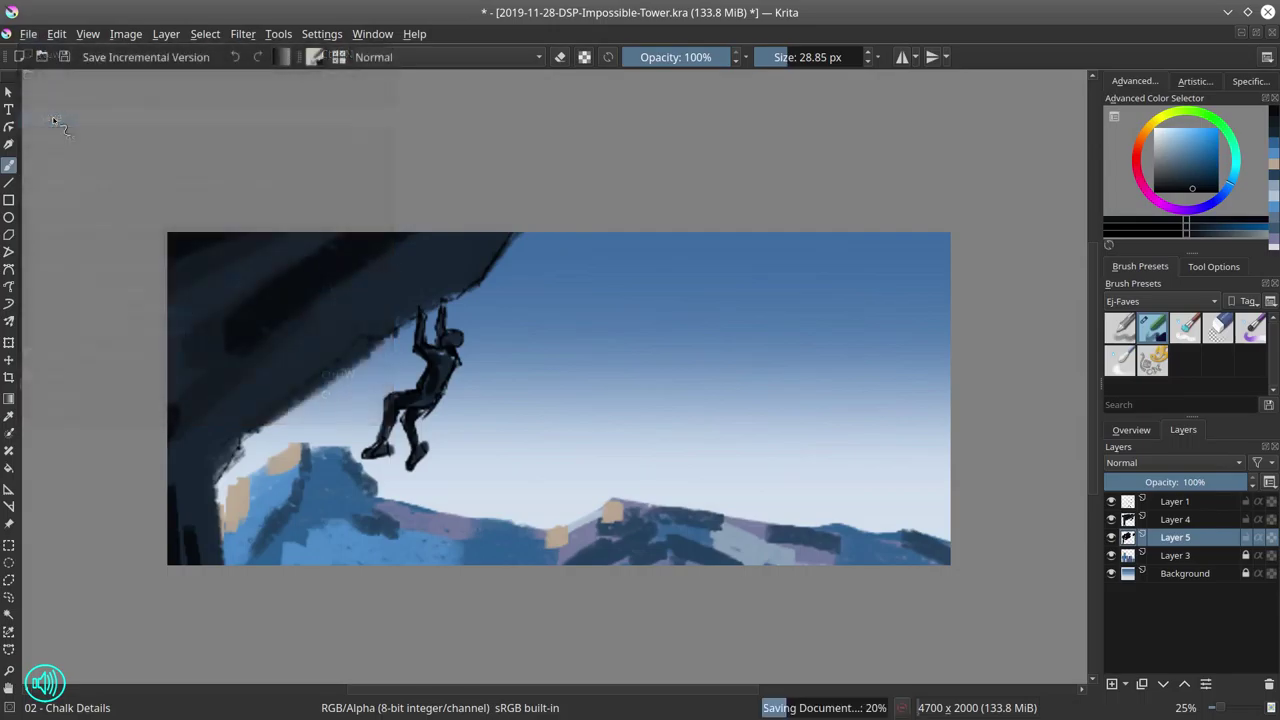
mouse_move(500, 20)
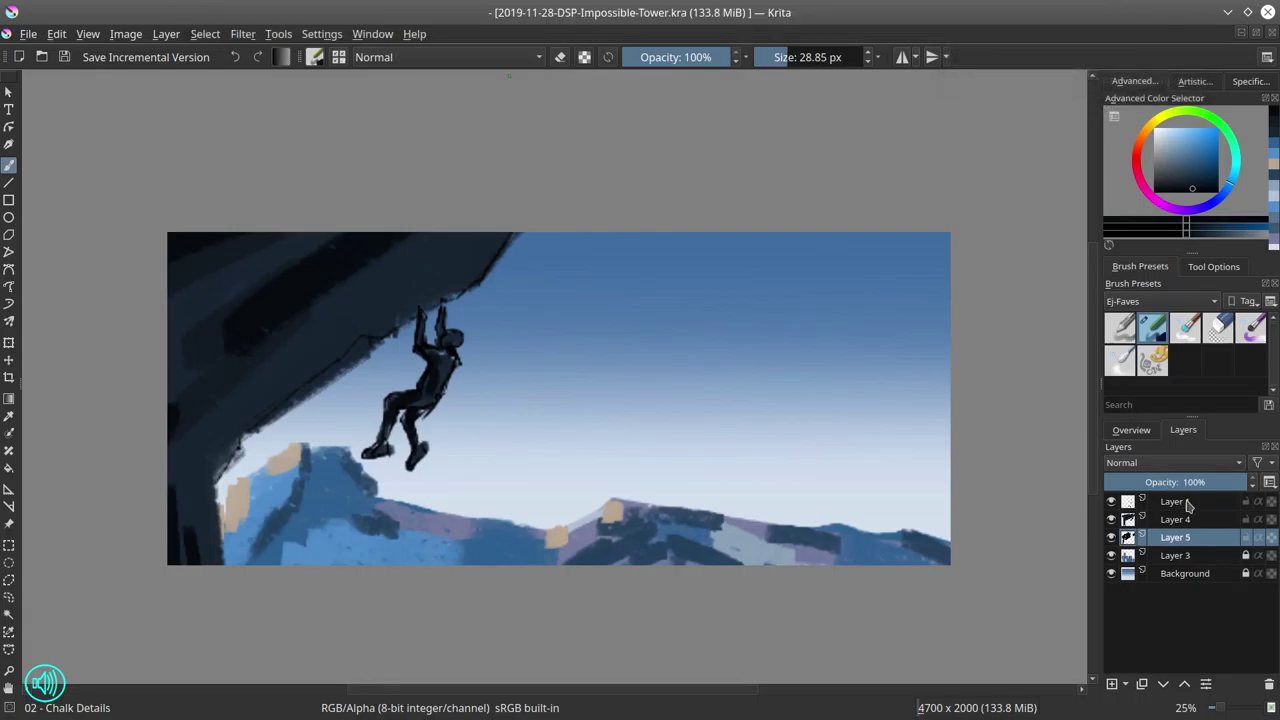
Duplicate Layer 1 and hide the copy as a backup
click(1188, 504)
right_click(1188, 504)
click(1110, 221)
click(1111, 502)
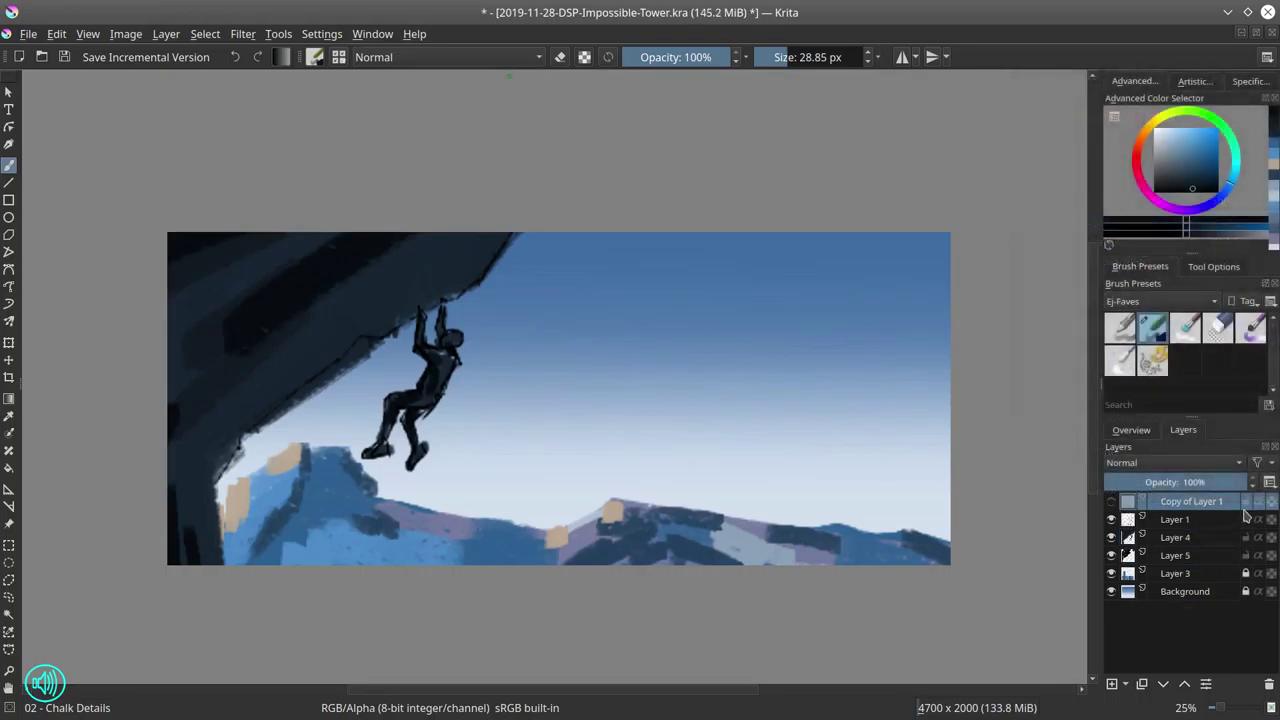
Reselect Layer 1 and set the Eraser Circle brush to about 110 px
click(1206, 522)
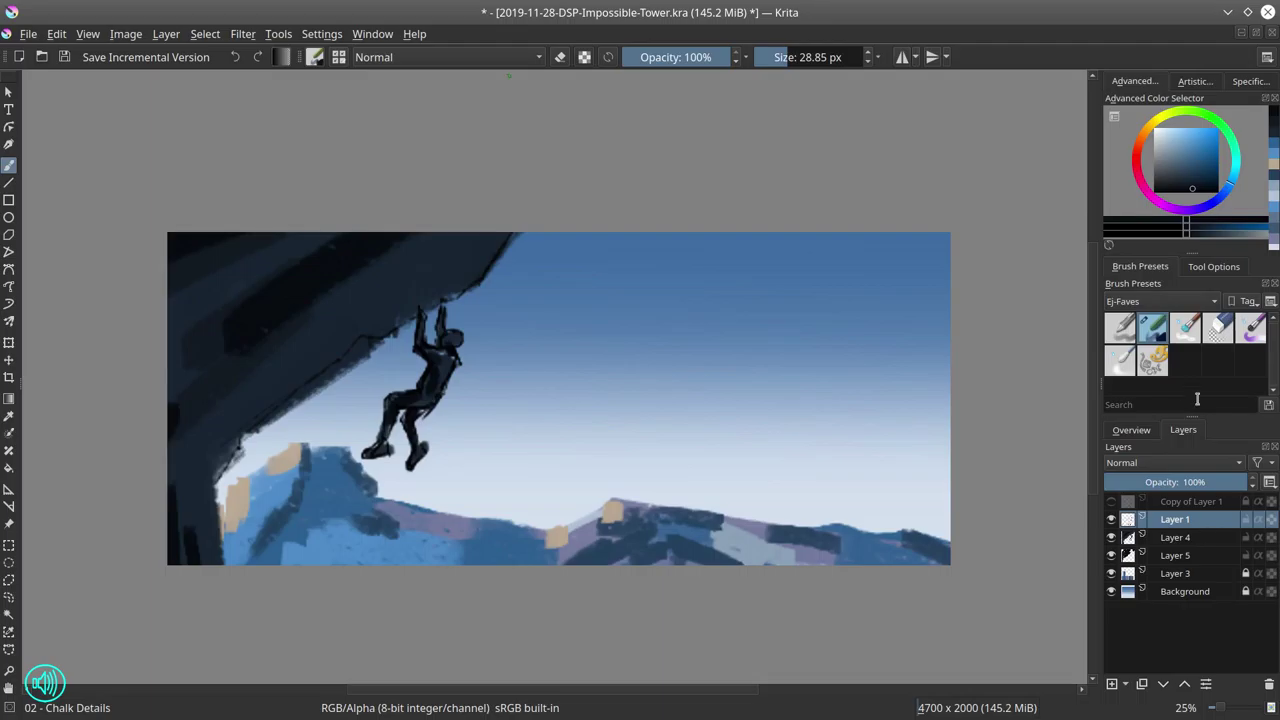
click(1220, 328)
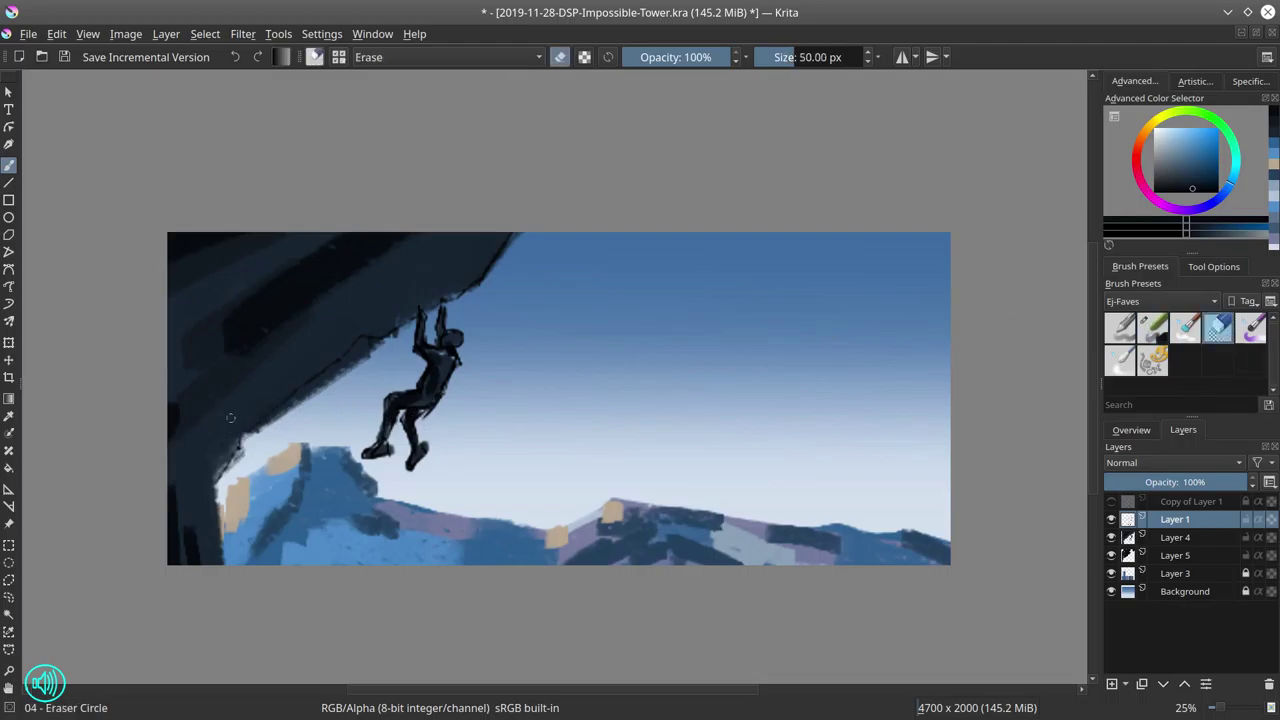
drag(230, 420, 206, 347)
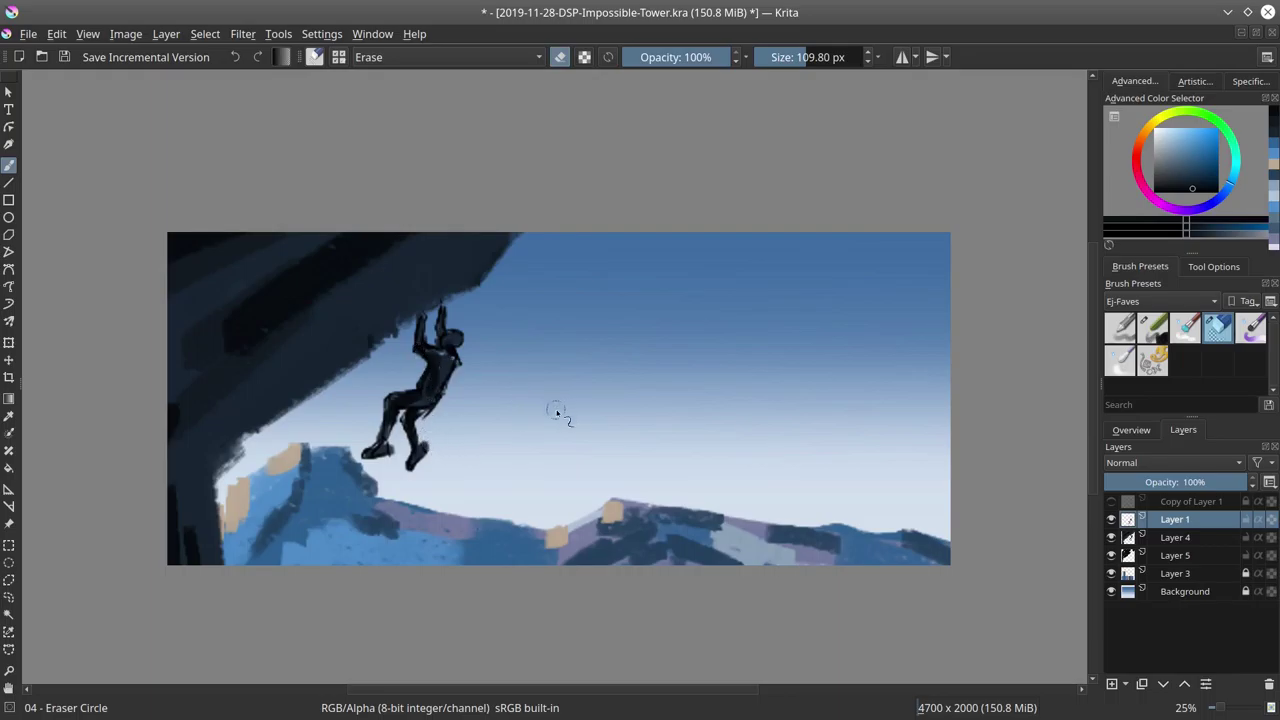
Merge Layers 1, 4 and 5 into a single Layer 5 Merged
shift+click(1199, 556)
right_click(1199, 556)
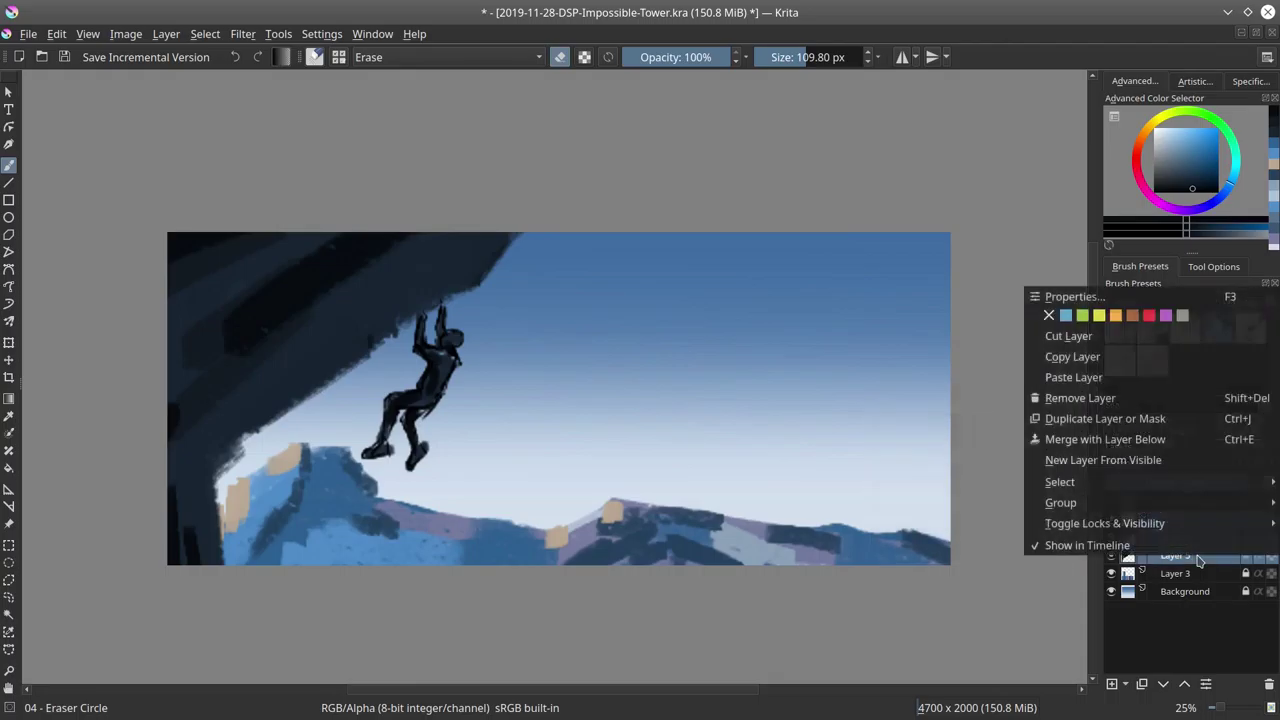
click(1177, 440)
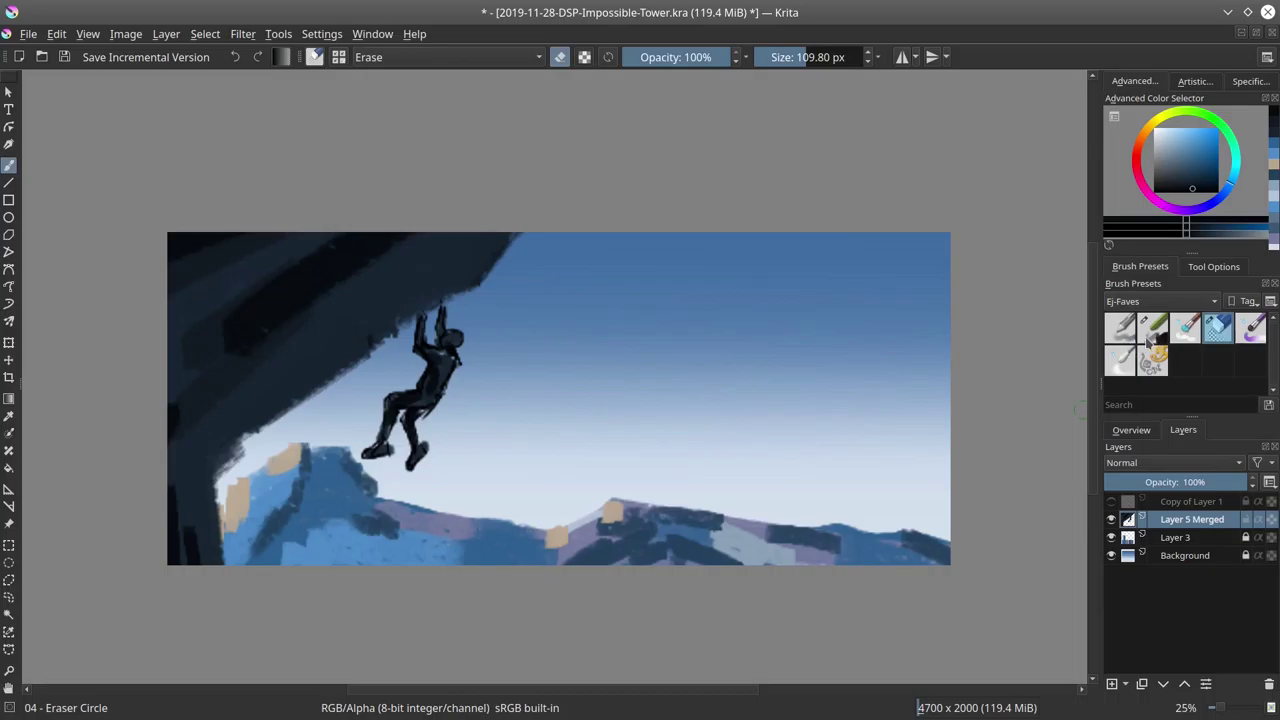
Blend the climber's silhouette with the Blender Textured Soft brush at about 52 px
click(1186, 329)
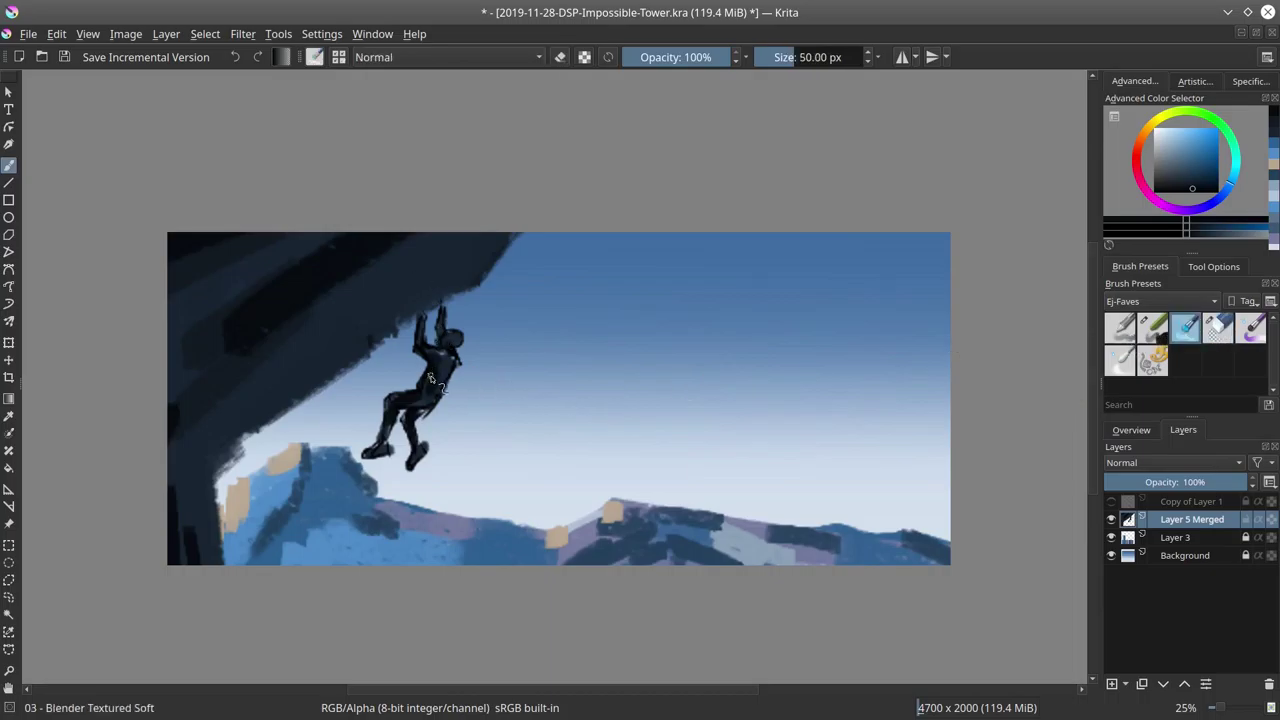
drag(434, 423, 471, 397)
drag(450, 355, 444, 352)
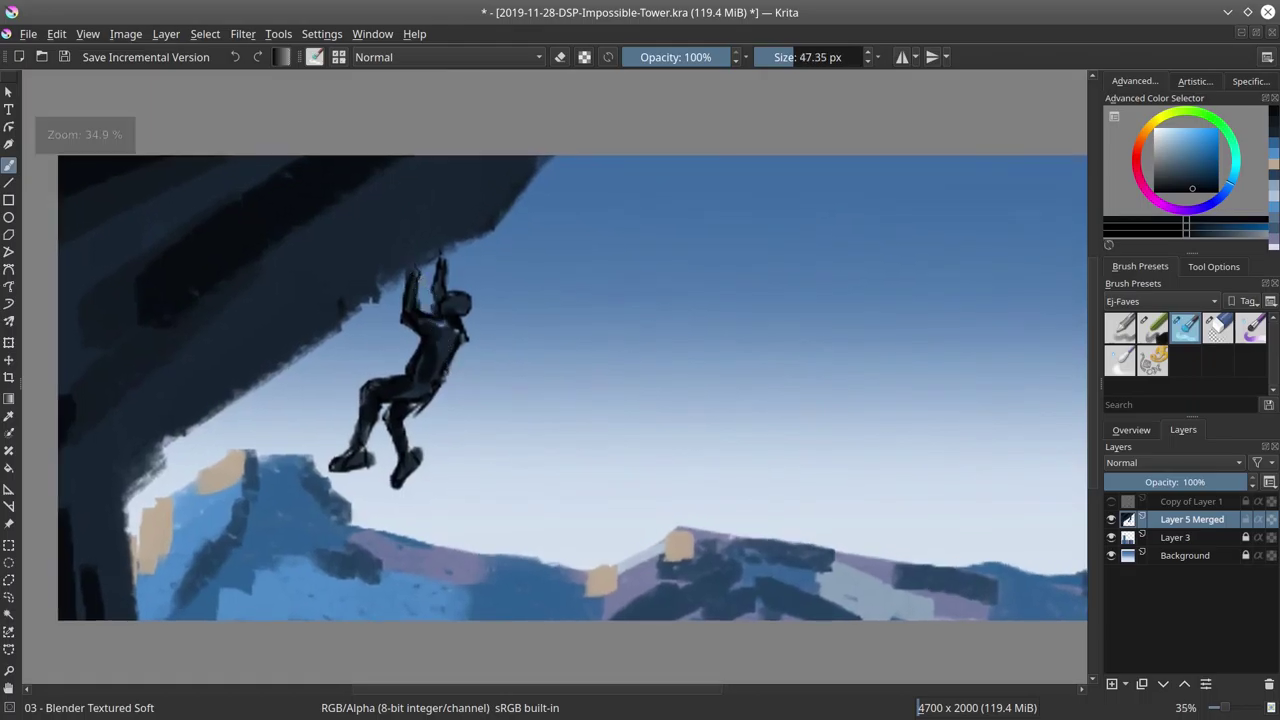
drag(418, 286, 412, 317)
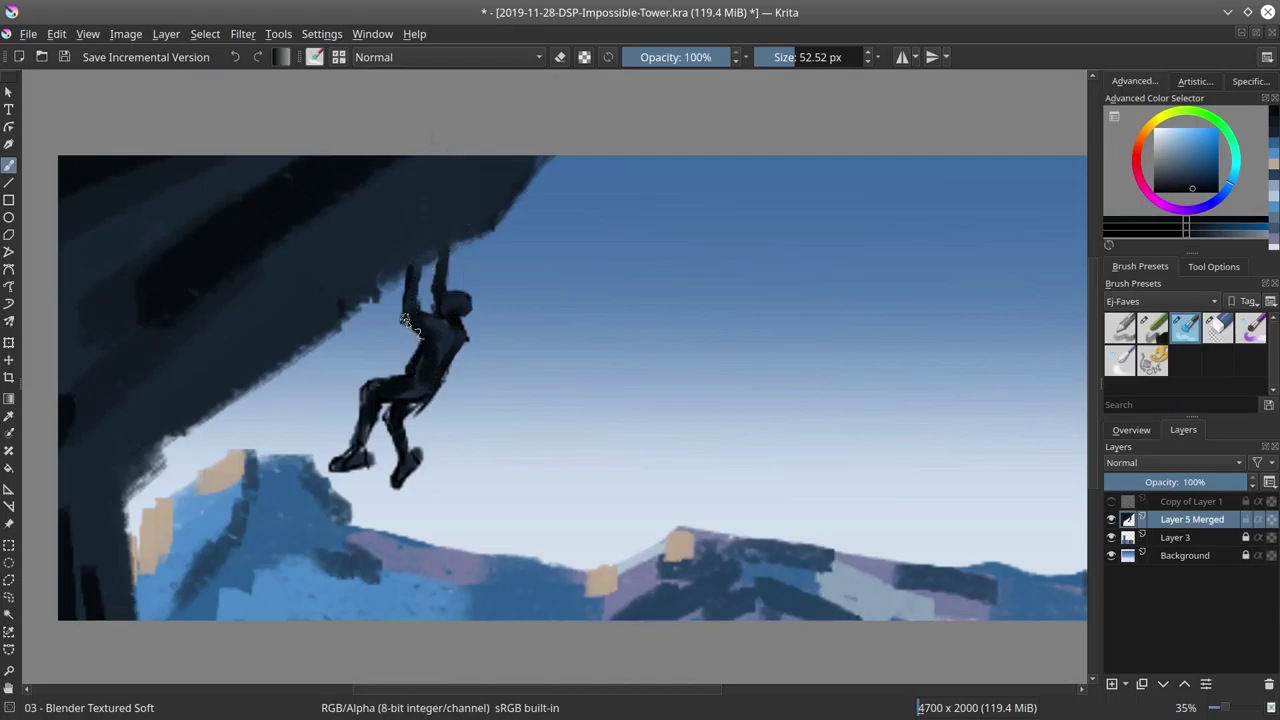
key(bracketright)
key(bracketleft)
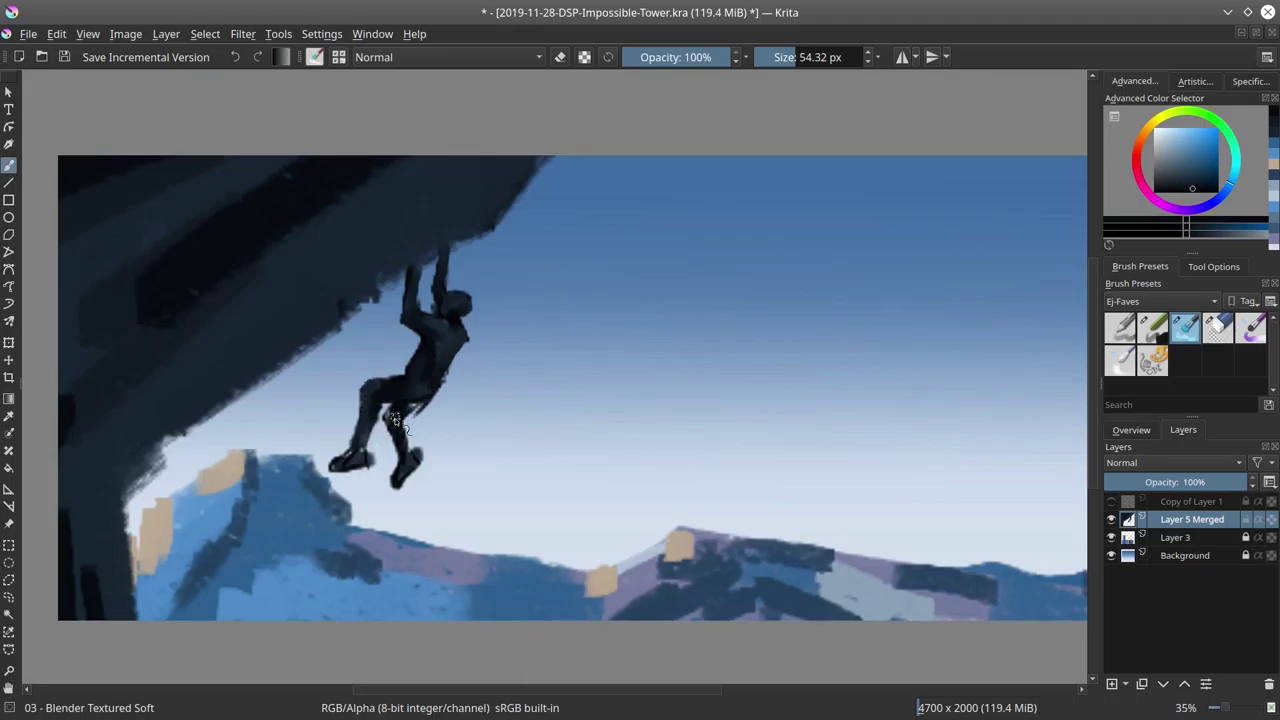
key(bracketleft)
click(9, 580)
Lasso the lower-left mountain area along the painting's bottom edge
drag(122, 510, 128, 634)
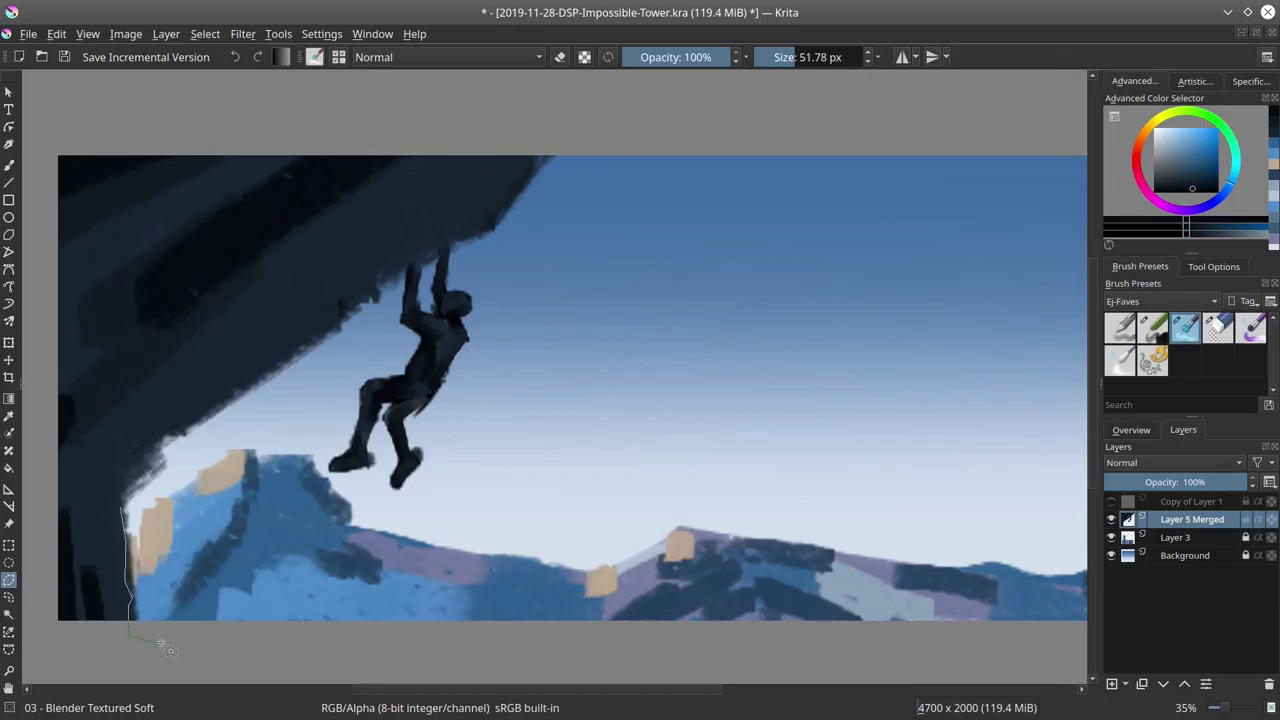
drag(212, 641, 290, 630)
mouse_move(269, 548)
mouse_down()
mouse_move(233, 387)
mouse_move(256, 444)
mouse_move(281, 409)
mouse_move(261, 379)
mouse_move(161, 436)
mouse_move(143, 476)
mouse_move(114, 506)
mouse_up()
Zoom in and trace a freehand outline from the climber's shoe over their head
drag(366, 509, 417, 437)
scroll(417, 437, up, 2)
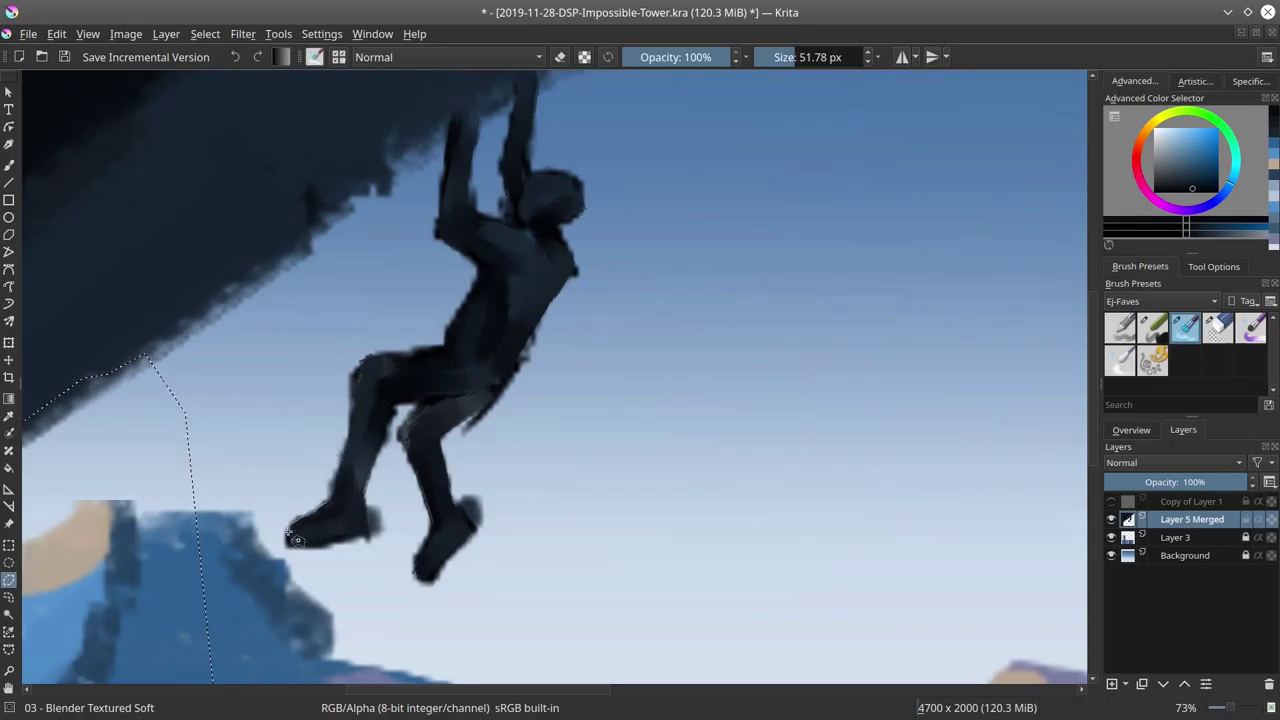
mouse_move(292, 541)
mouse_down()
mouse_move(368, 535)
mouse_move(362, 497)
mouse_move(394, 404)
mouse_move(425, 404)
mouse_move(399, 432)
mouse_move(432, 522)
mouse_move(413, 585)
mouse_move(424, 594)
mouse_move(446, 572)
mouse_move(482, 529)
mouse_move(456, 504)
mouse_move(437, 434)
mouse_move(448, 479)
mouse_move(441, 436)
mouse_move(498, 399)
mouse_move(580, 234)
mouse_up()
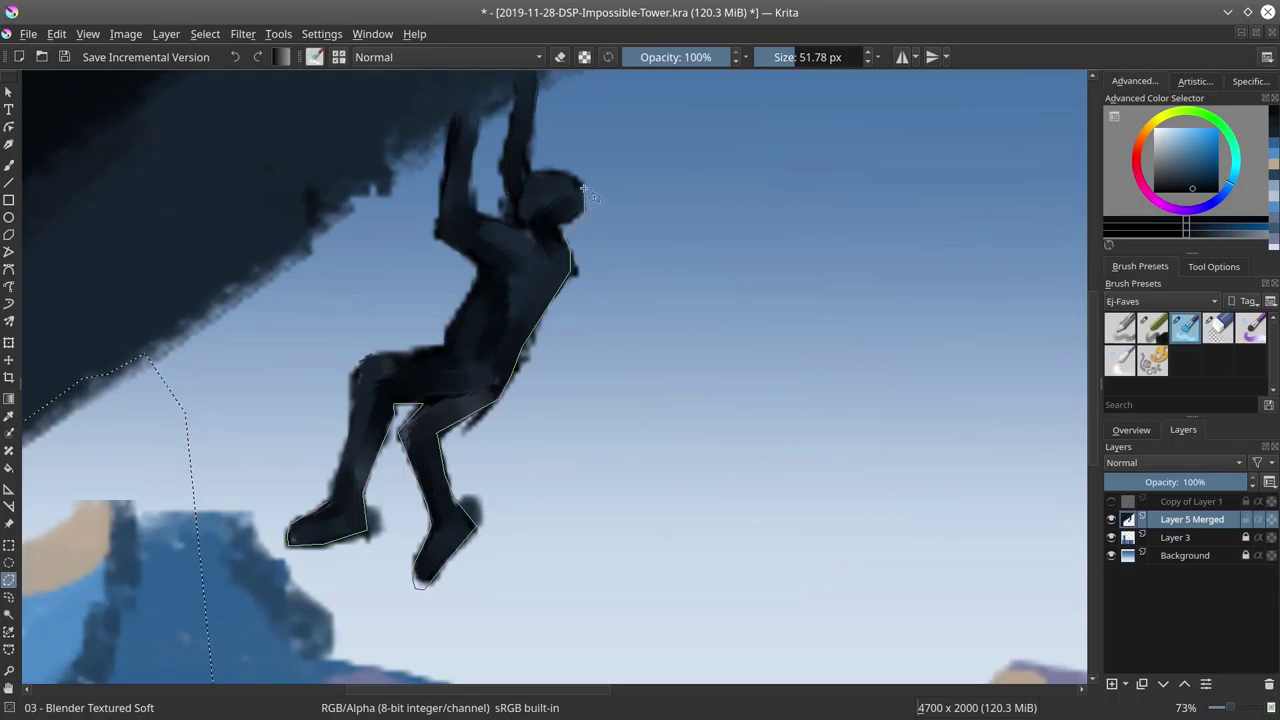
mouse_move(579, 180)
mouse_down()
mouse_move(528, 178)
mouse_move(540, 83)
mouse_move(540, 152)
mouse_move(540, 136)
mouse_move(655, 99)
mouse_move(758, 382)
mouse_move(771, 499)
mouse_move(751, 618)
mouse_move(779, 510)
mouse_move(794, 584)
mouse_move(476, 623)
mouse_move(180, 631)
mouse_move(179, 522)
mouse_move(220, 438)
mouse_up()
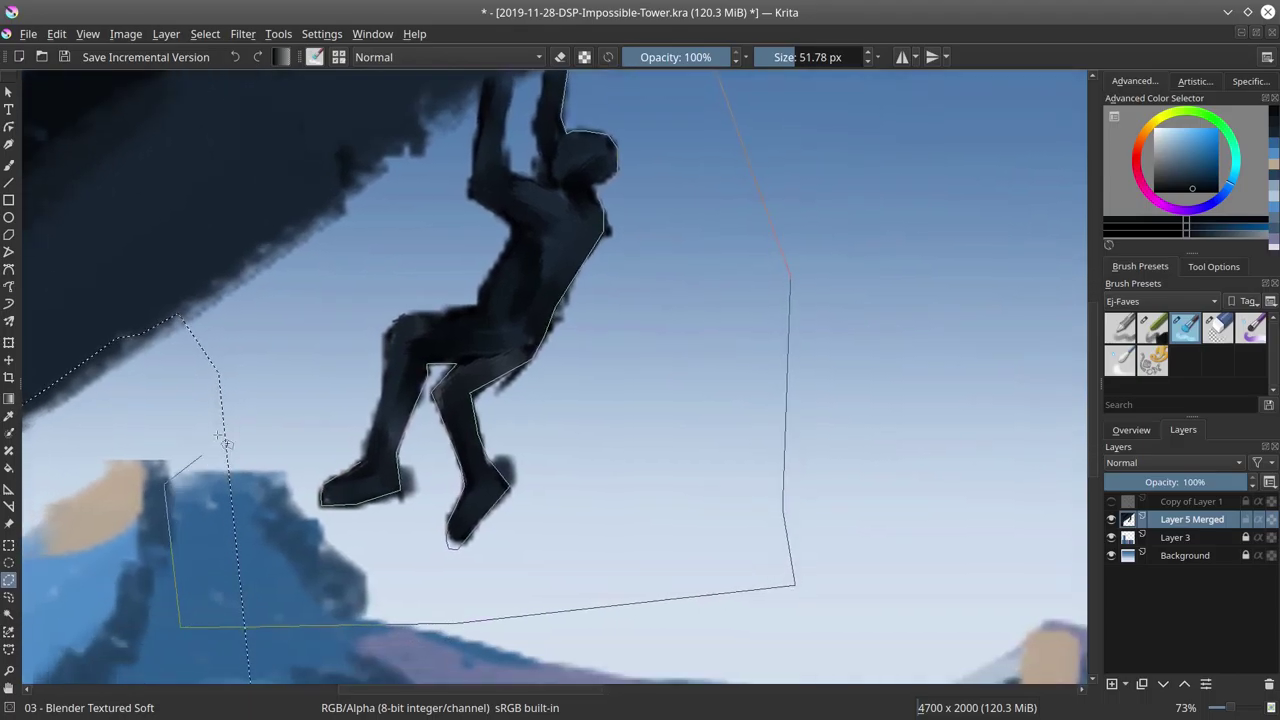
Close freehand outlines around the climber's body and along the rock edge to the hands
mouse_move(295, 376)
mouse_down()
mouse_move(317, 315)
mouse_move(401, 328)
mouse_up()
drag(376, 462, 377, 462)
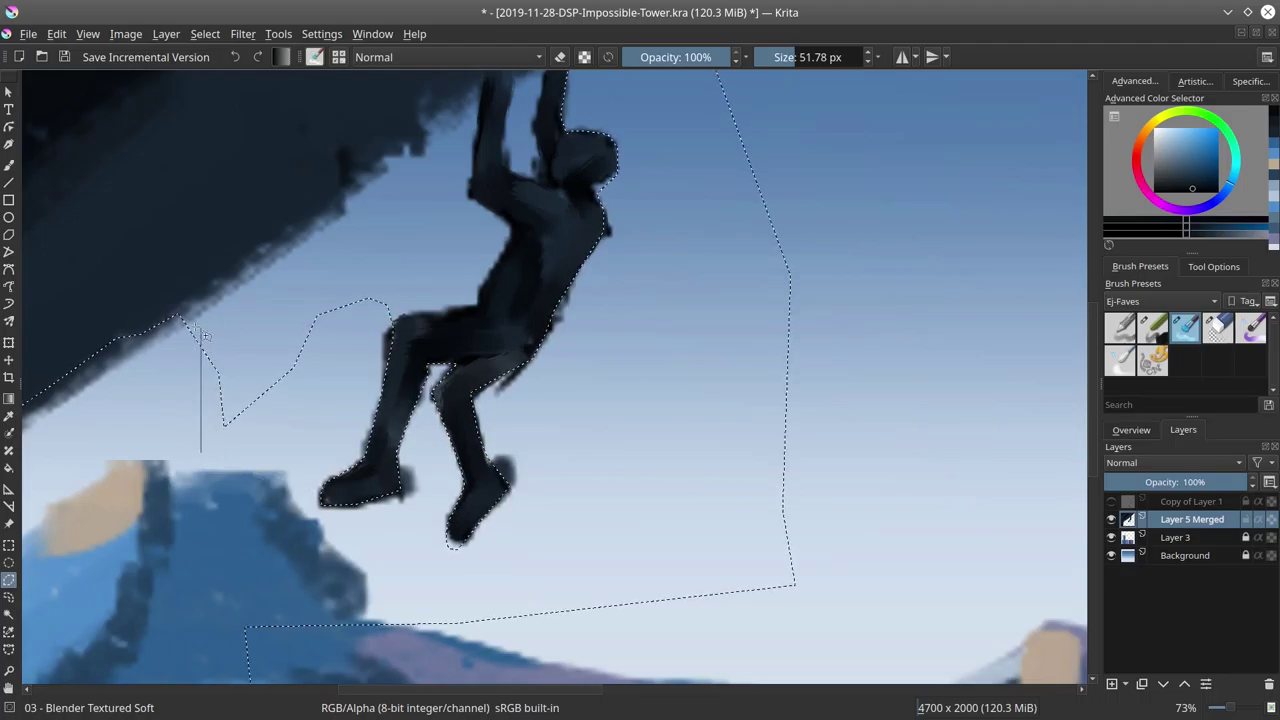
mouse_move(241, 260)
mouse_down()
mouse_move(286, 208)
mouse_move(326, 199)
mouse_move(418, 134)
mouse_move(424, 104)
mouse_move(483, 80)
mouse_move(469, 201)
mouse_move(514, 236)
mouse_move(481, 286)
mouse_up()
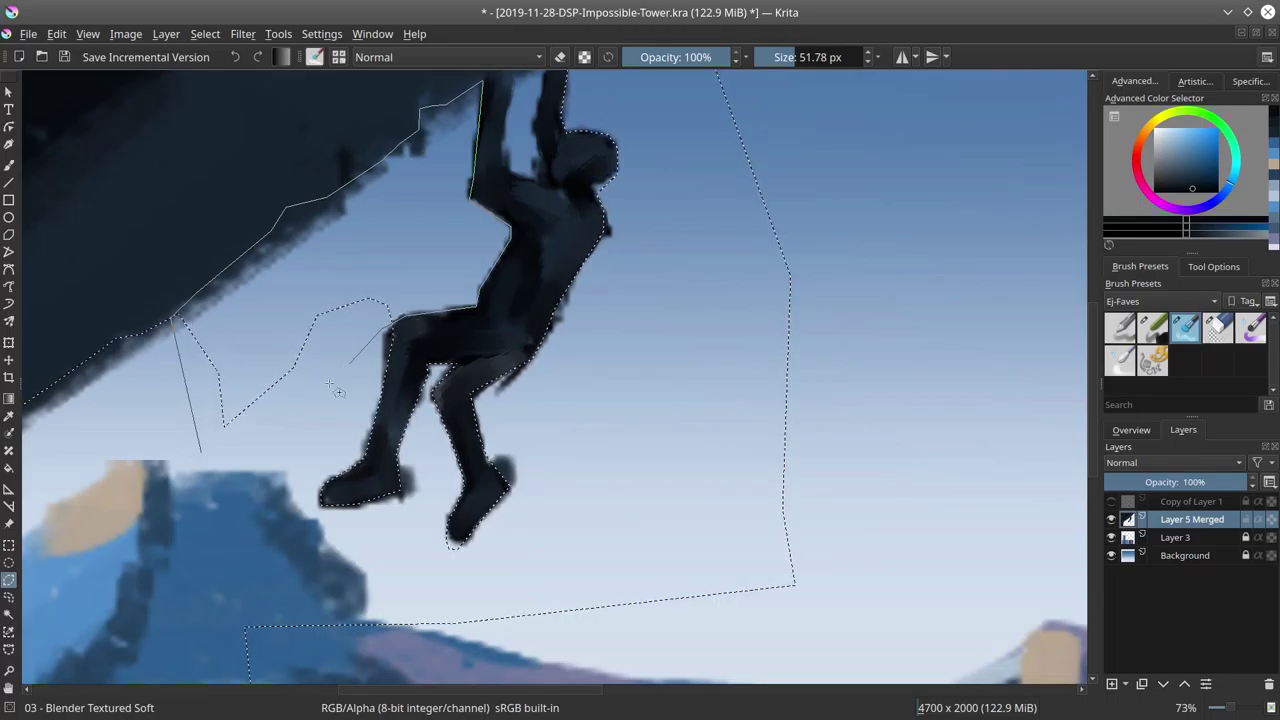
drag(270, 450, 265, 445)
Trace down the climber's arm and extend the selection over the canvas top
drag(627, 320, 592, 430)
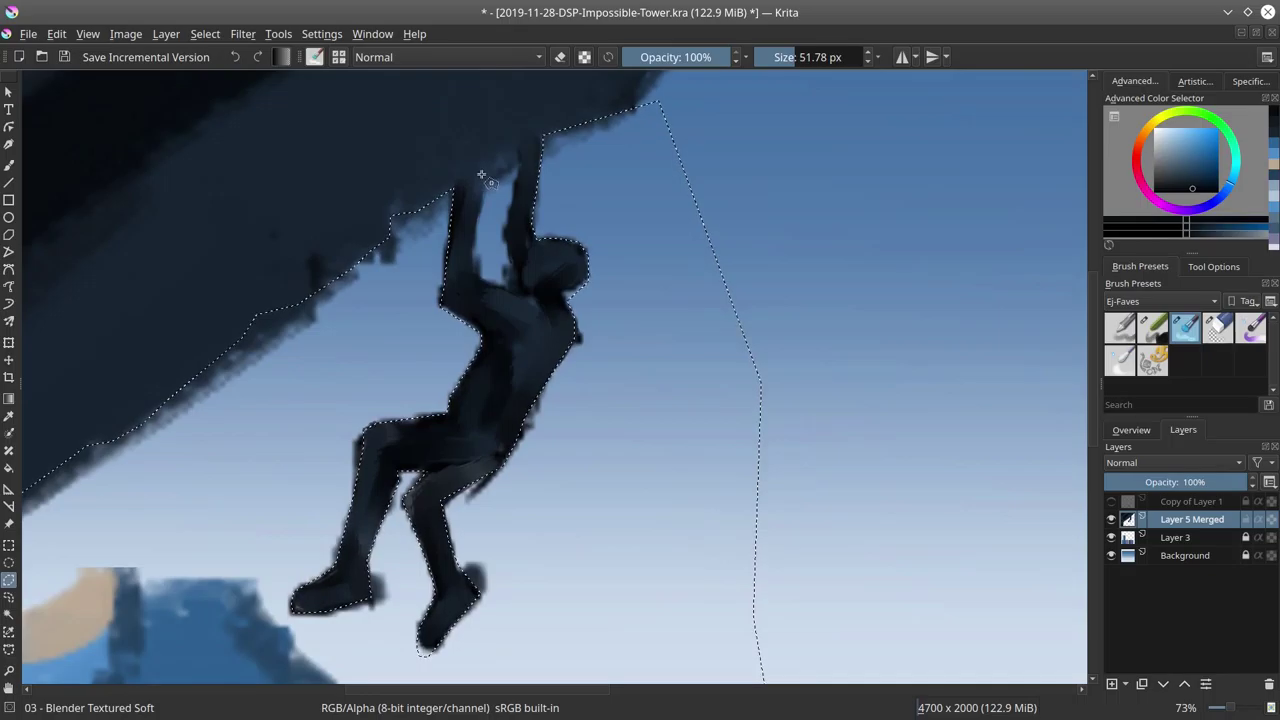
mouse_move(481, 176)
mouse_down()
mouse_move(471, 245)
mouse_move(475, 278)
mouse_move(490, 279)
mouse_move(515, 269)
mouse_move(520, 178)
mouse_up()
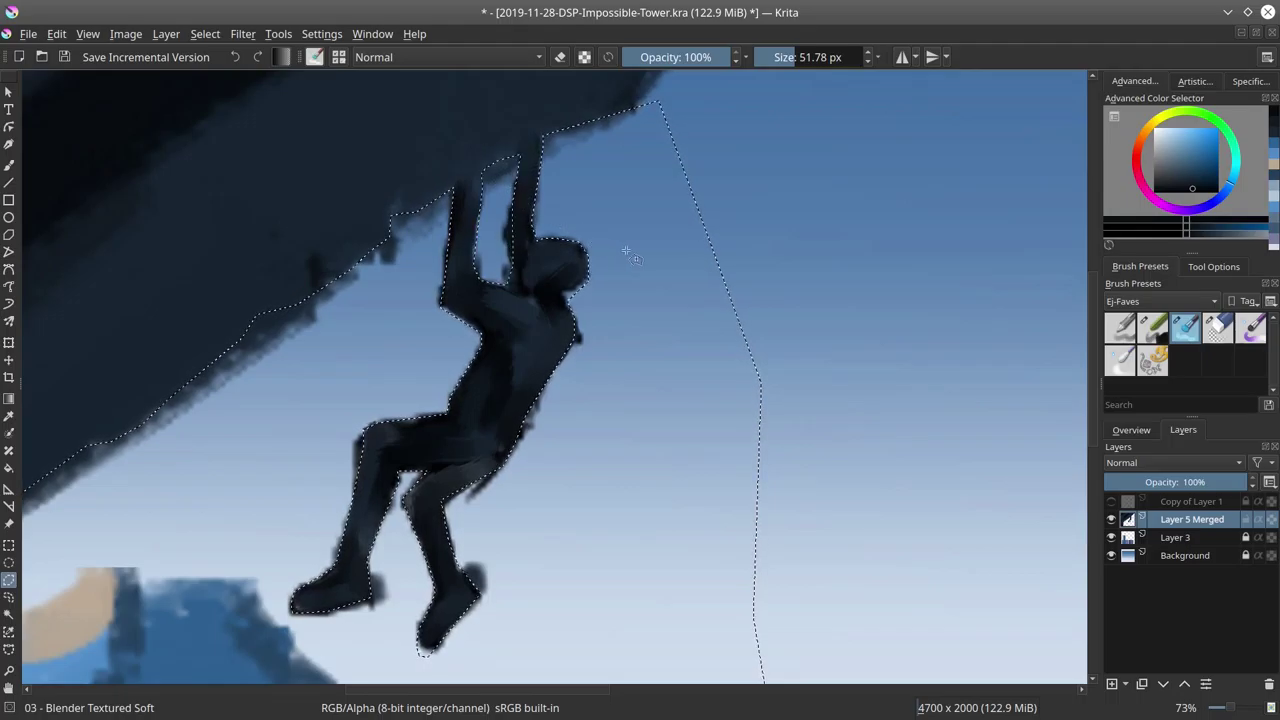
scroll(613, 257, up, 3)
mouse_move(613, 257)
mouse_down()
mouse_move(720, 113)
mouse_move(876, 131)
mouse_move(960, 300)
mouse_move(963, 522)
mouse_move(947, 551)
mouse_move(689, 627)
mouse_move(649, 443)
mouse_up()
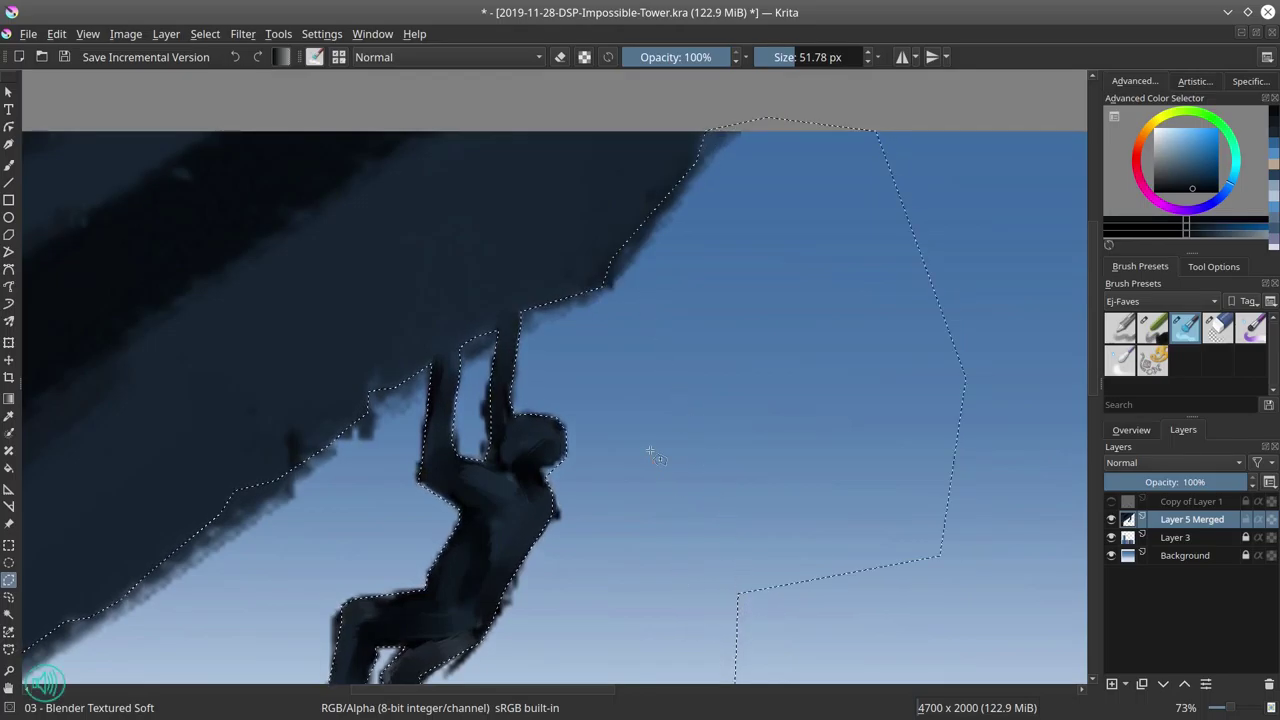
scroll(640, 480, down, 3)
scroll(705, 407, down, 2)
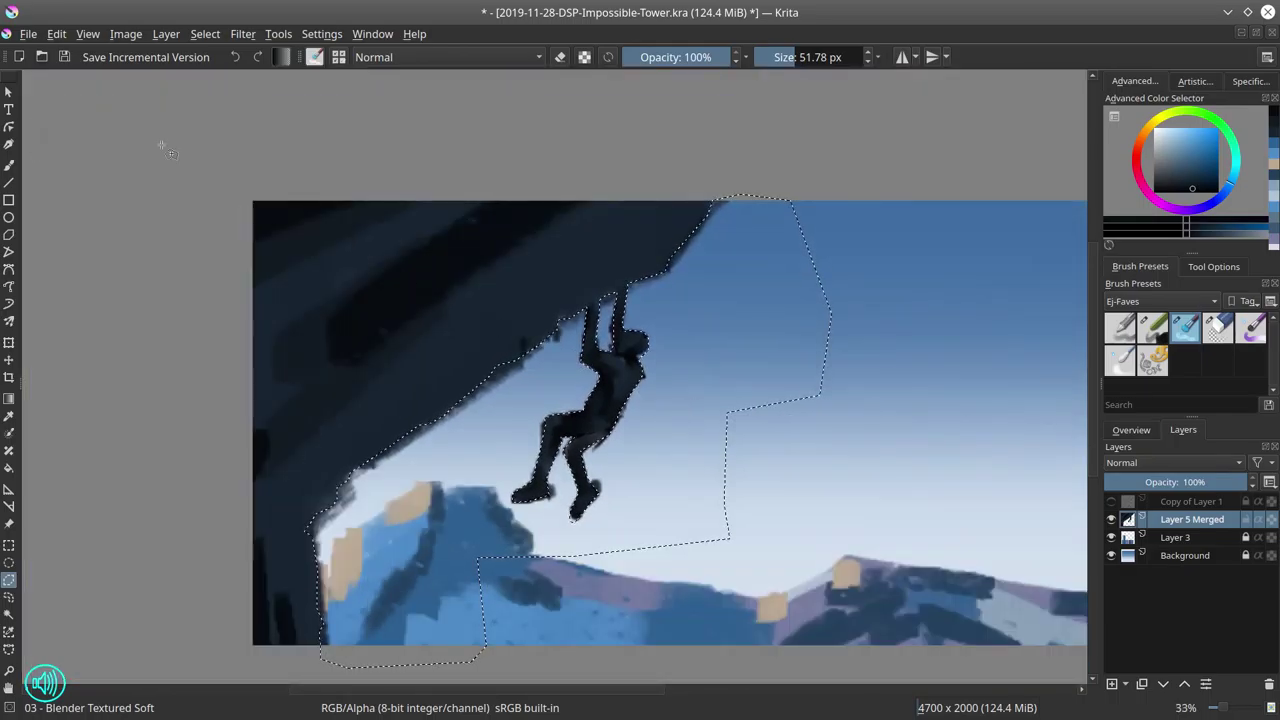
Cut the selected area out of the layer with Edit > Cut
click(57, 34)
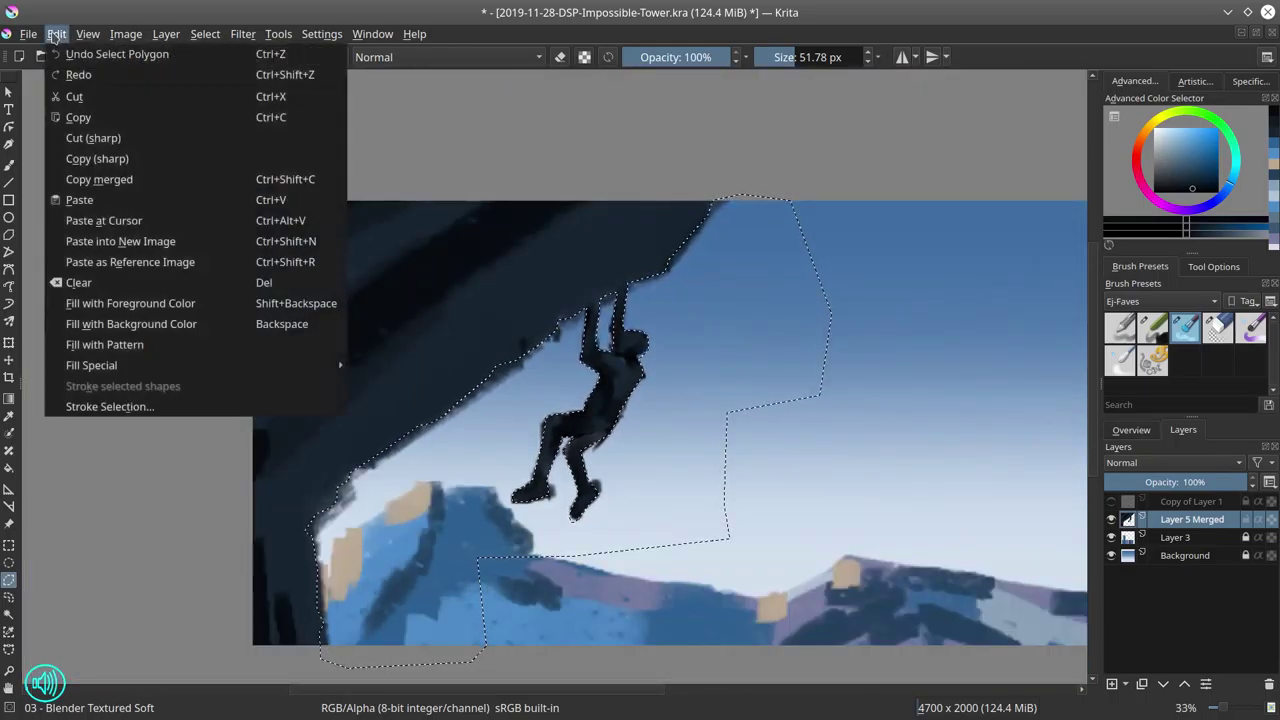
click(64, 97)
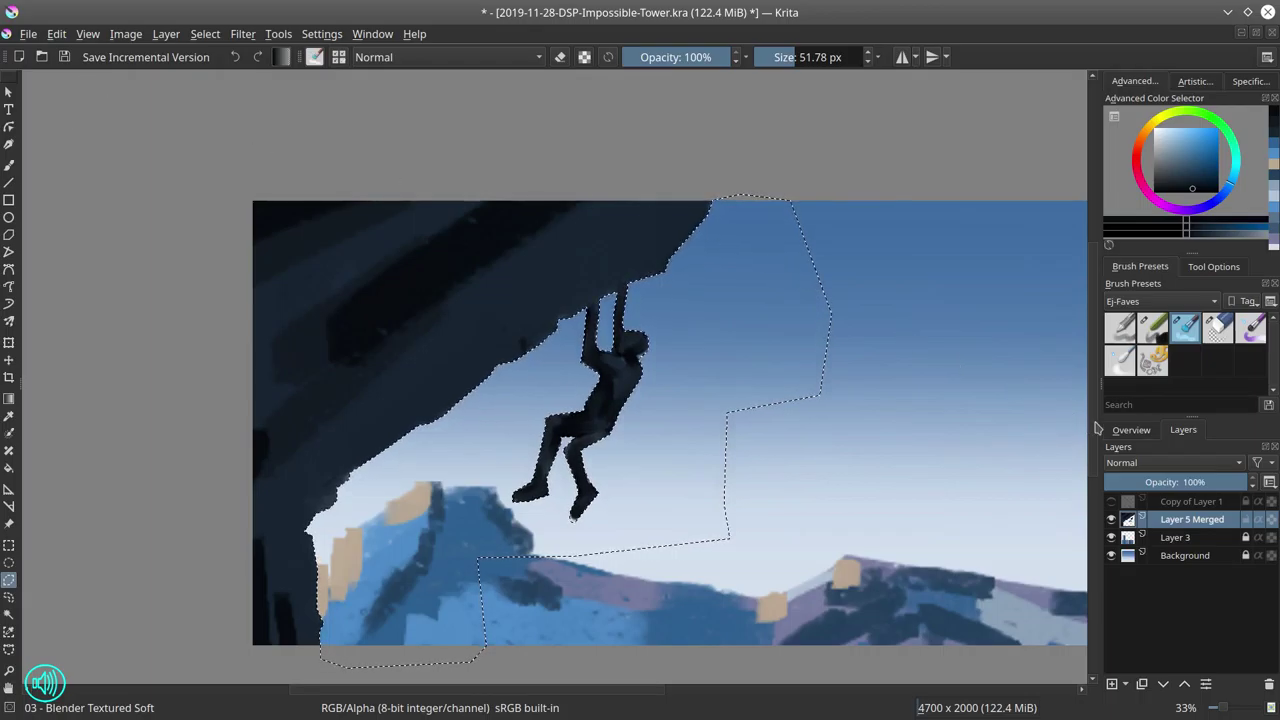
click(1128, 431)
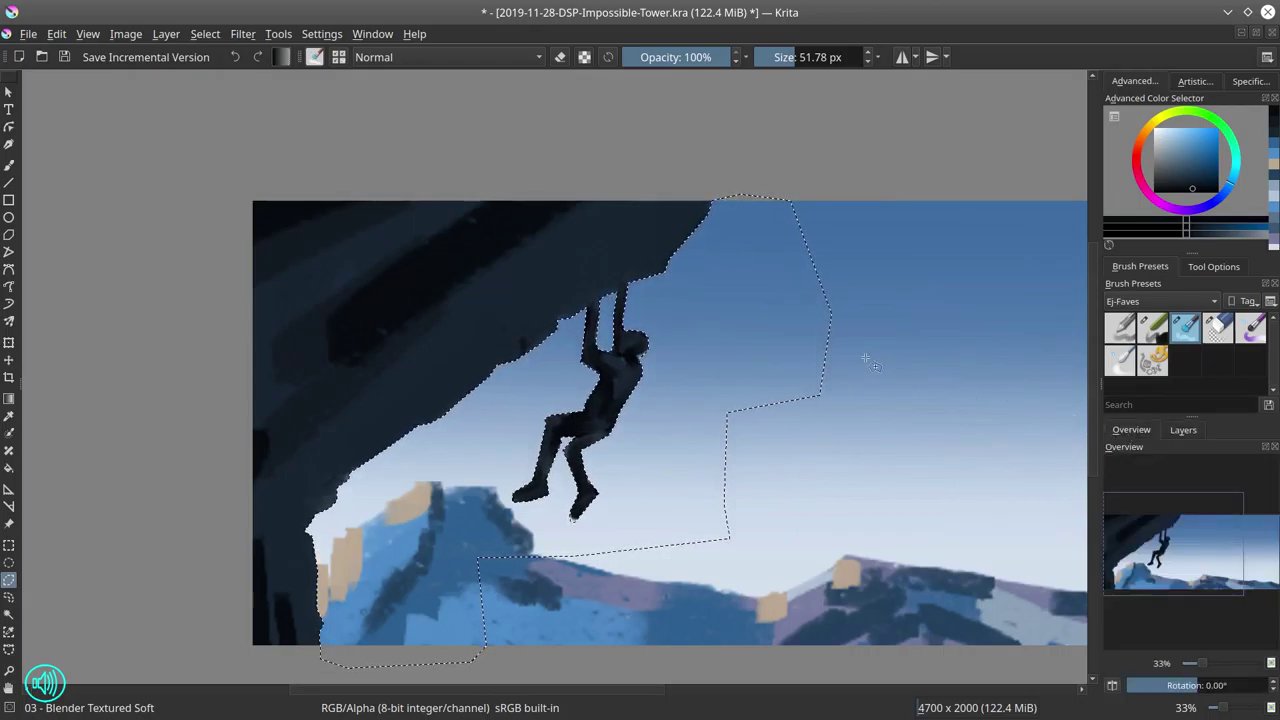
Invert the selection and paint dark-blue touch-ups on the arm with a 74 px Chalk Details brush
click(1152, 328)
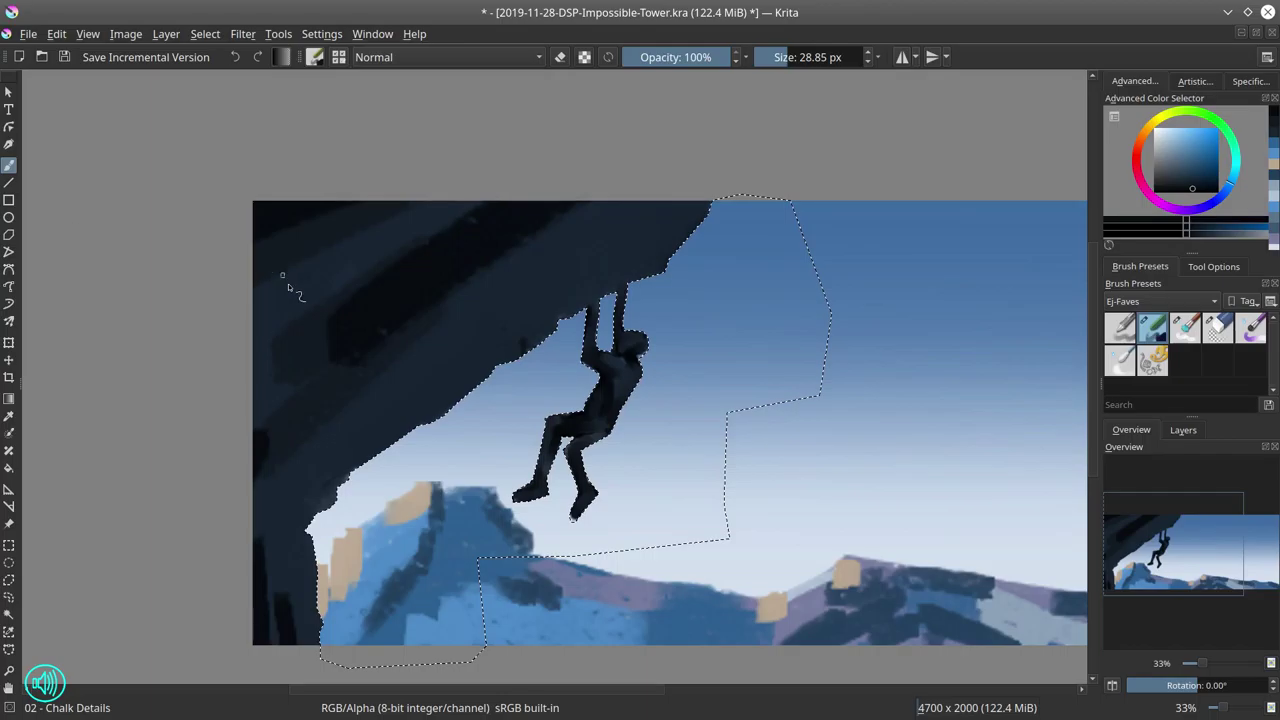
click(204, 34)
click(240, 116)
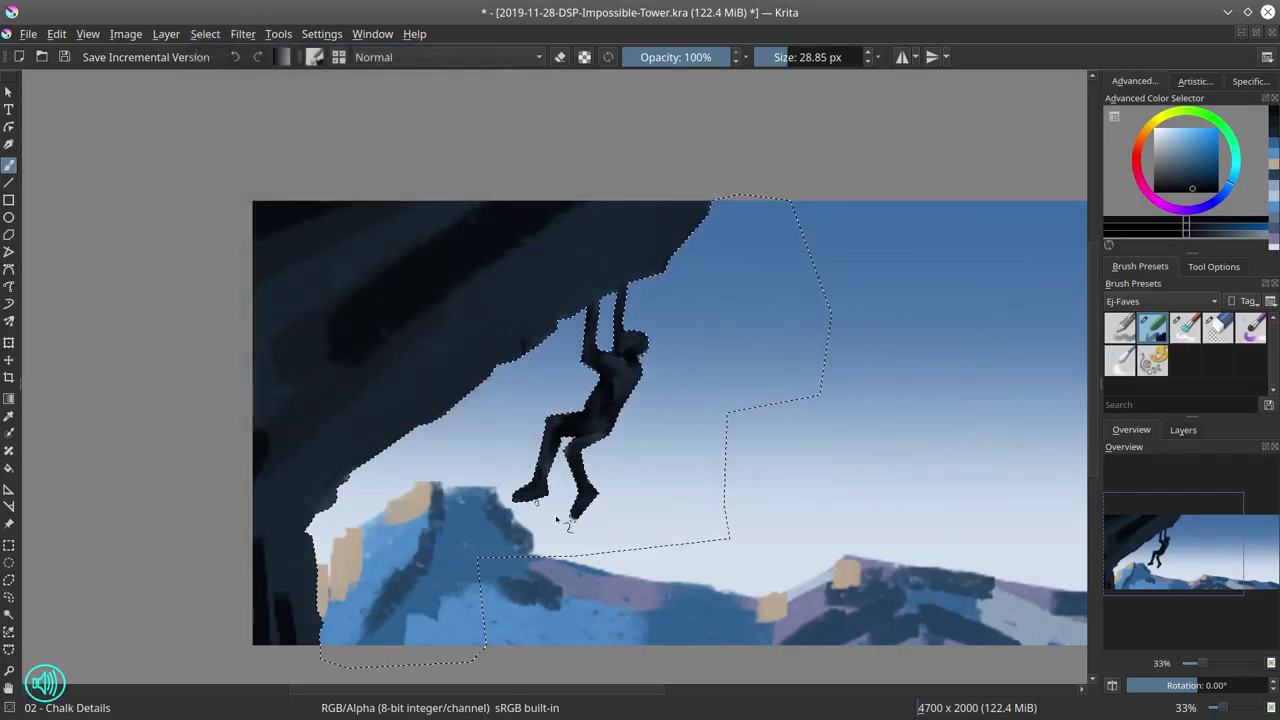
key(bracketright)
key(bracketright)
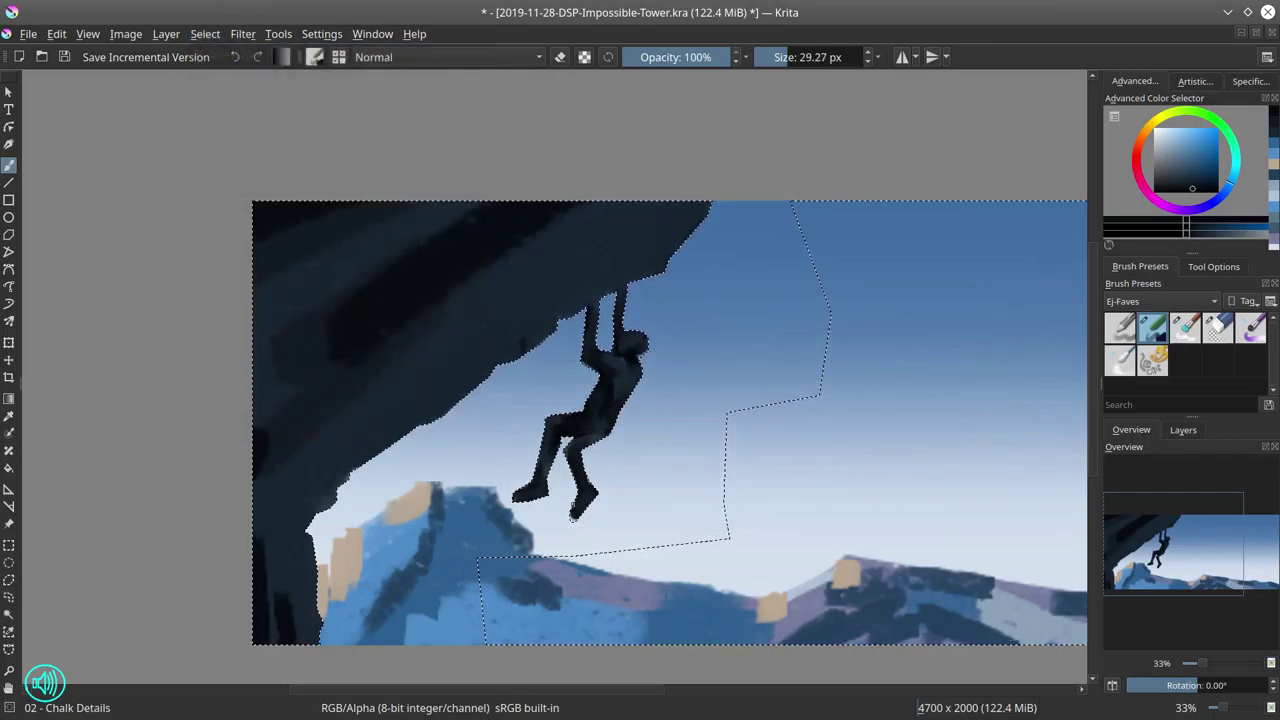
key(bracketright)
key(bracketright)
key(bracketright)
key(bracketright)
key(bracketright)
key(bracketright)
key(bracketright)
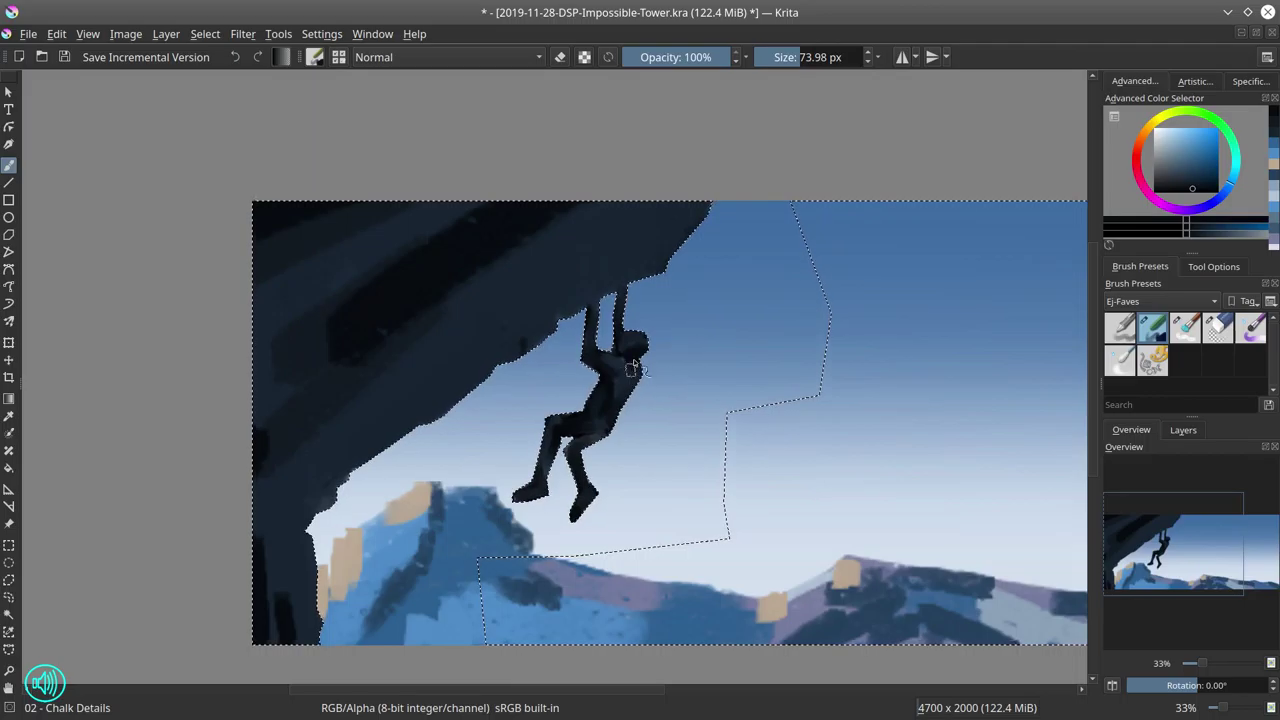
ctrl+click(636, 350)
drag(636, 345, 615, 340)
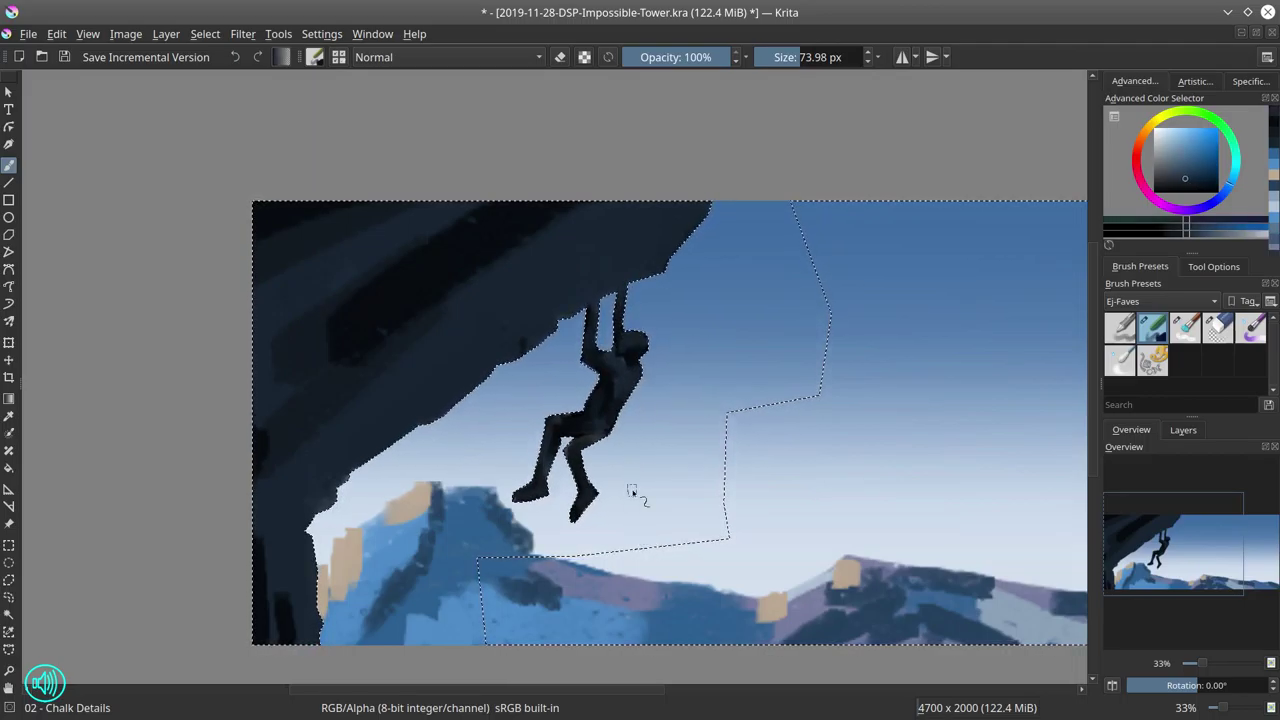
click(205, 33)
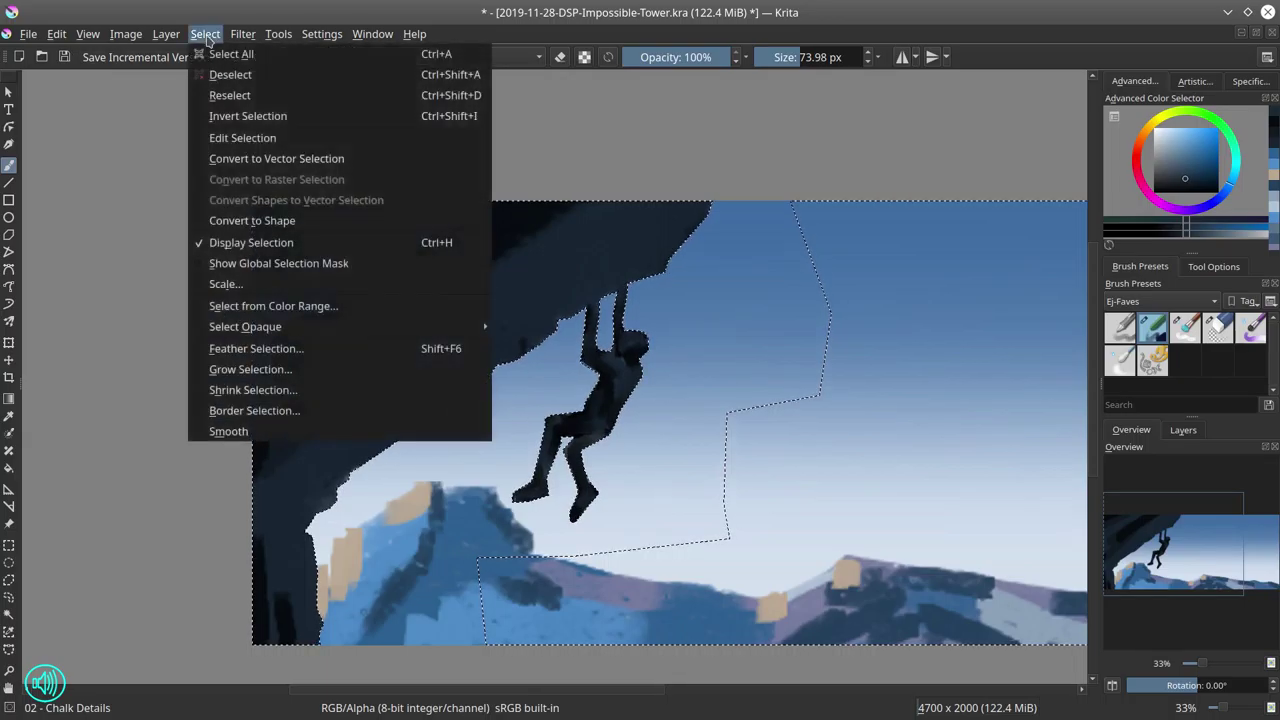
Deselect everything and zoom out to show the whole 4700 × 2000 painting
click(230, 74)
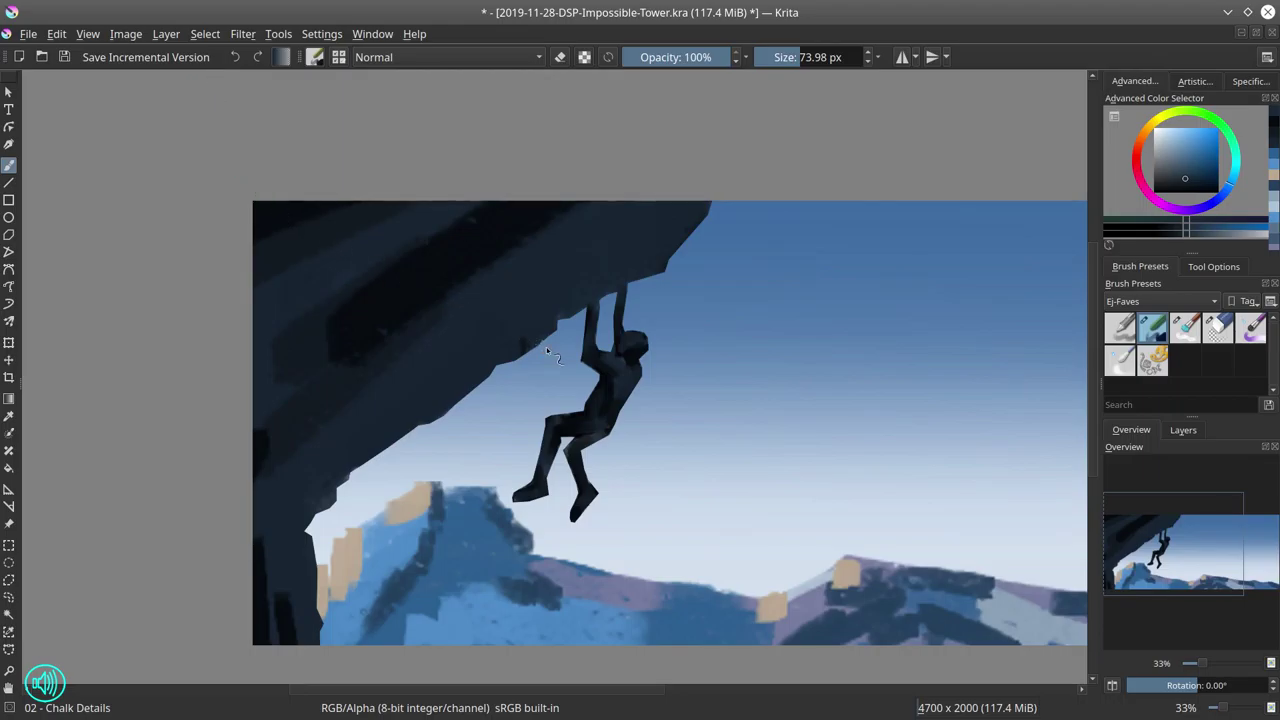
scroll(540, 345, down, 2)
drag(742, 463, 532, 363)
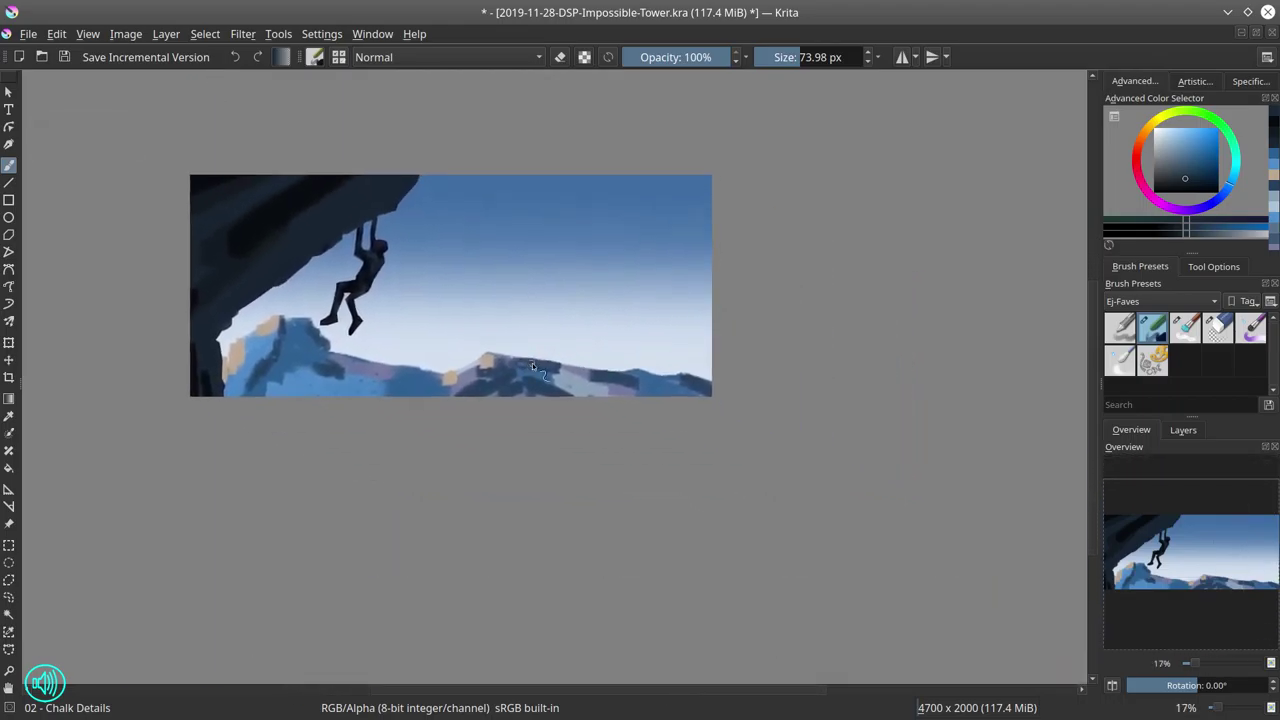
mouse_move(476, 17)
Select Layer 3 and shift the mountains slightly lower with the Transform tool
click(1185, 430)
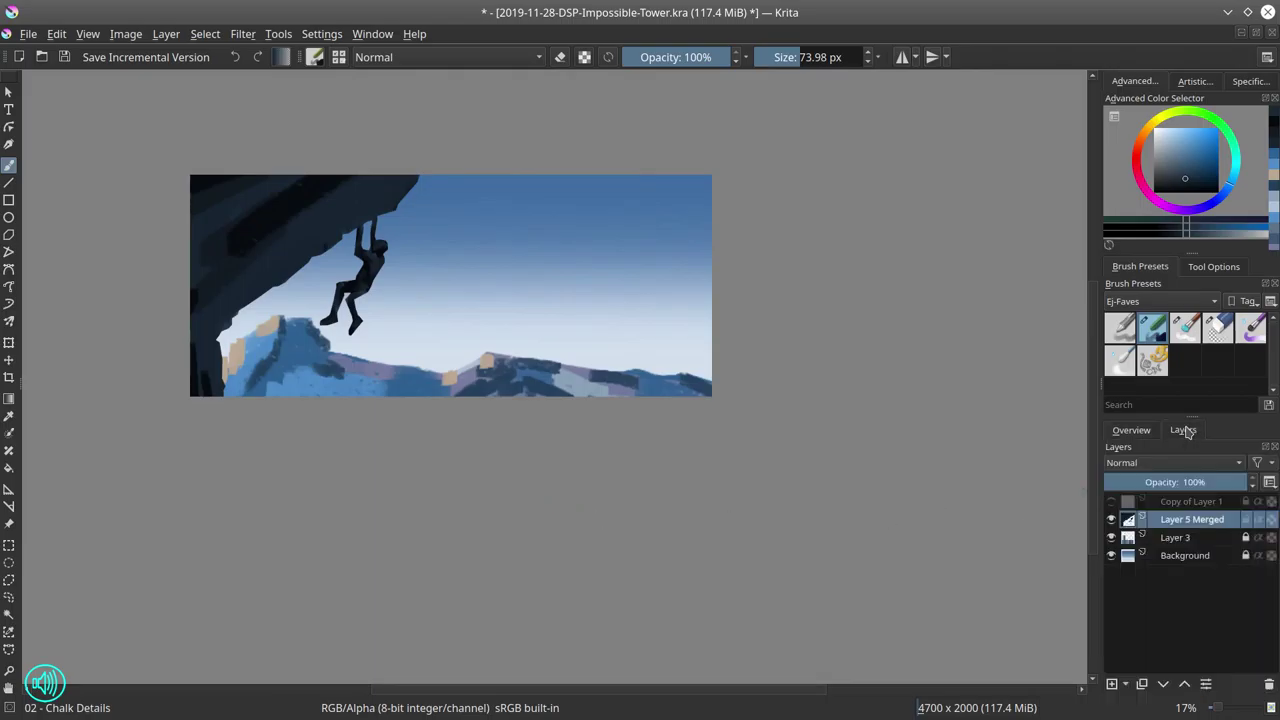
click(1222, 540)
click(9, 361)
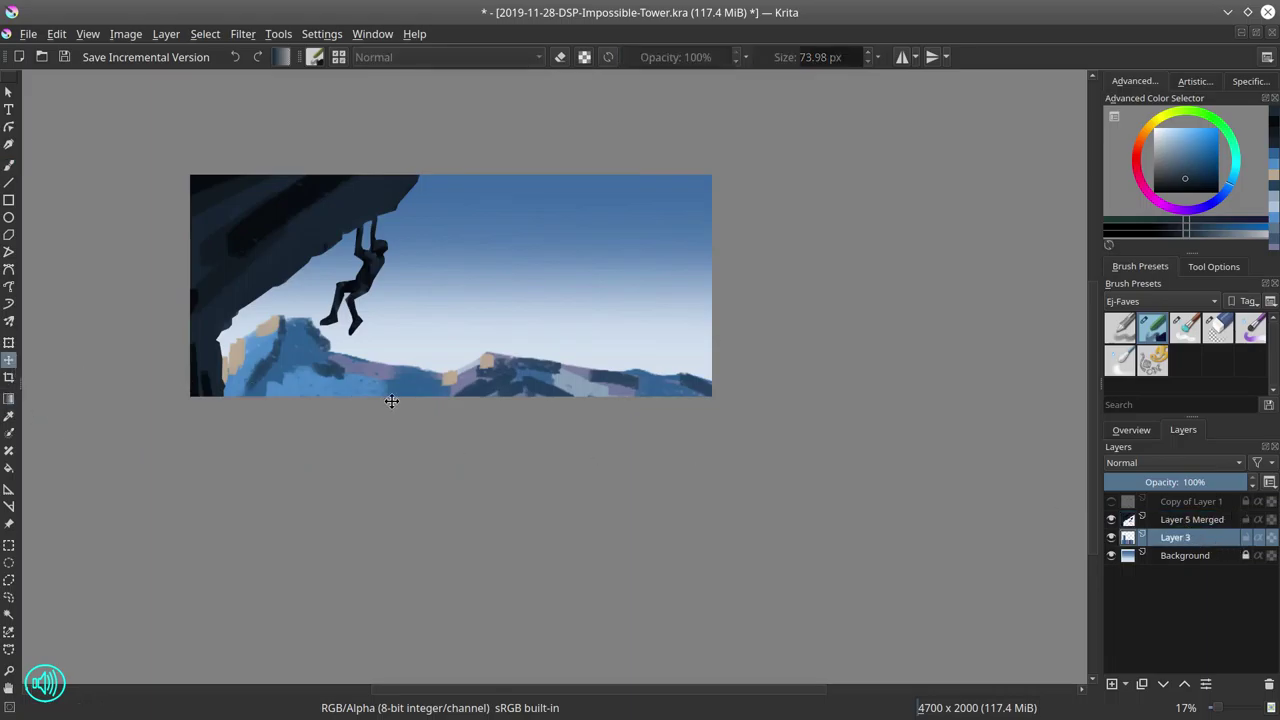
mouse_move(391, 397)
mouse_down()
mouse_move(390, 423)
mouse_move(388, 401)
mouse_up()
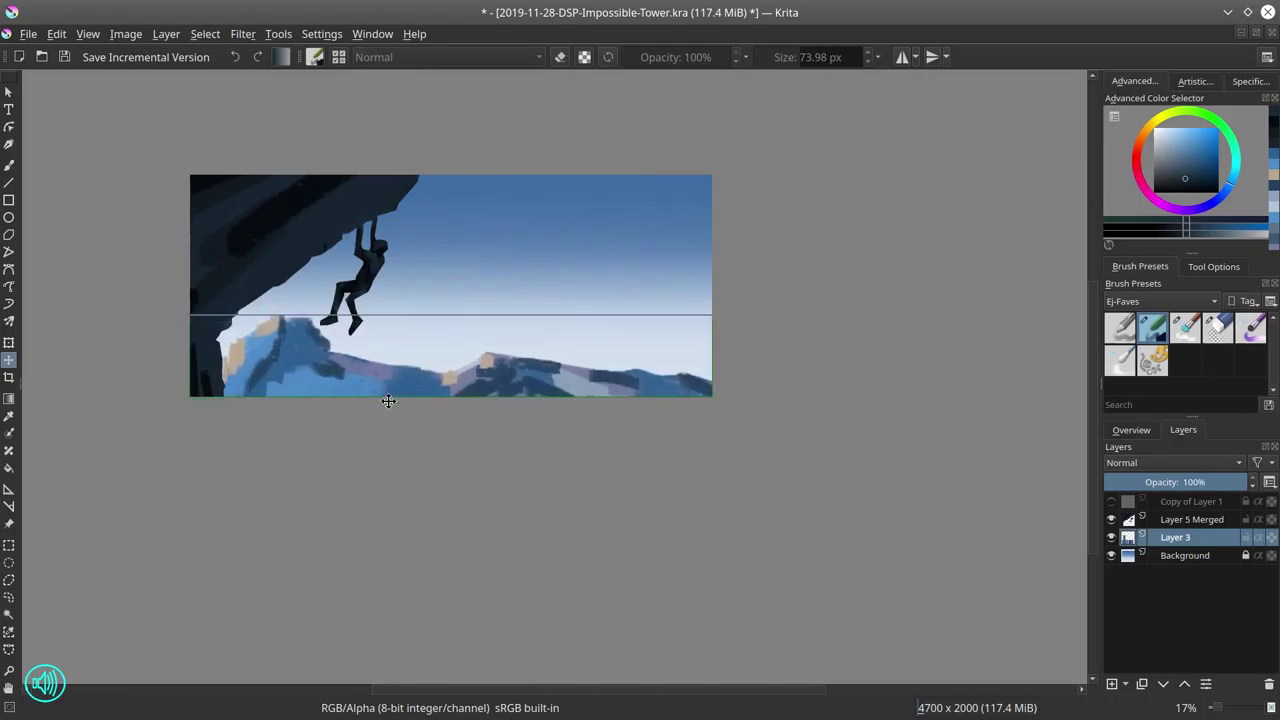
Squash the mountains down from the top, stretch them wider to the left, and apply
click(9, 342)
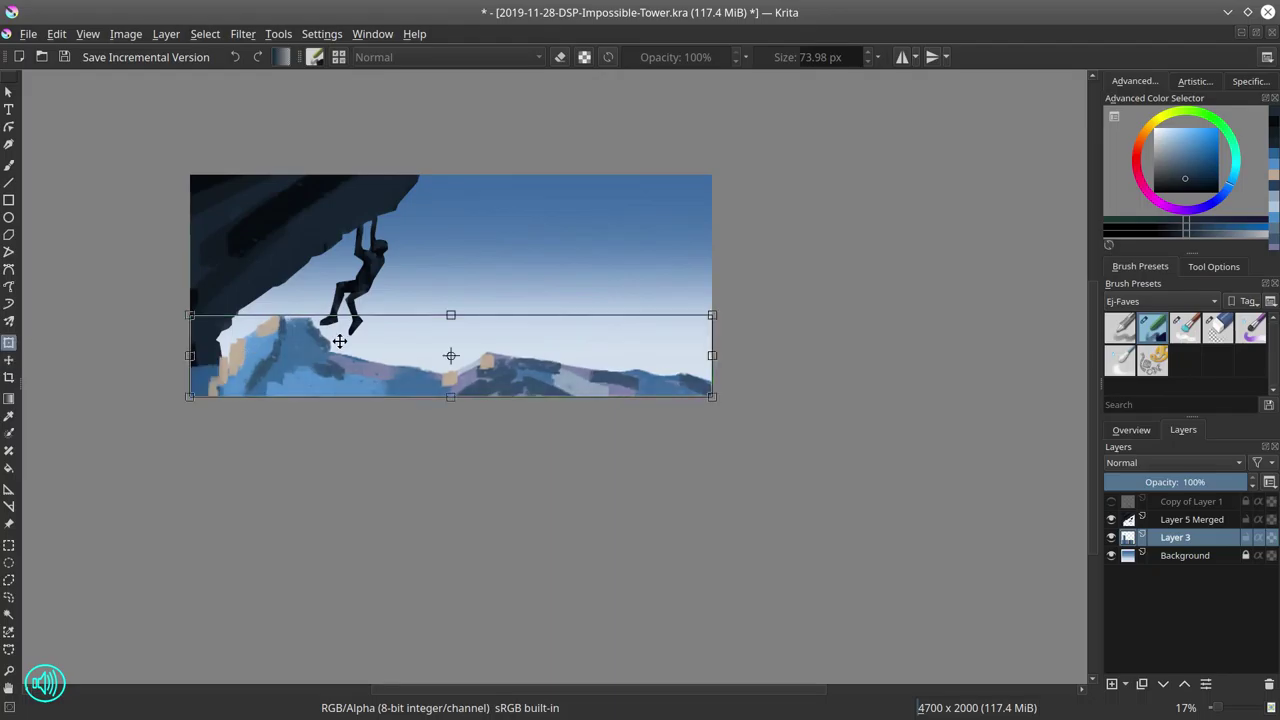
drag(451, 317, 451, 333)
drag(190, 365, 180, 365)
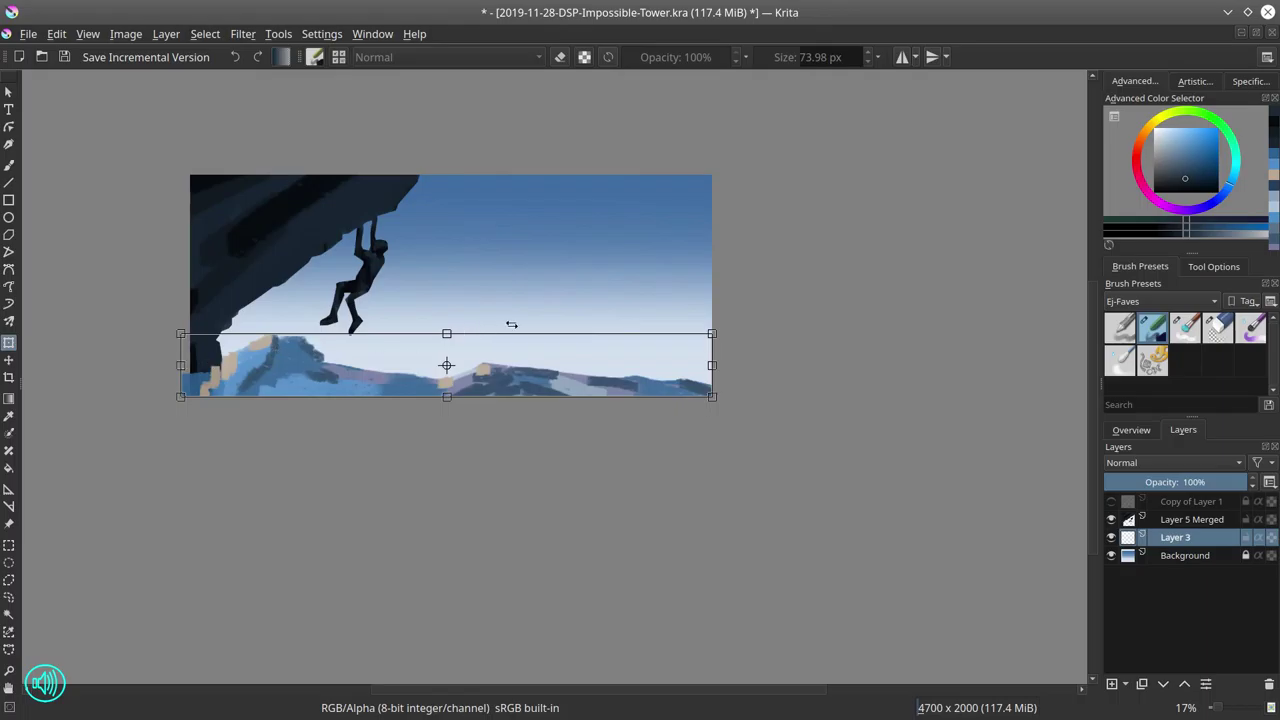
drag(447, 333, 447, 336)
key(Return)
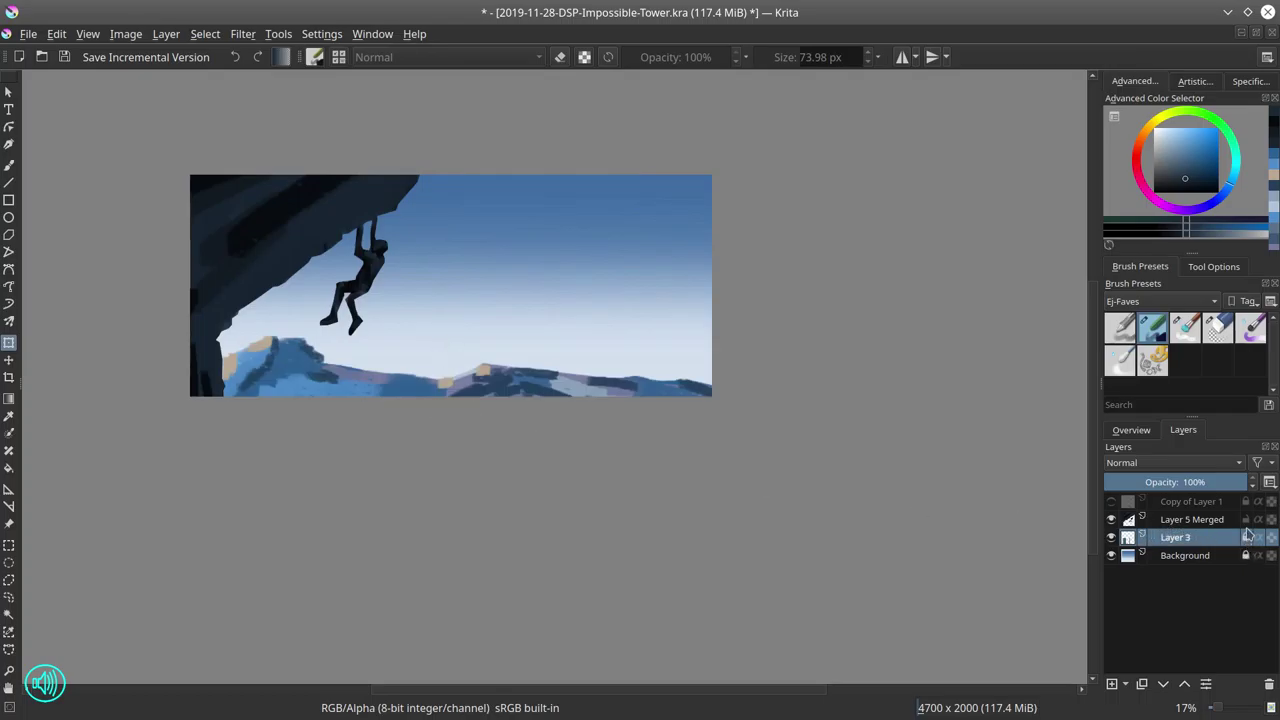
click(1142, 436)
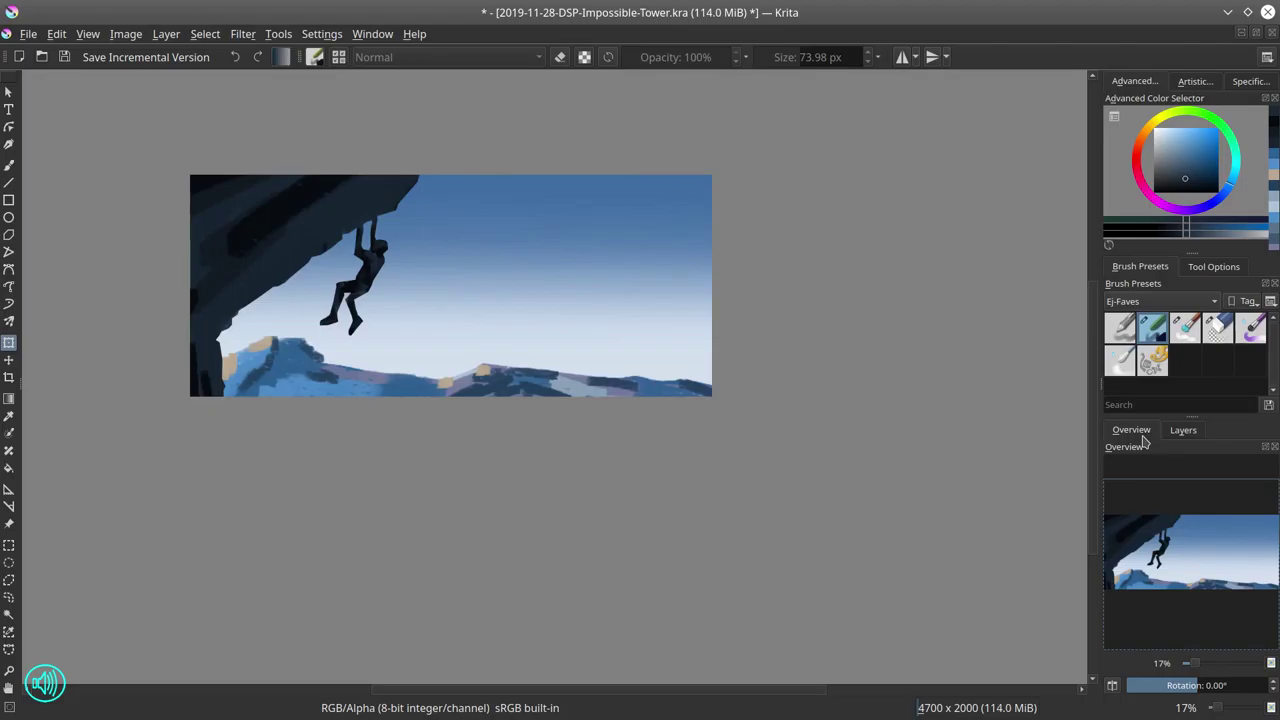
Unlock Layer 3 and set up the Chalk Details brush at about 80 px
click(1183, 430)
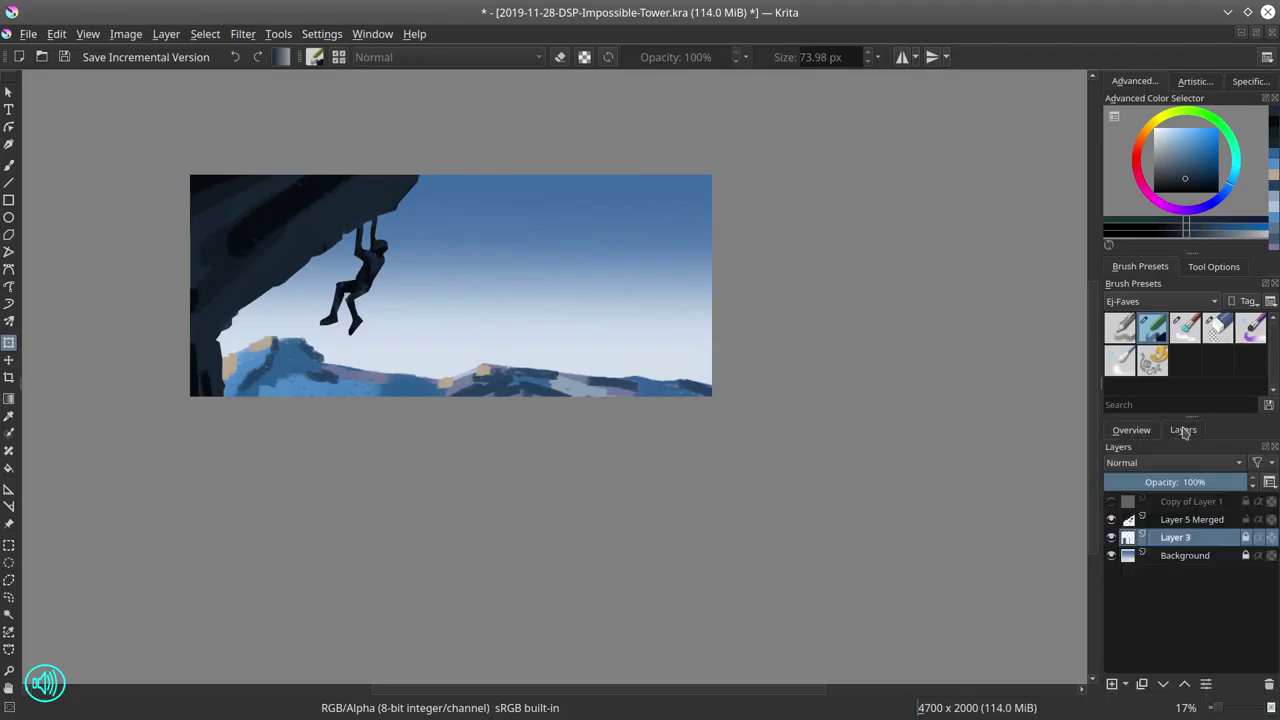
click(1246, 537)
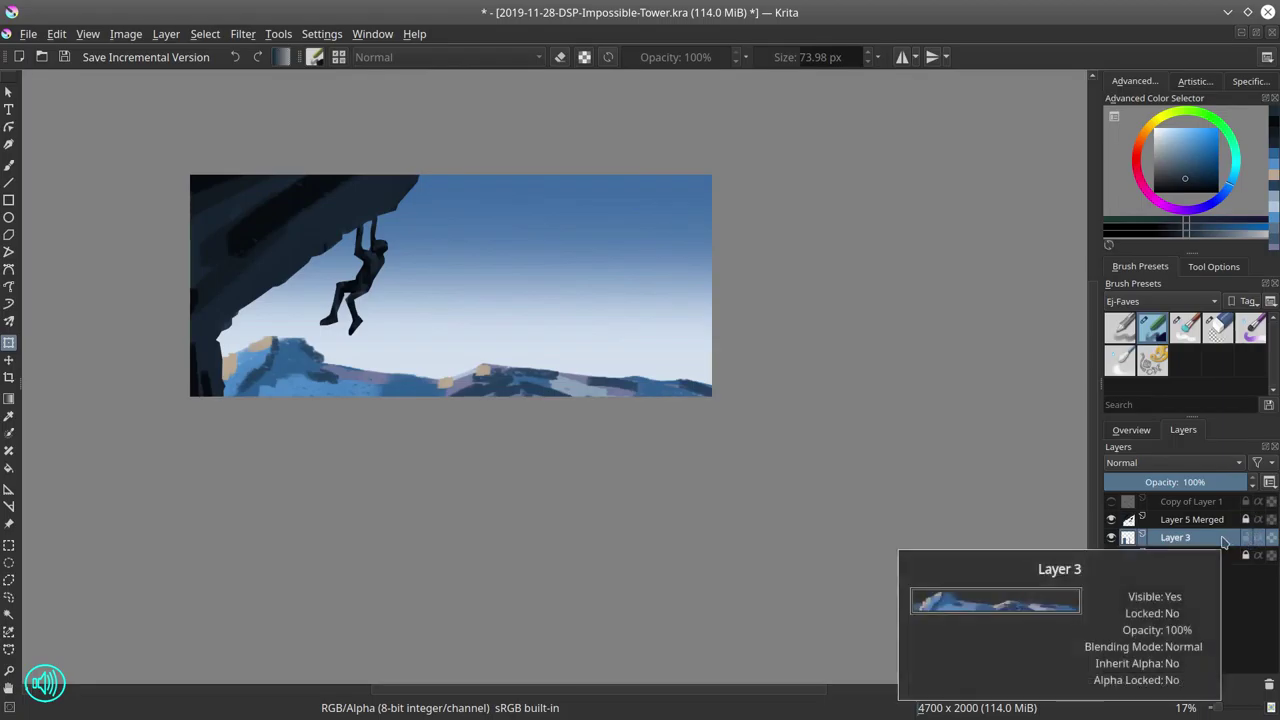
key(b)
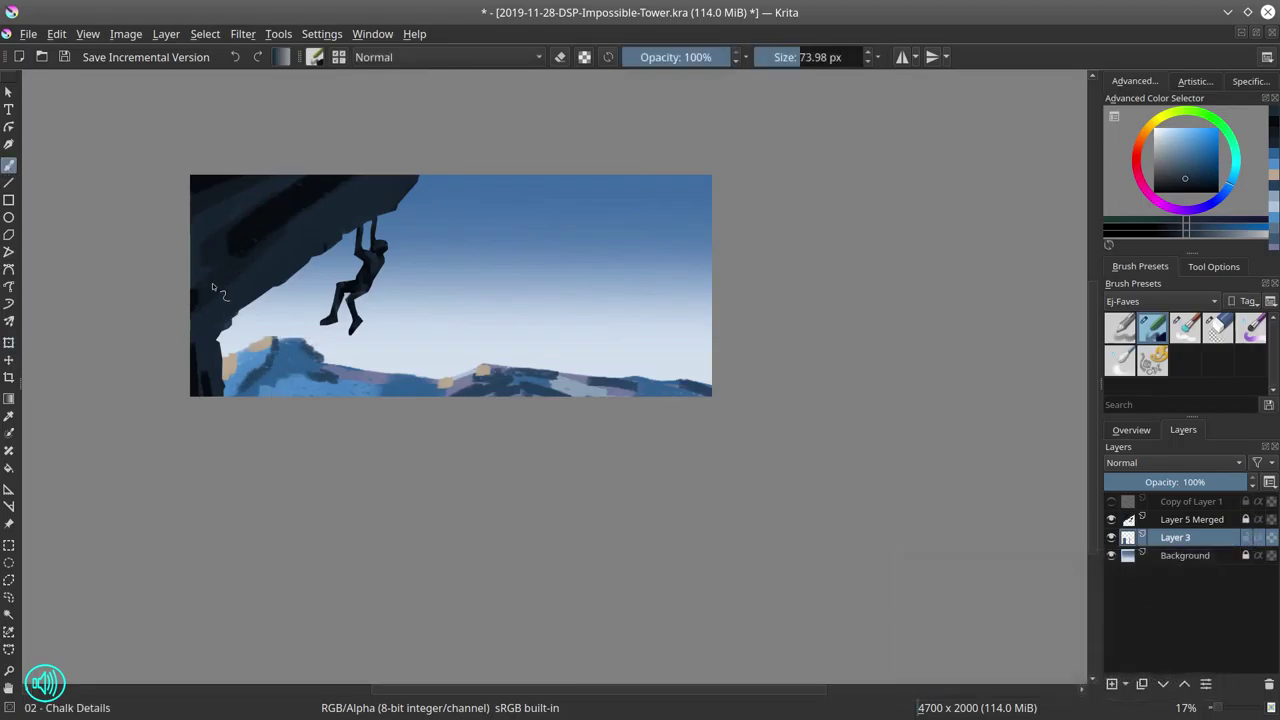
ctrl+click(320, 353)
shift+drag(320, 353, 328, 363)
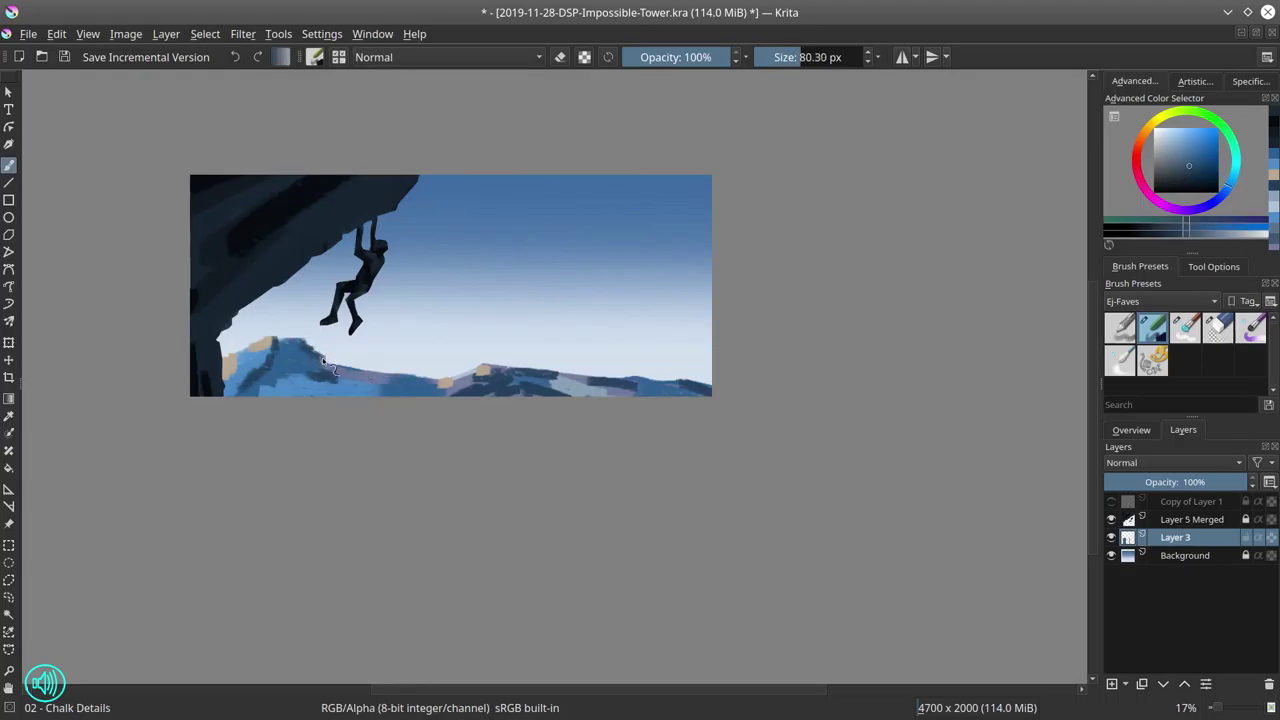
Paint a lavender patch and a light-blue patch on the mountain peaks using sampled colours
ctrl+click(326, 364)
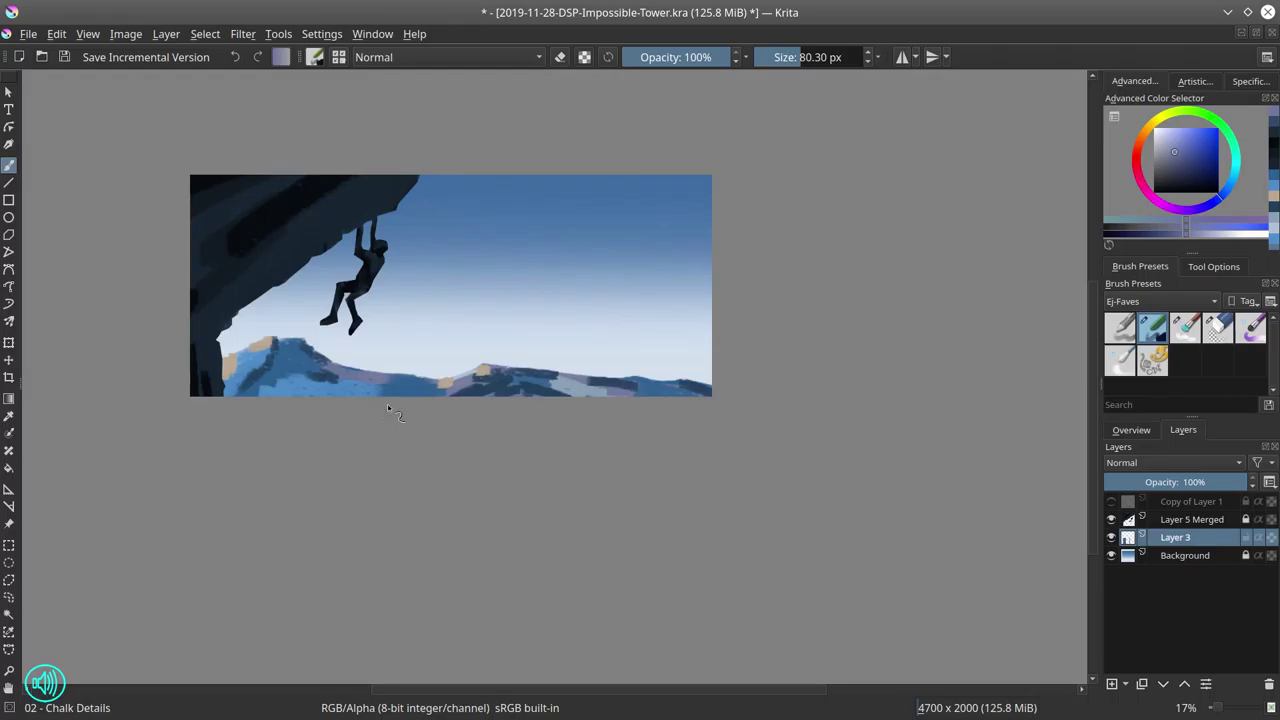
drag(318, 370, 334, 382)
ctrl+click(293, 343)
drag(278, 340, 298, 354)
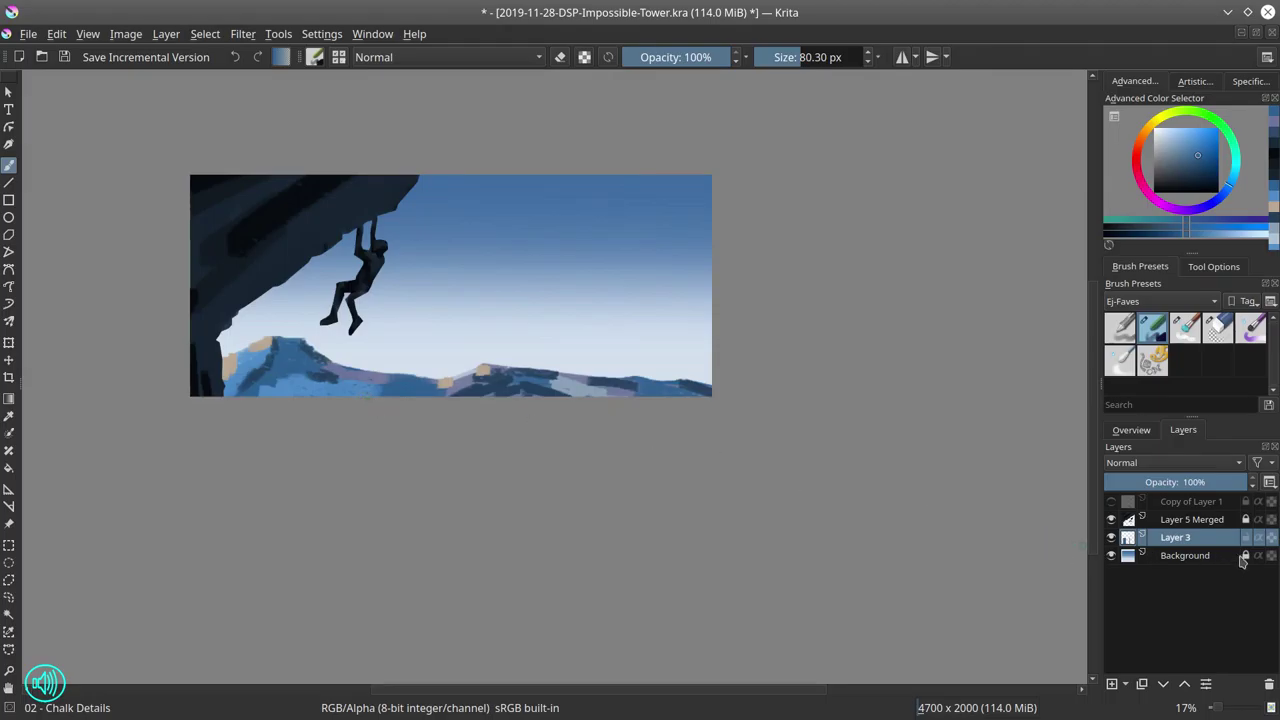
click(1147, 431)
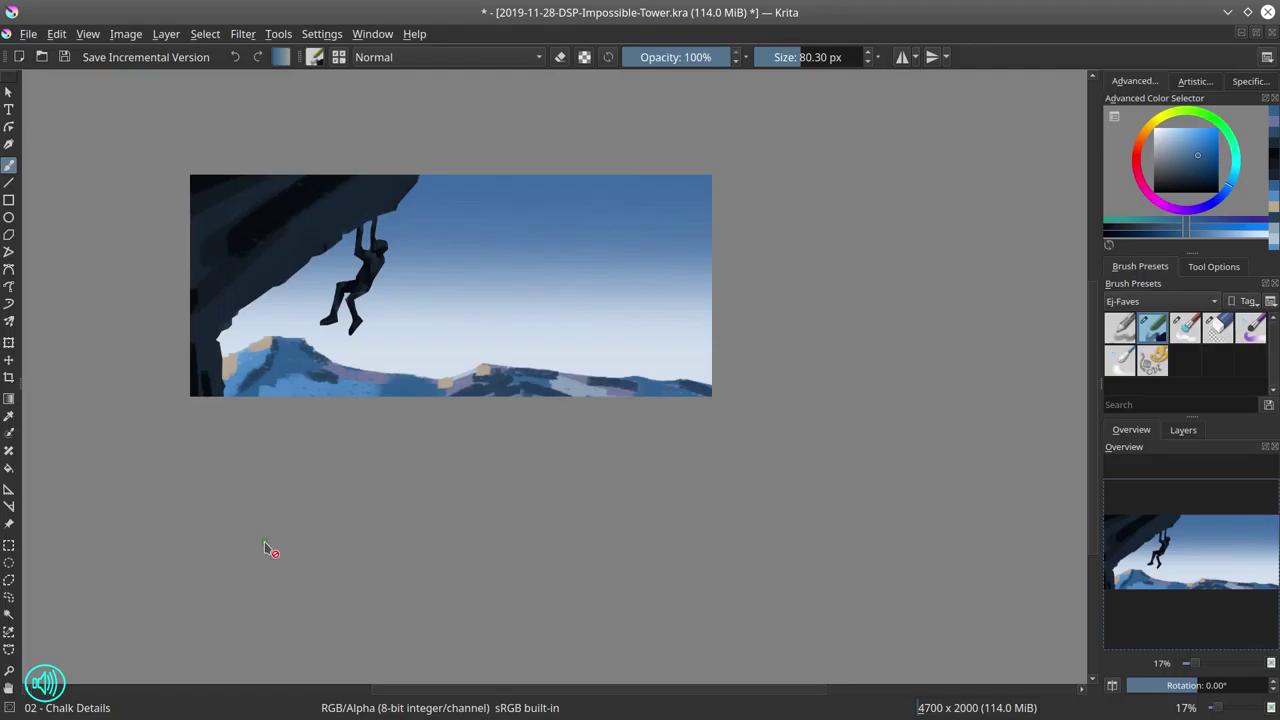
Save the climber painting as a .kra file
click(64, 57)
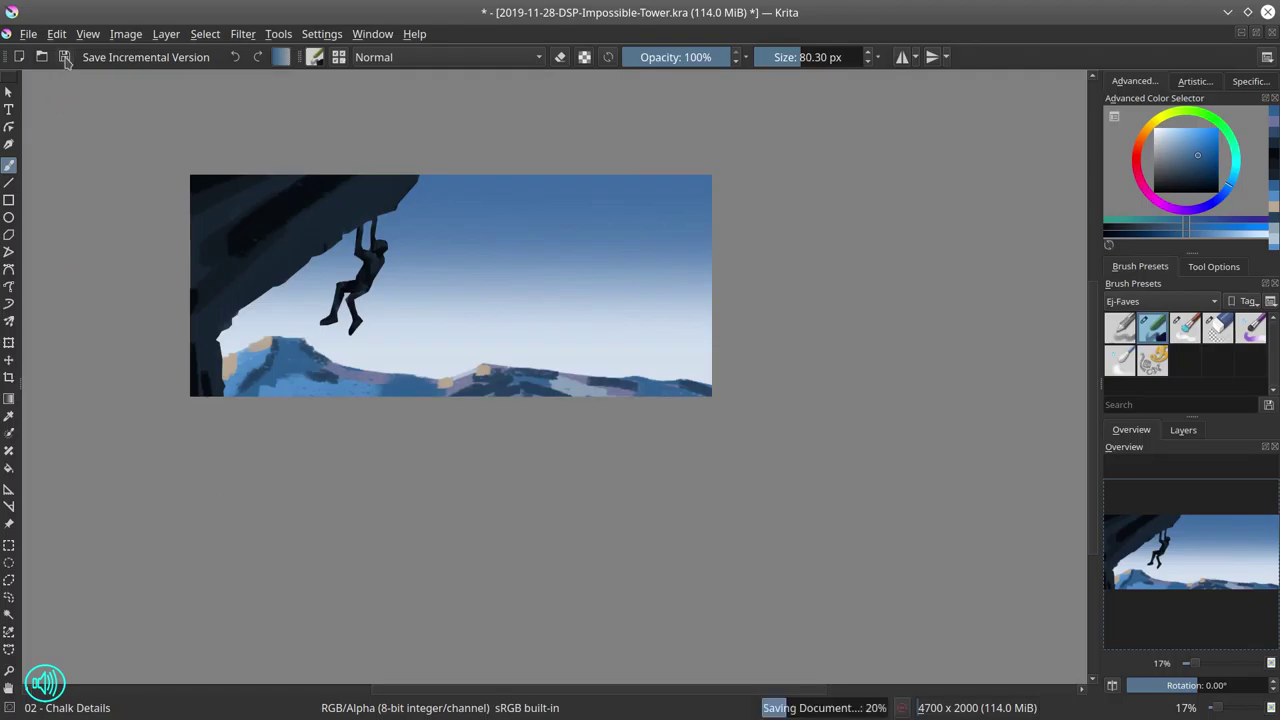